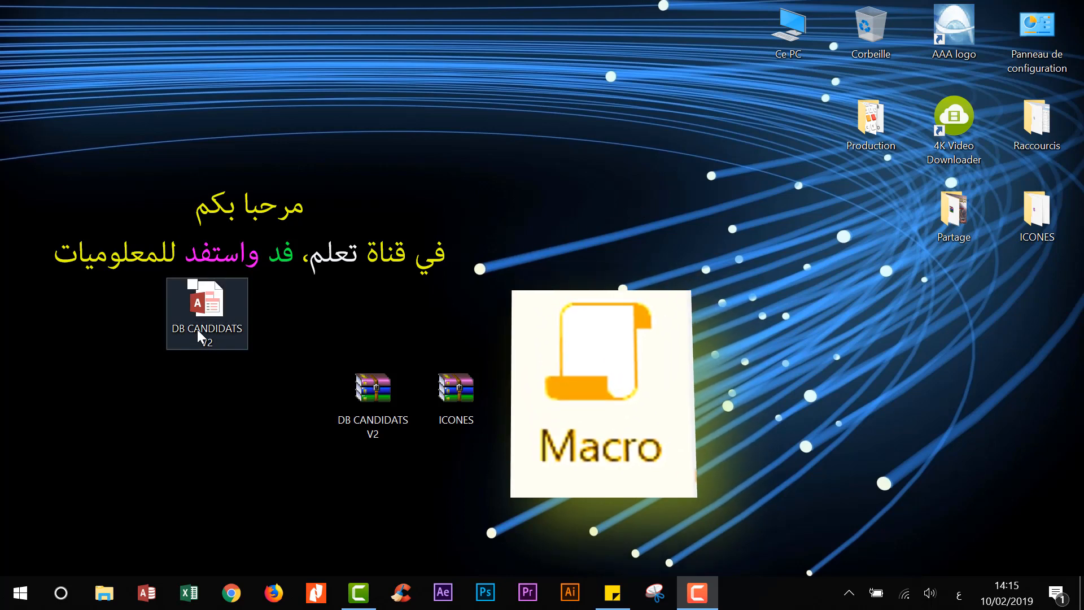
- Open the DB CANDIDATS V2 database from the desktop in Access
left_click_drag(297, 327, 507, 481)
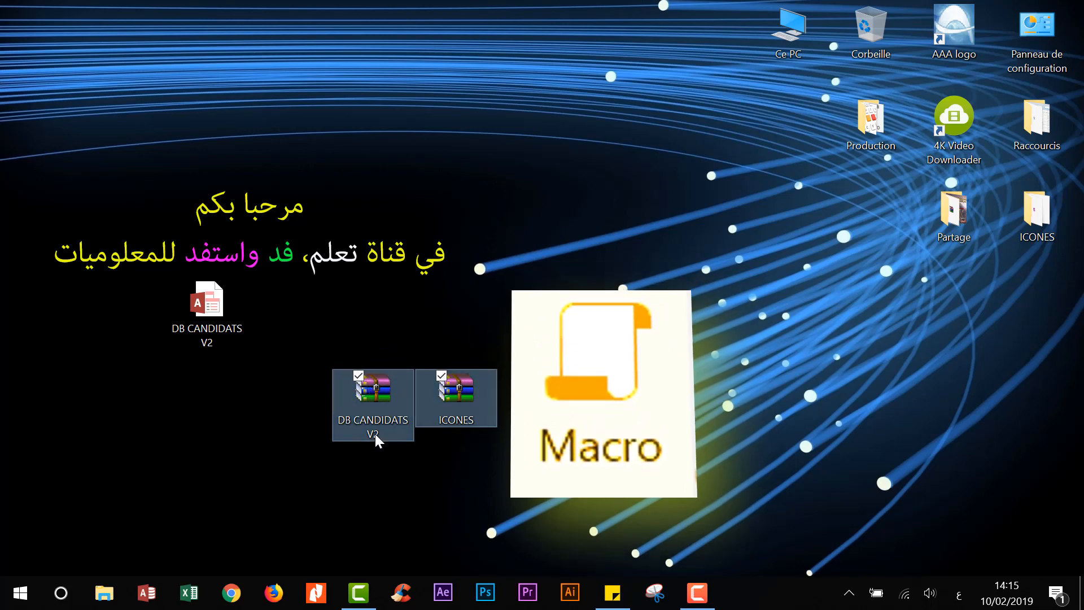
left_click(366, 389)
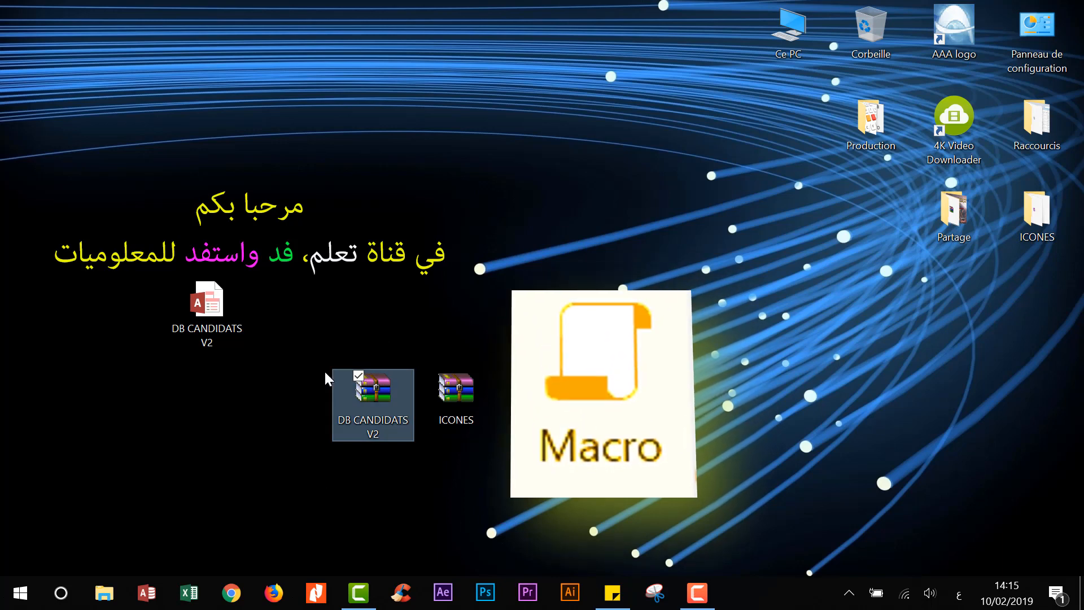
left_click(457, 389)
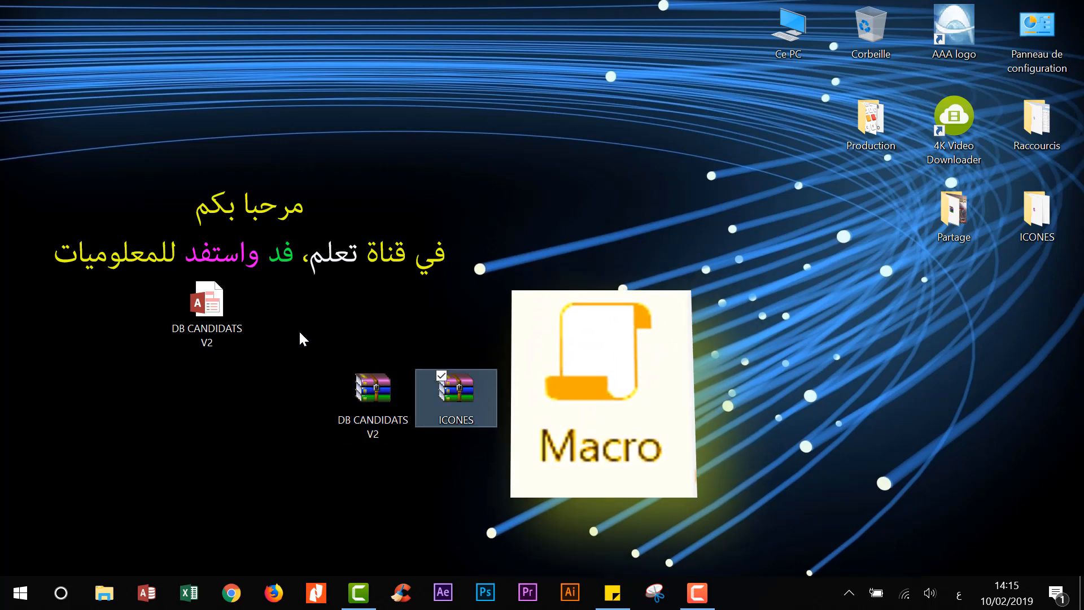
double_click(217, 298)
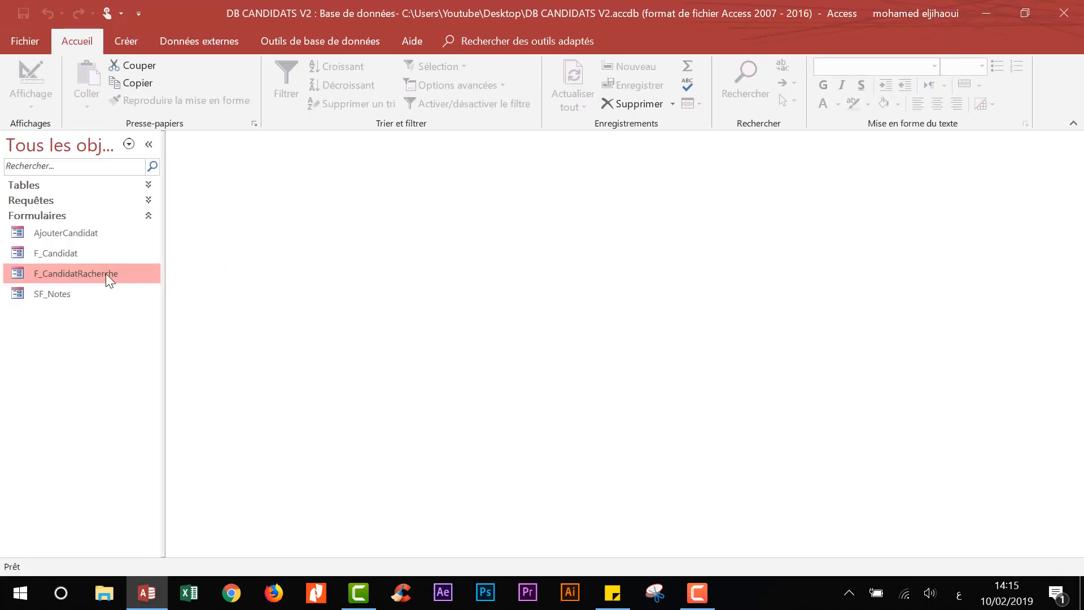
- Open the F_CandidatRacherche candidate list and bring up its add-candidate form
double_click(106, 274)
left_click(326, 171)
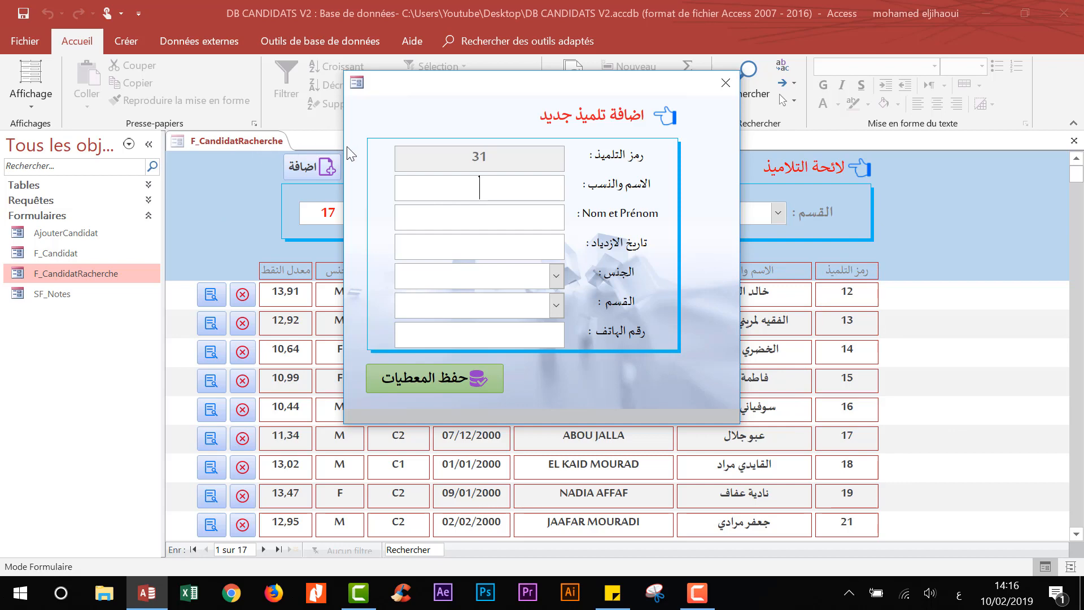
right_click(416, 109)
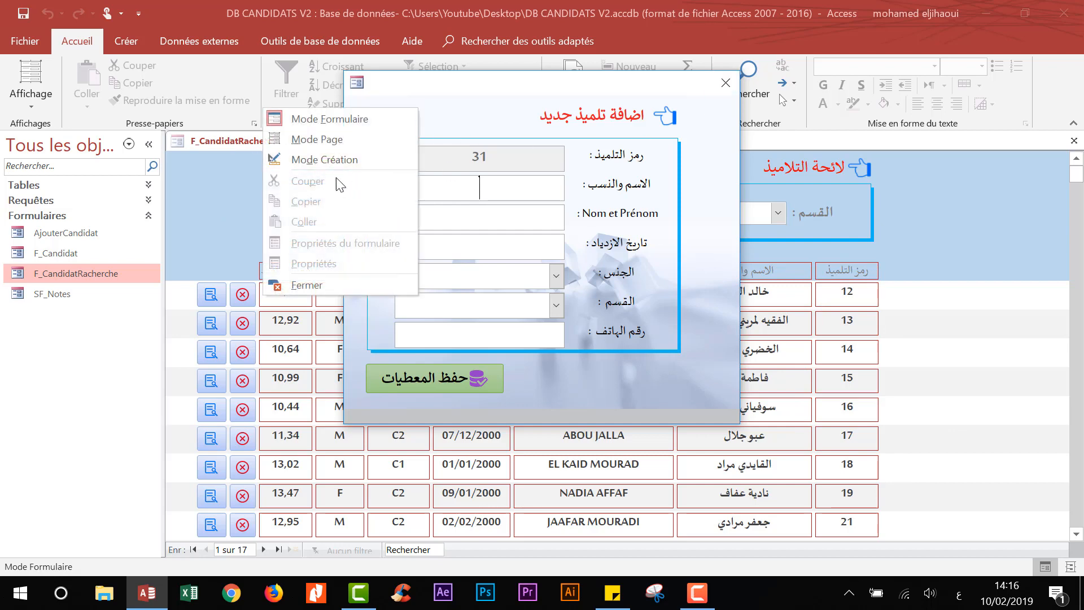
- Put AjouterCandidat in Design view and open the save button's Au clic macro
left_click(330, 161)
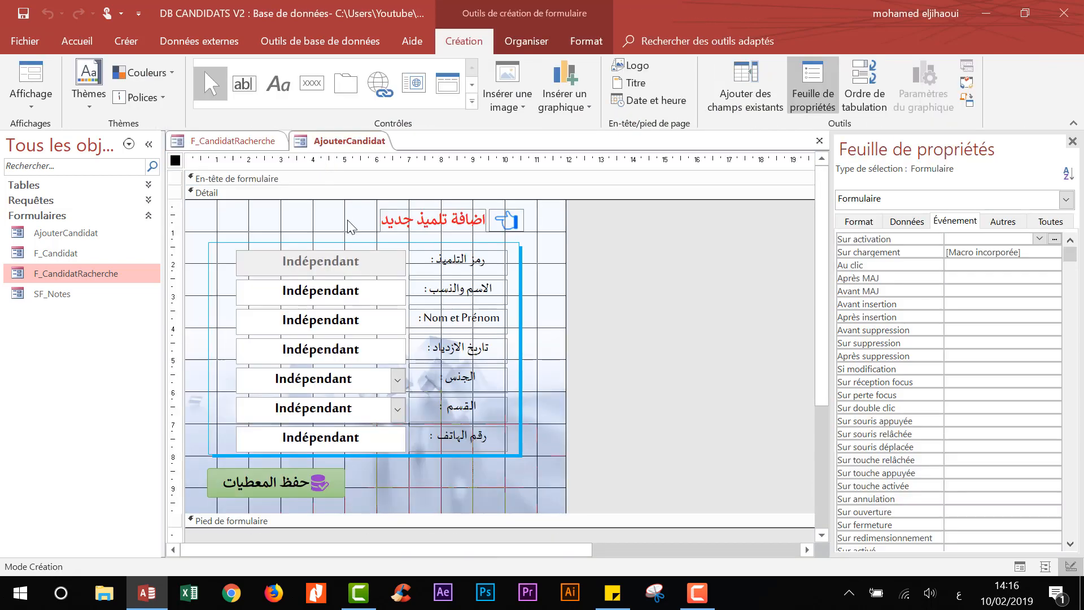
left_click(320, 491)
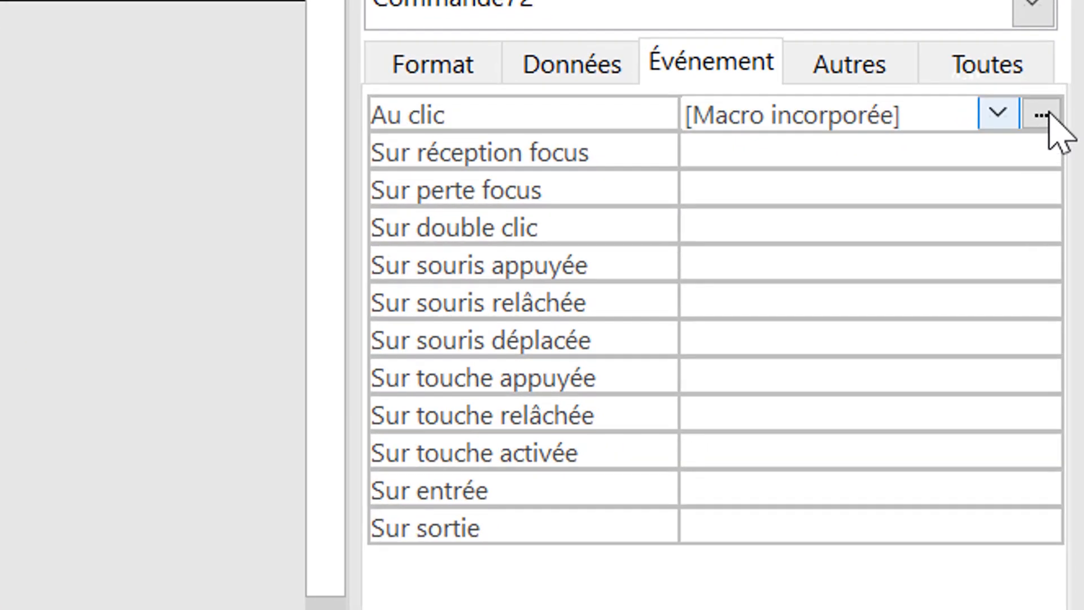
left_click(1042, 116)
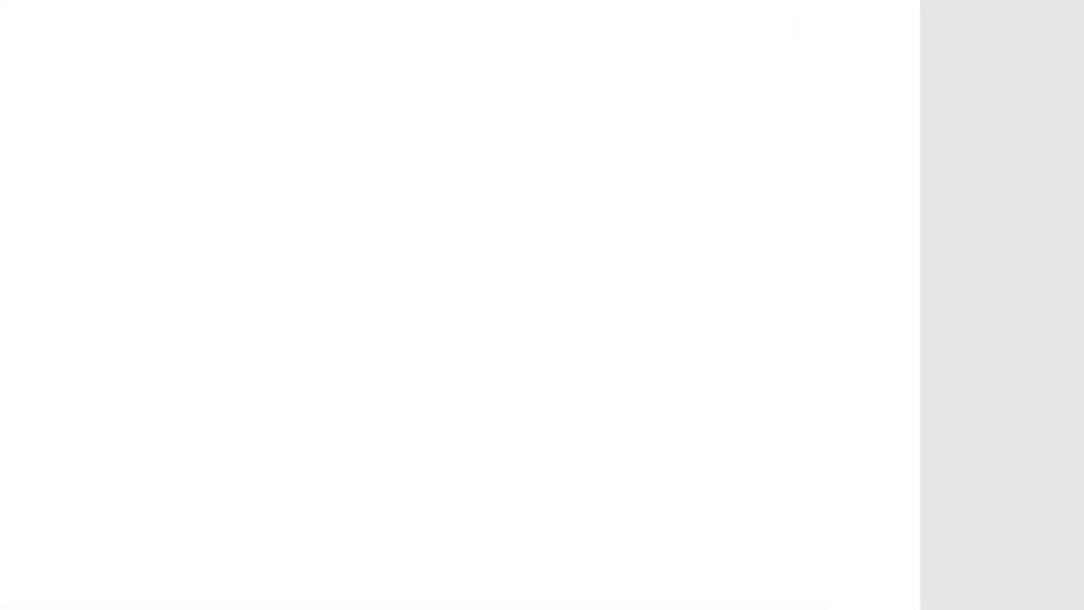
- Add an AfficherTousEnreg action after OuvrirRequête and save the macro
left_click(213, 375)
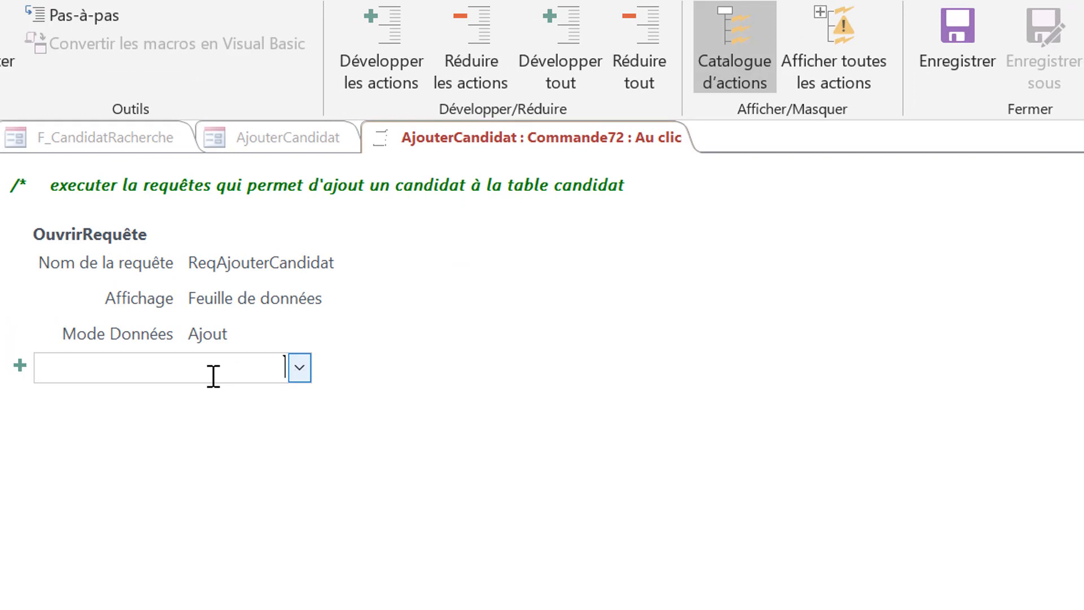
type("ضبب")
key("BackSpace")
key("BackSpace")
key("BackSpace")
key("alt+shift")
type("A")
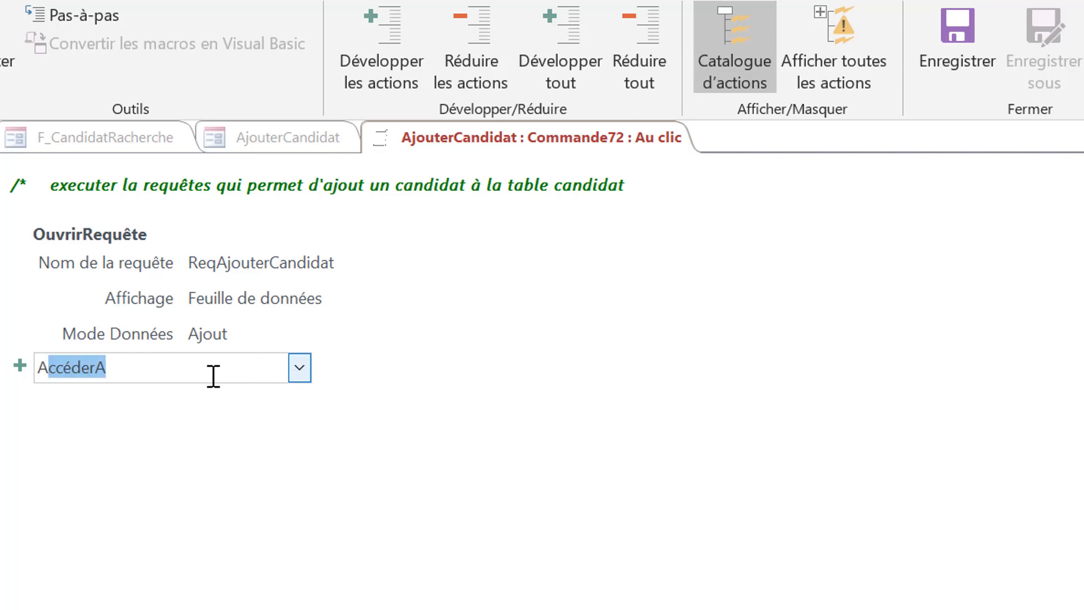
type("fficher")
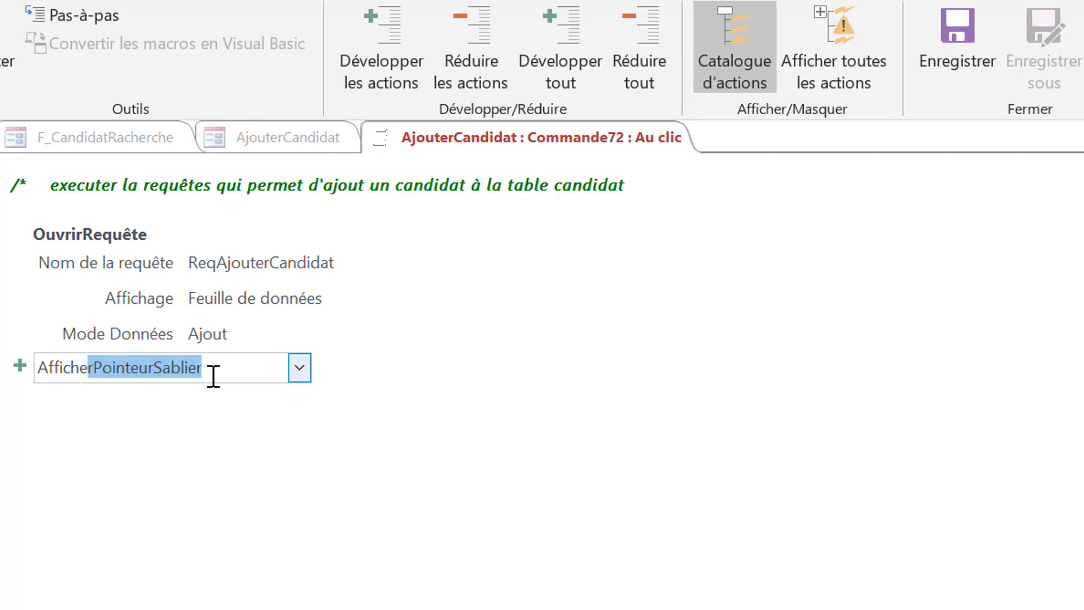
type("TousEnreg")
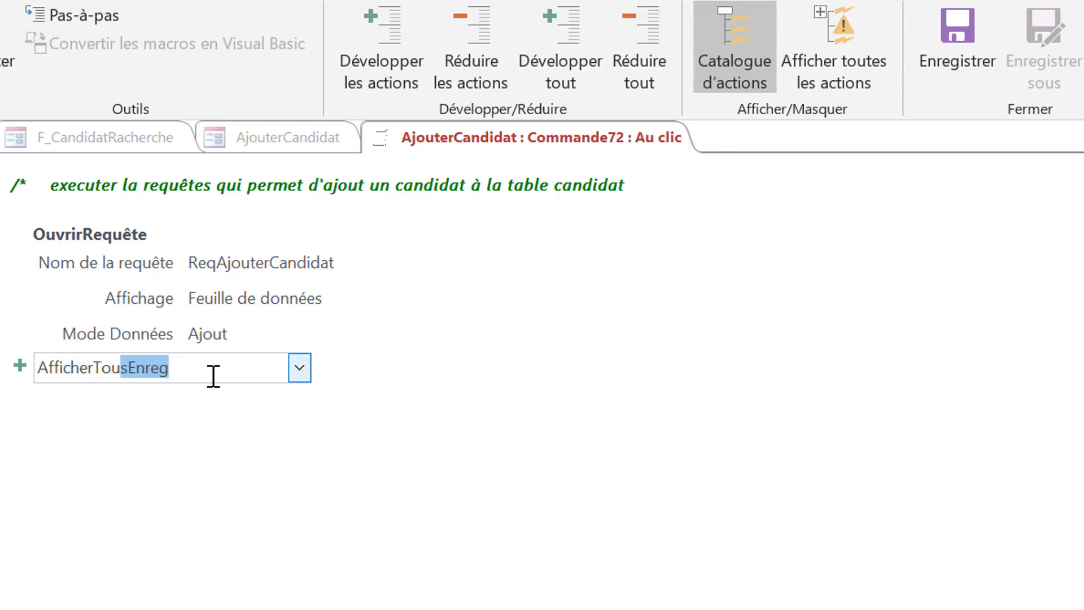
key("Return")
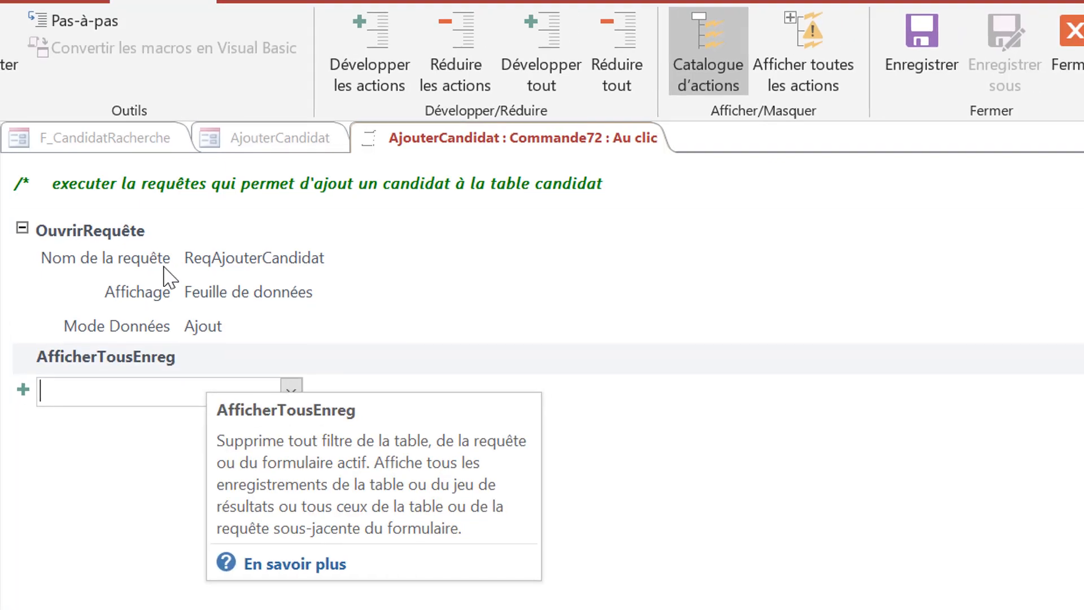
left_click(165, 272)
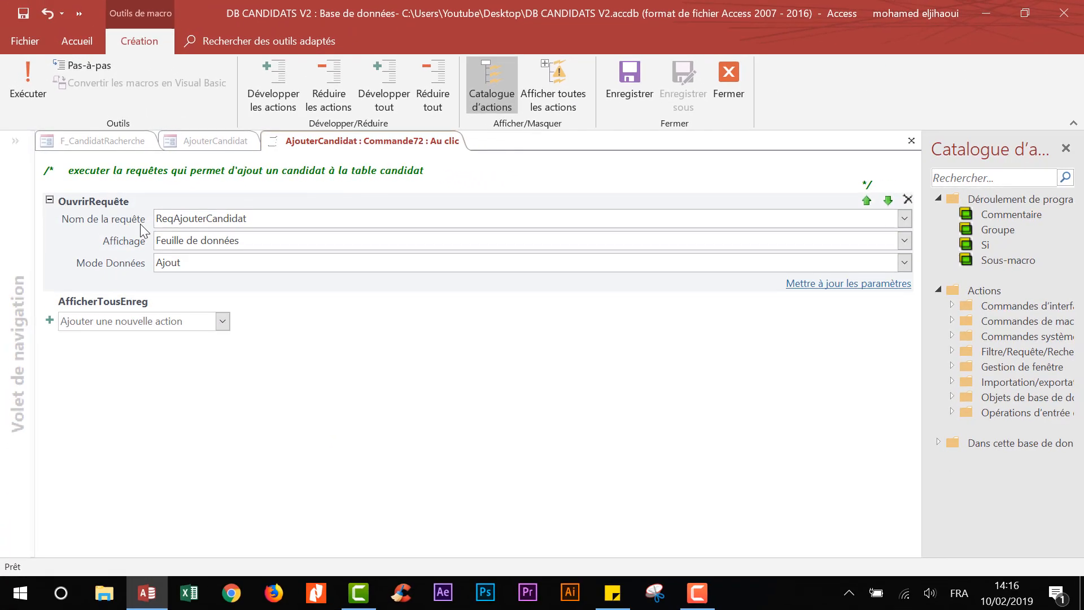
left_click(22, 13)
left_click(729, 85)
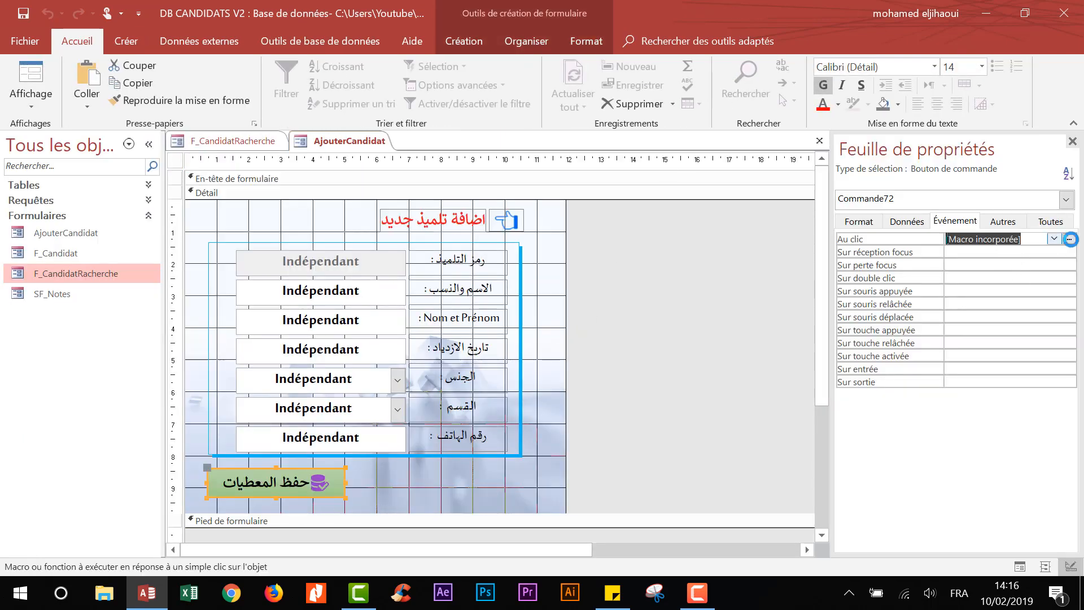
left_click(1069, 238)
- Add a FermerFenêtre action closing the Formulaire AjouterCandidat
left_click(112, 301)
type("FermerFenêtre")
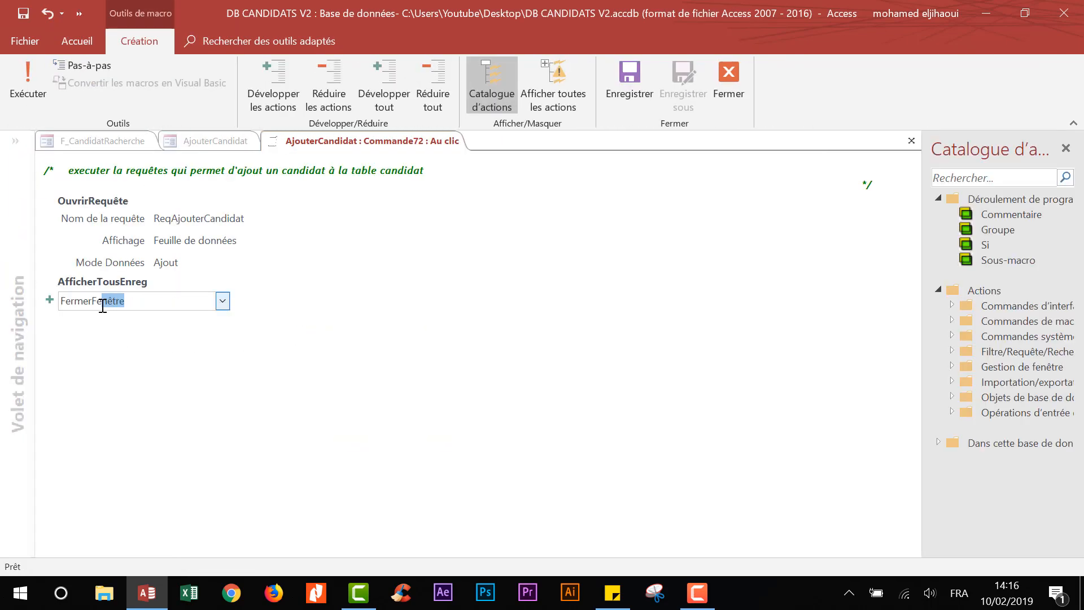
key("Return")
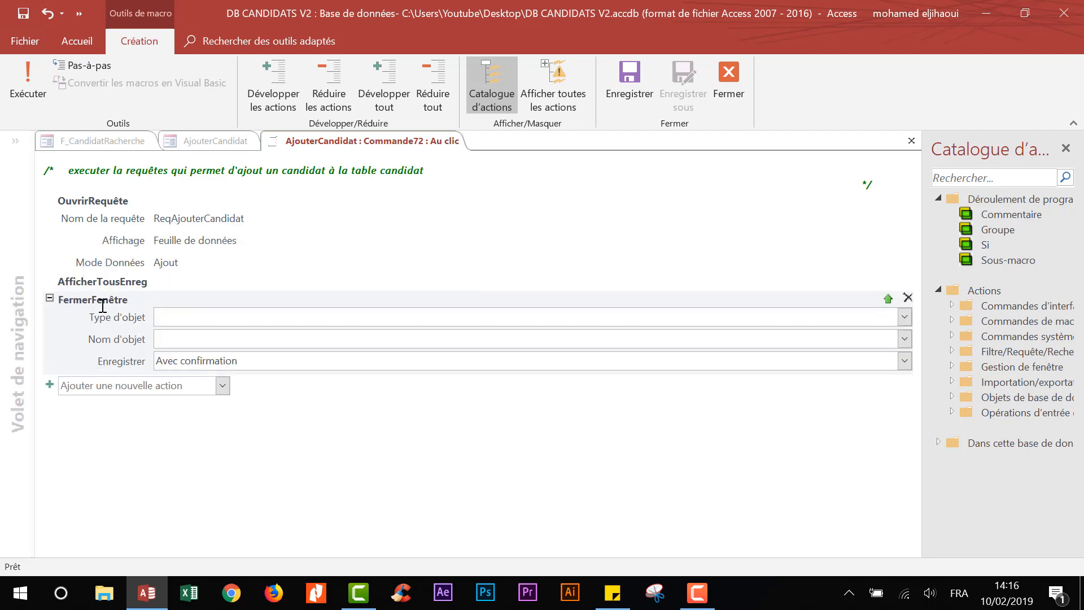
left_click(905, 317)
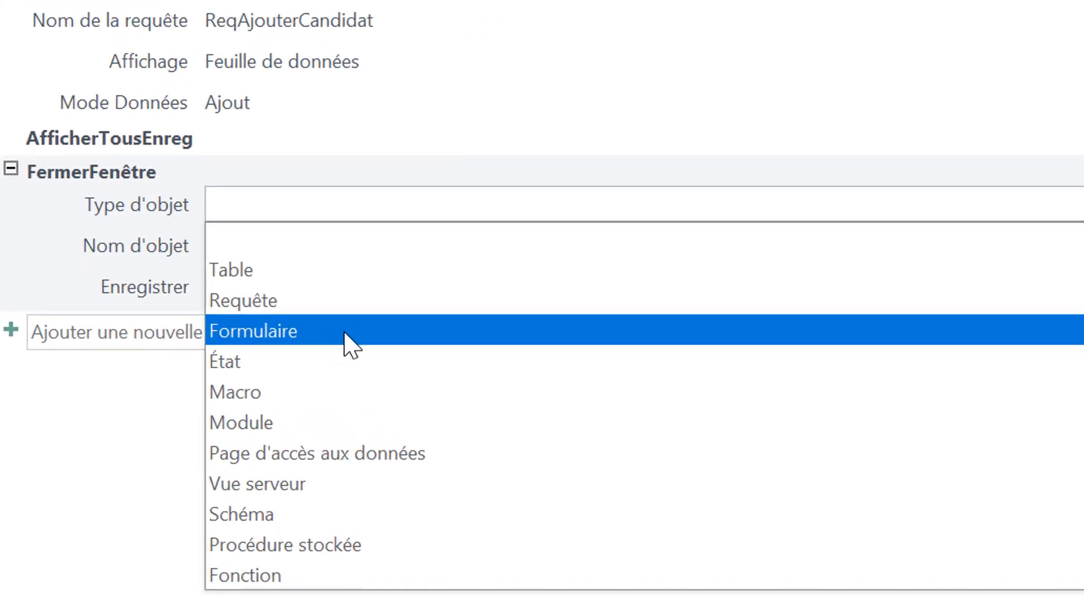
left_click(350, 334)
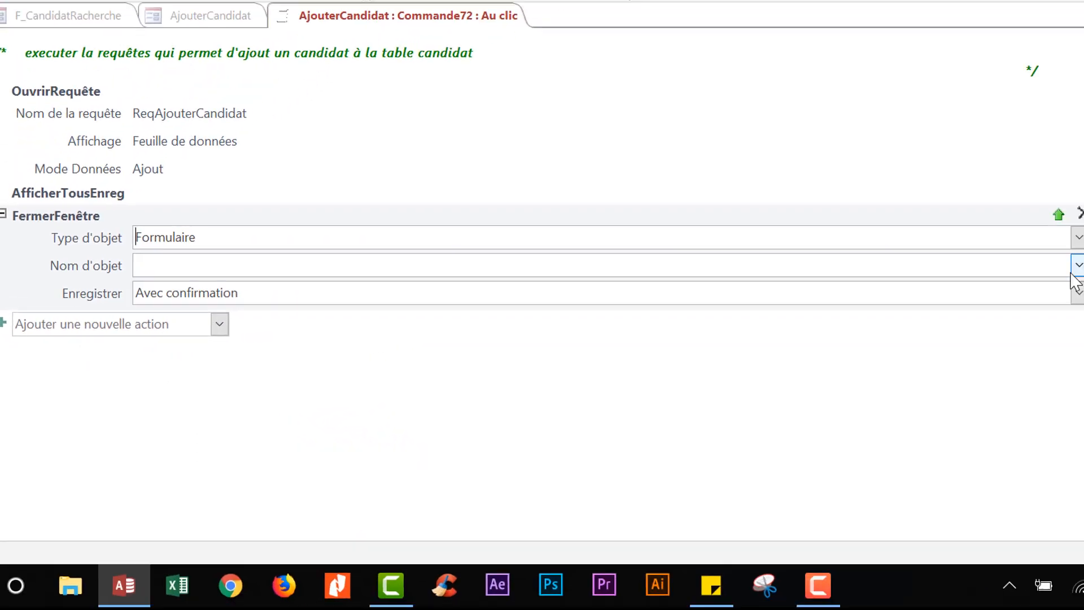
left_click(1020, 270)
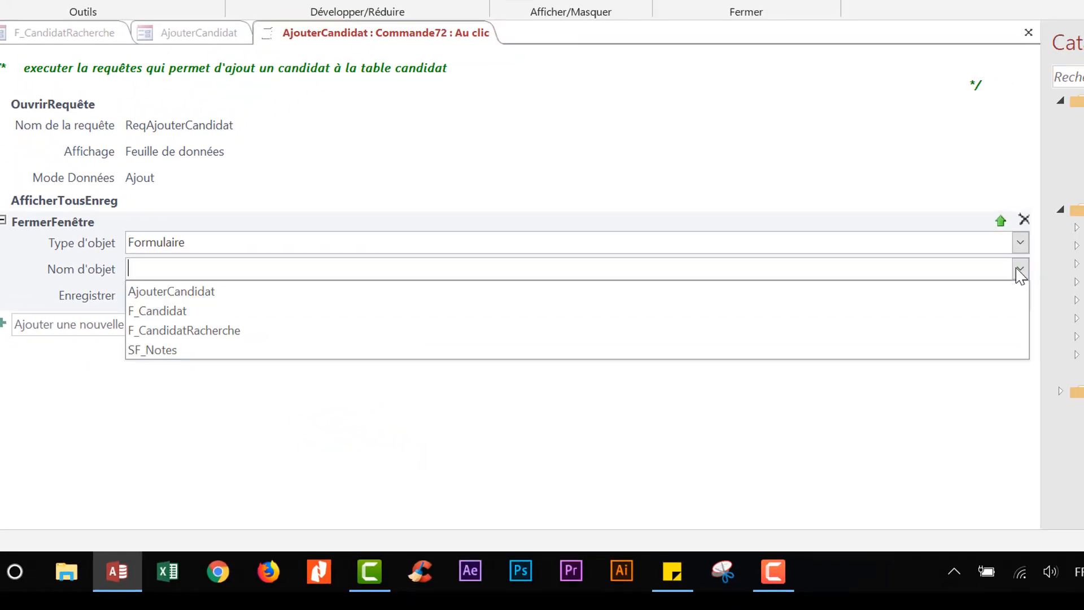
left_click(203, 291)
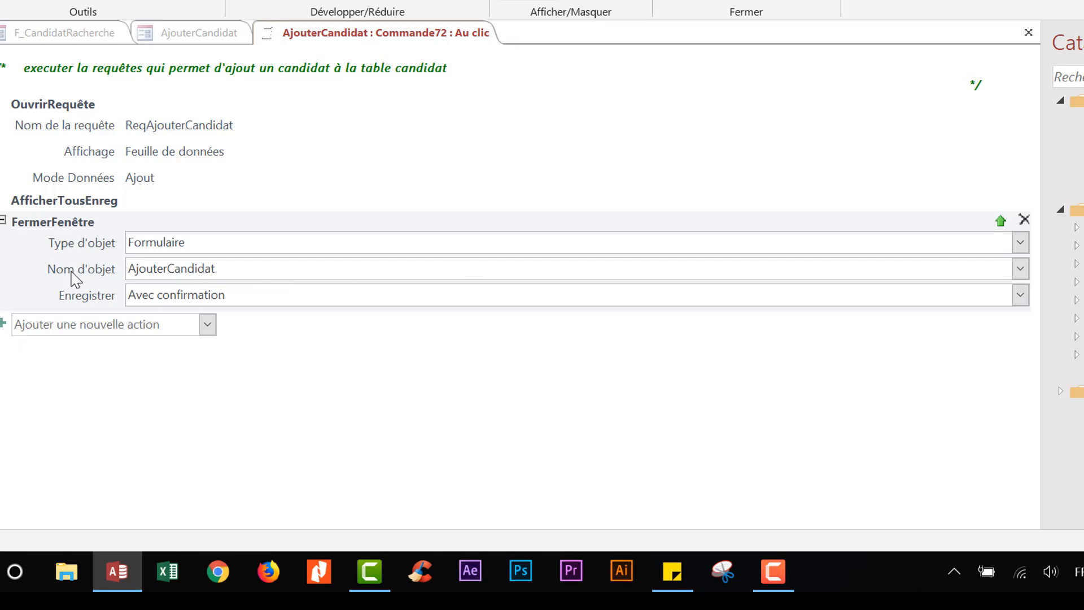
- Move FermerFenêtre above AfficherTousEnreg and review each action's settings
left_click_drag(75, 272, 74, 198)
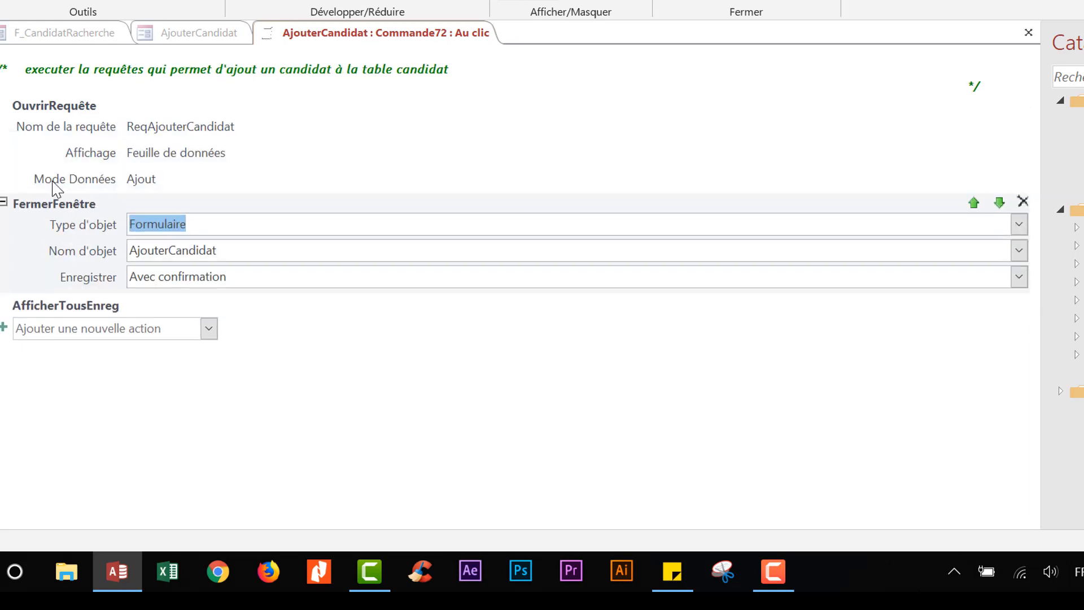
left_click(52, 107)
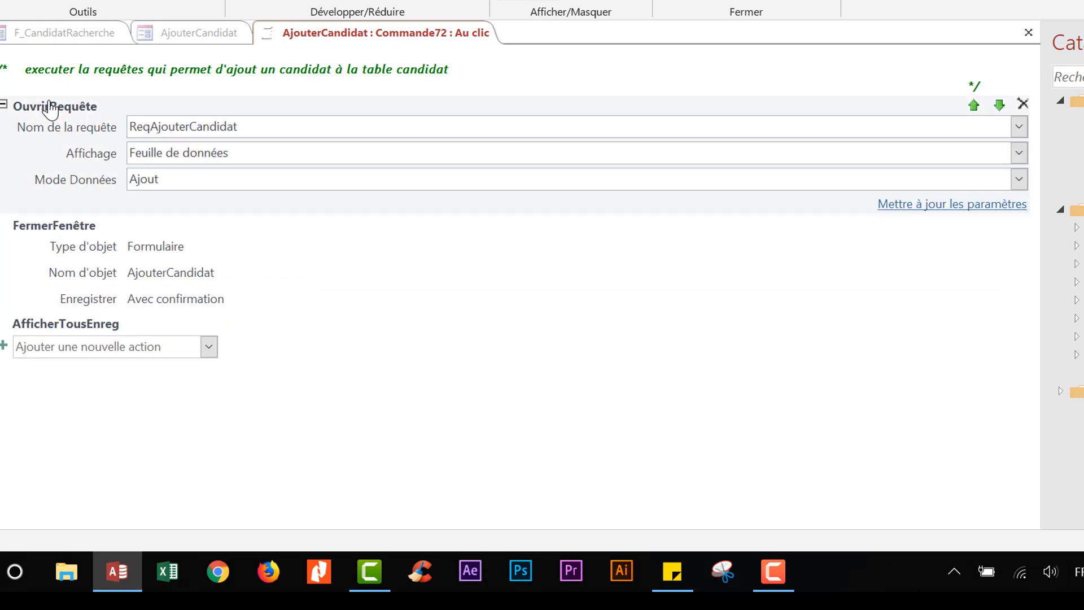
left_click(67, 239)
left_click(86, 308)
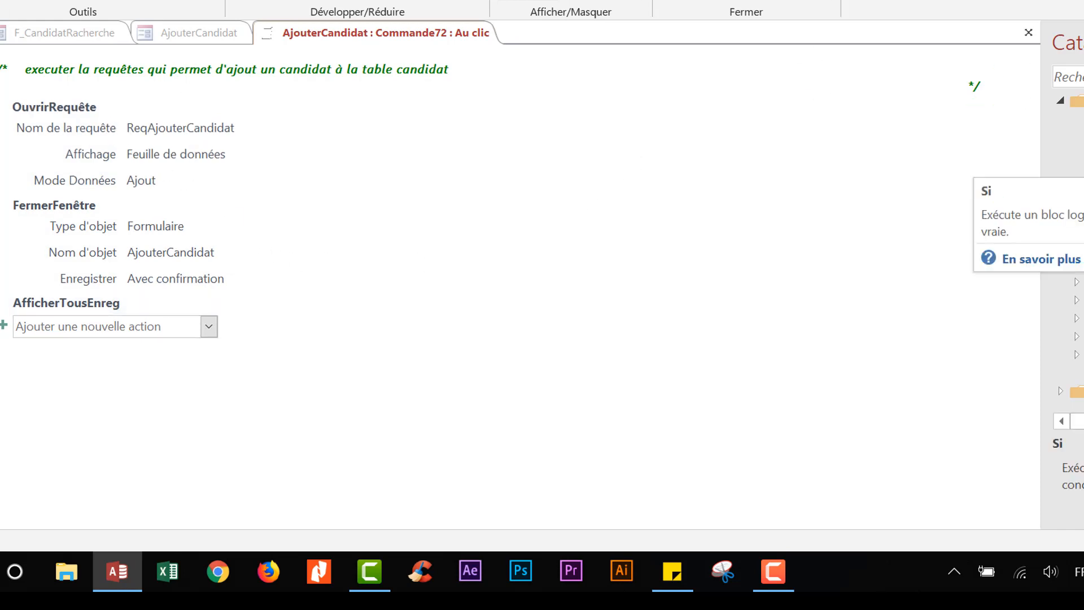
- Insert a Si block above OuvrirRequête and start its condition with [txtNomAr]<>"" et [txtNomFr]
left_click_drag(1075, 154, 8, 97)
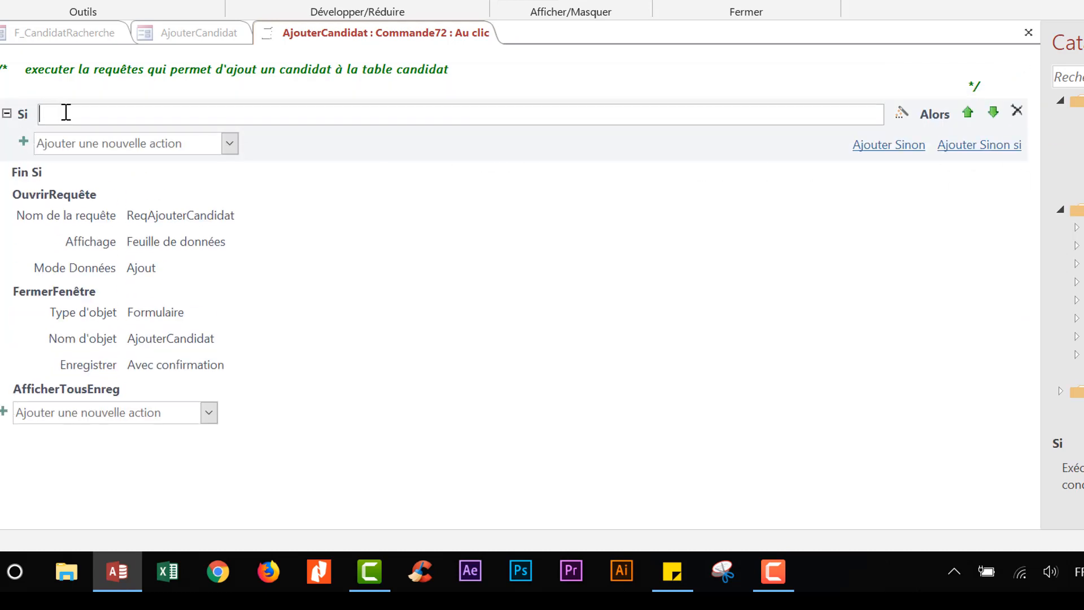
left_click(902, 115)
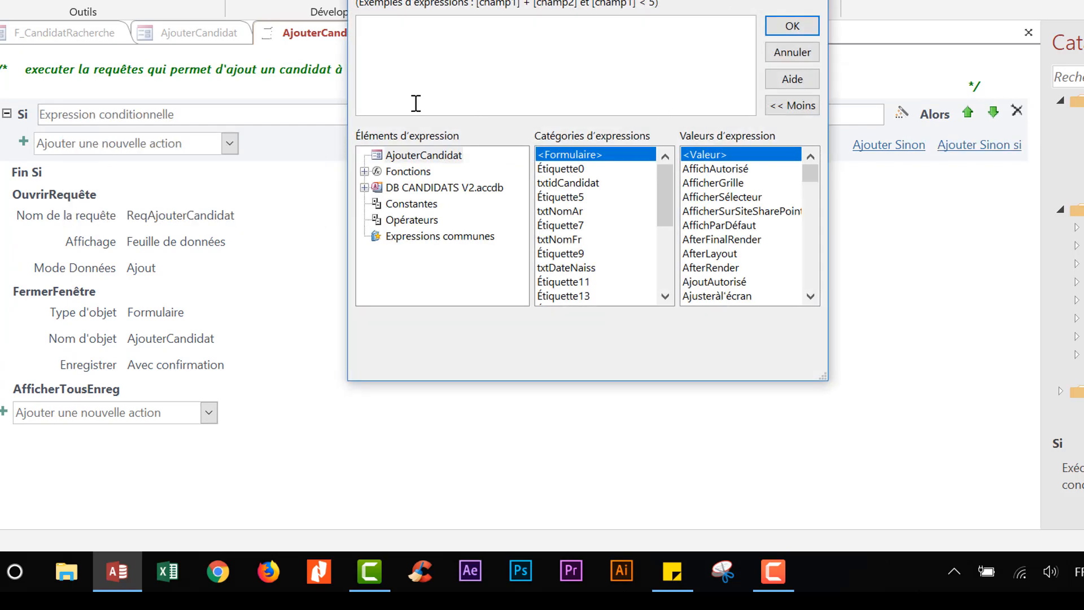
type("txt")
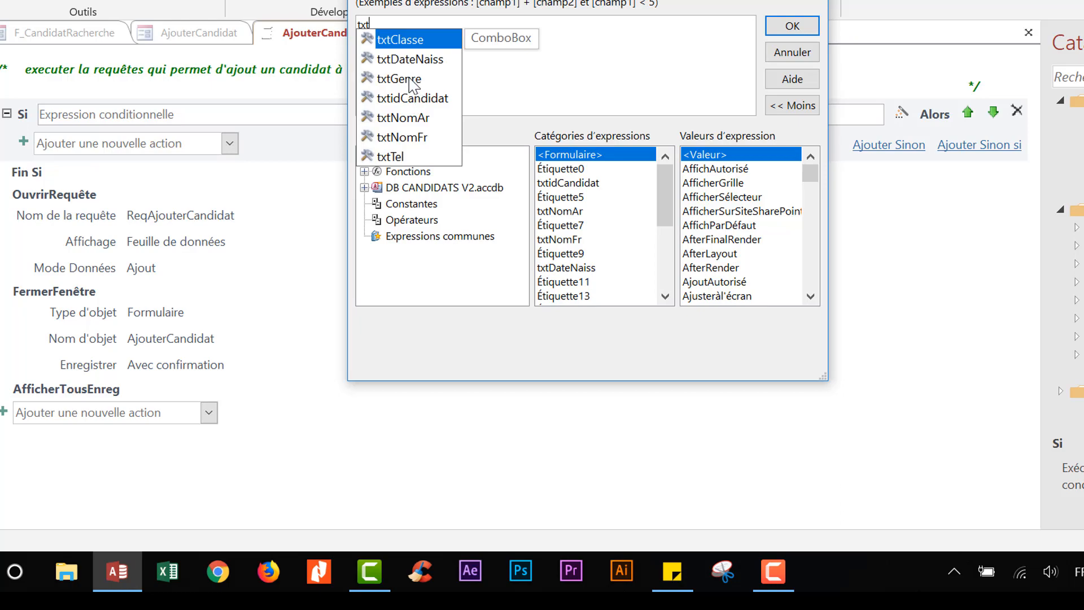
double_click(417, 117)
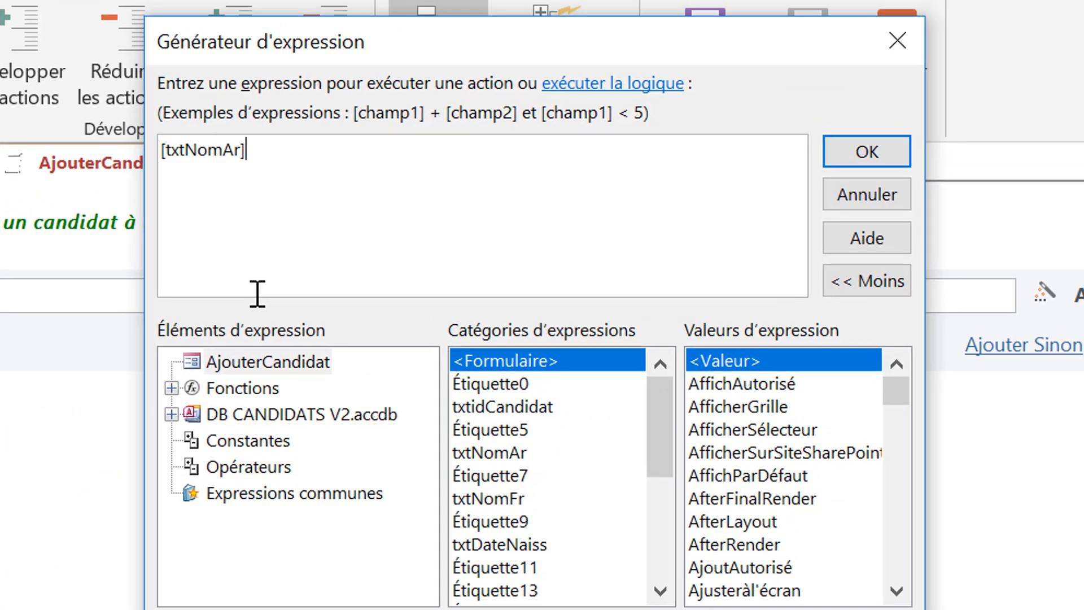
type("<>")
type("\"")
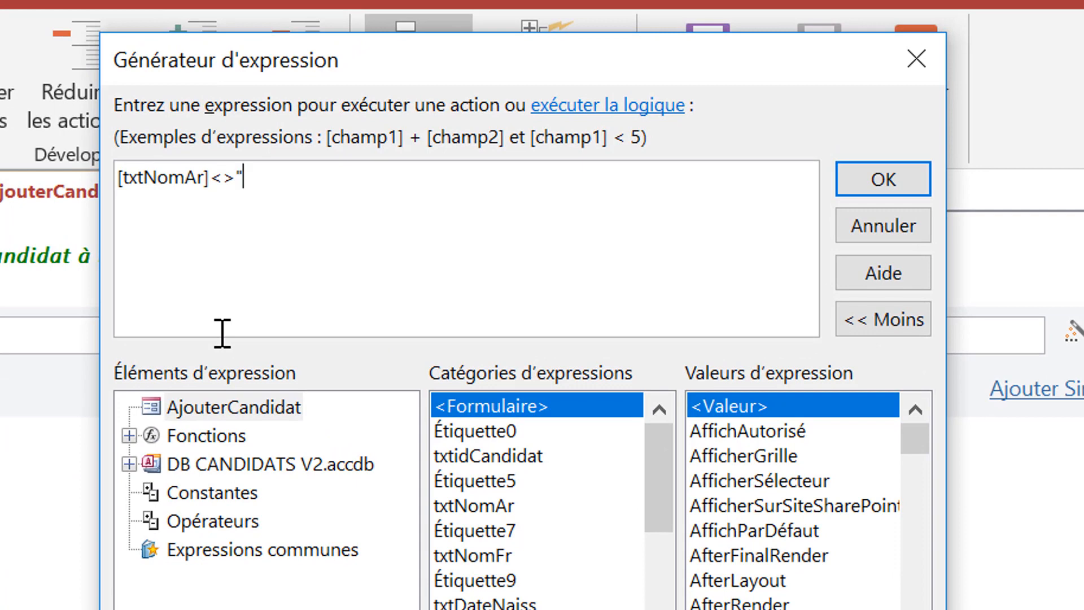
type("\" et txt")
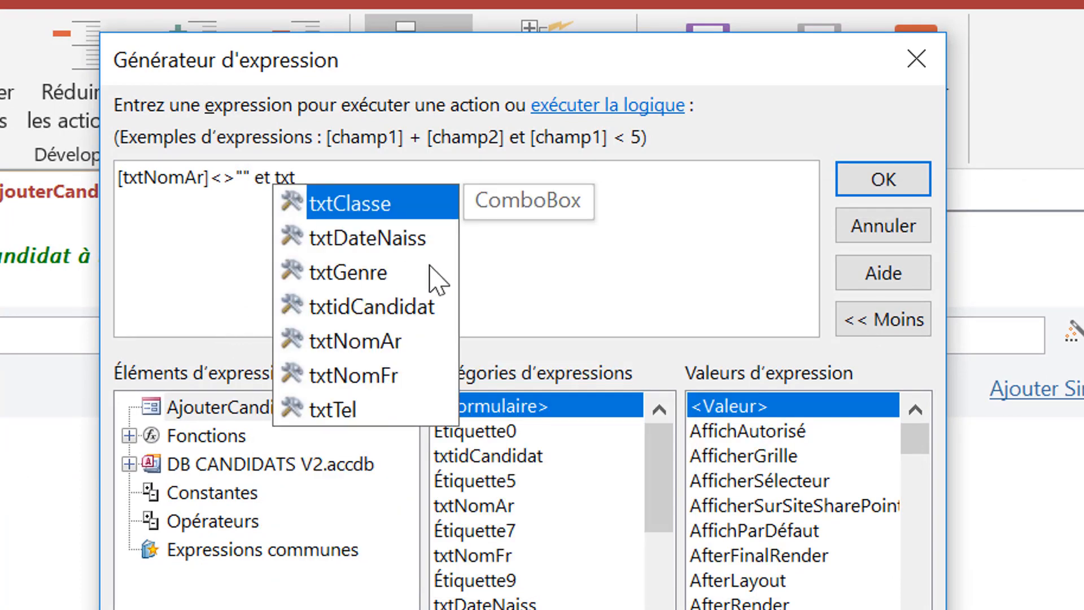
double_click(407, 377)
- Extend the condition with non-empty checks on txtDateNaiss, txtGenre and txtClasse
type("<")
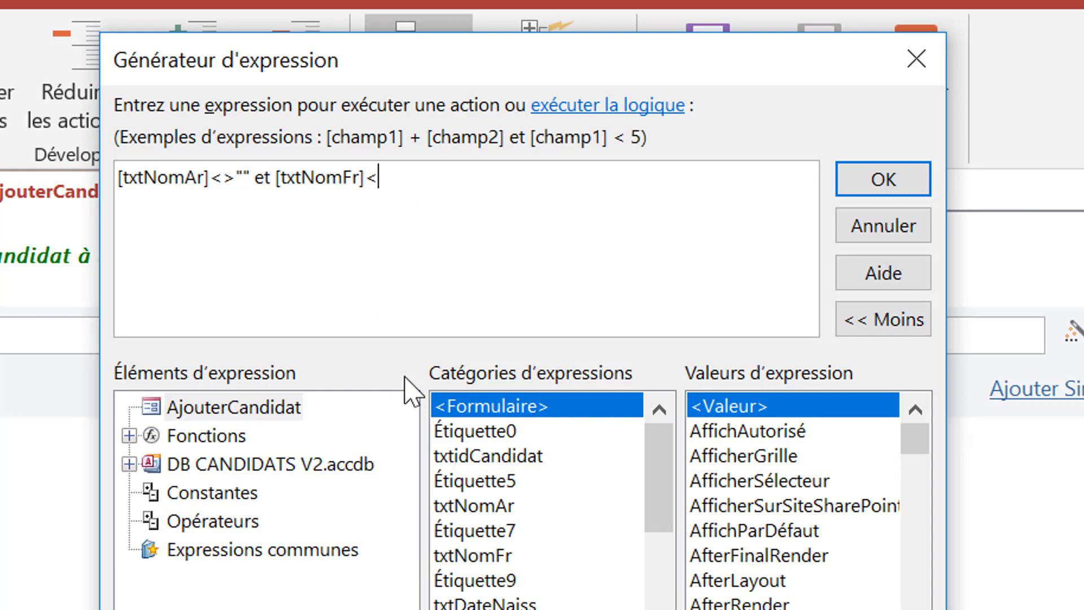
type(">\"\" et txt")
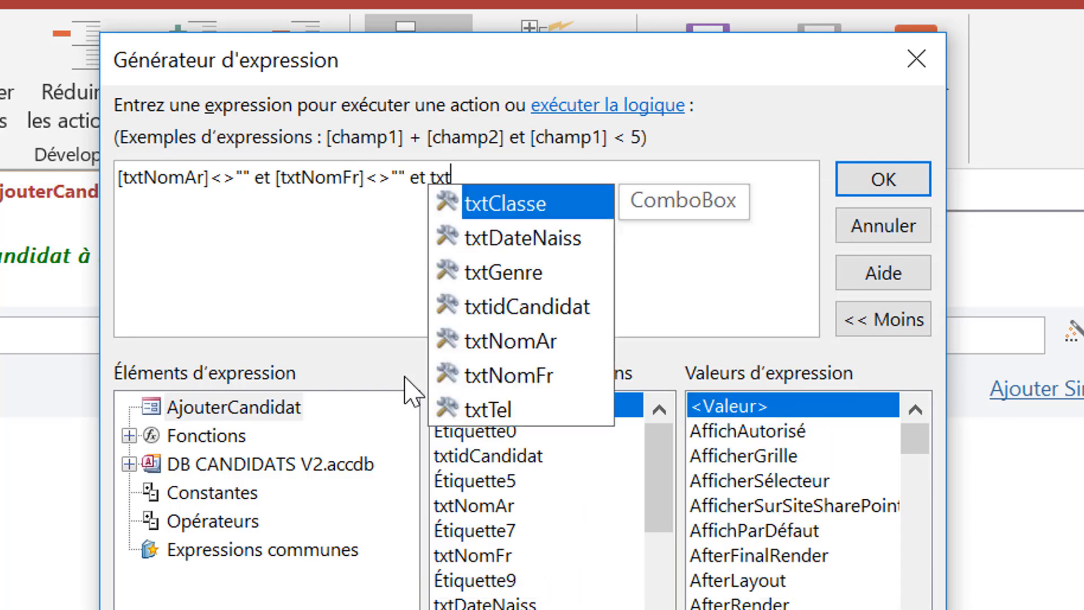
left_click(520, 245)
double_click(517, 239)
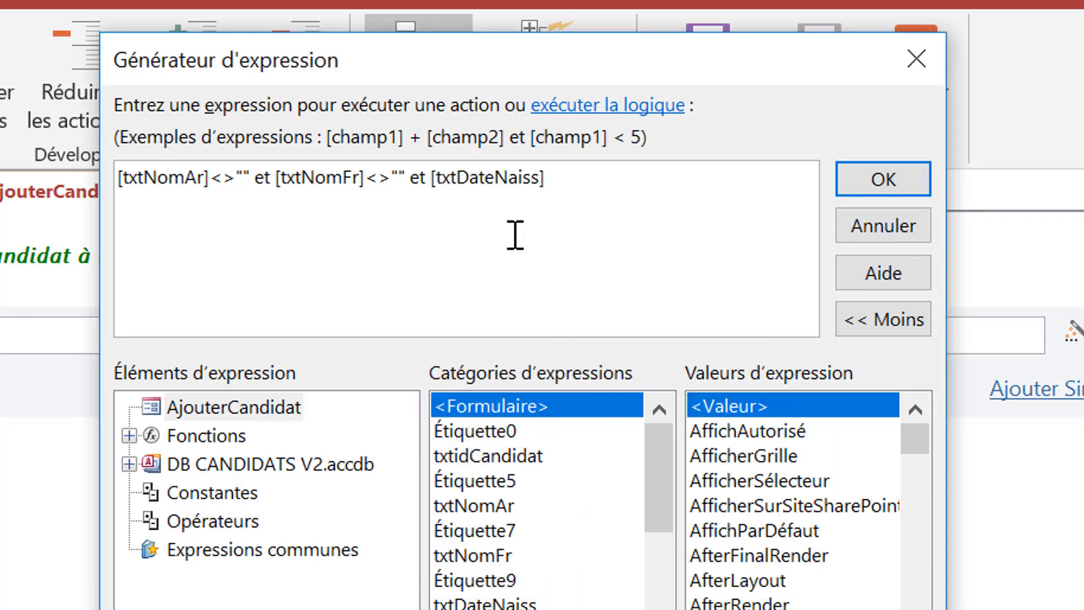
type("<>\"\" et txt")
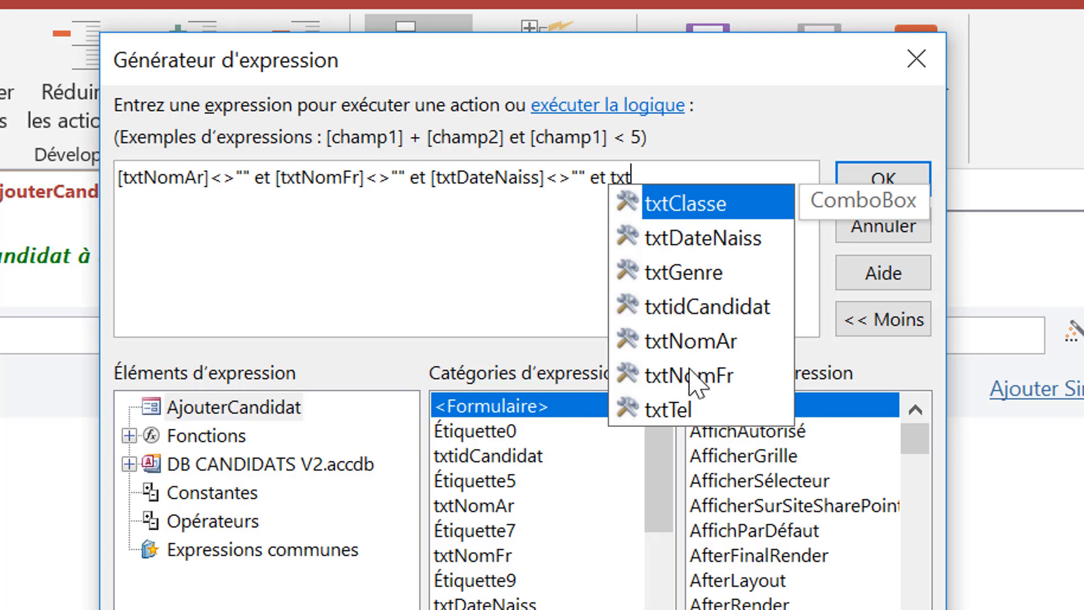
double_click(685, 274)
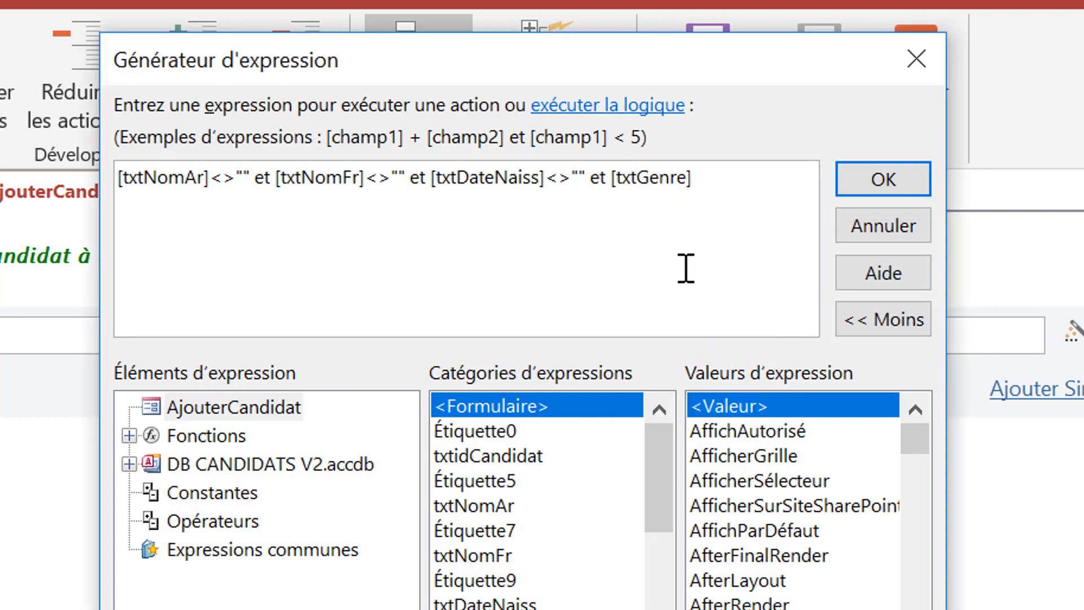
type("<>")
type("\"\" txt")
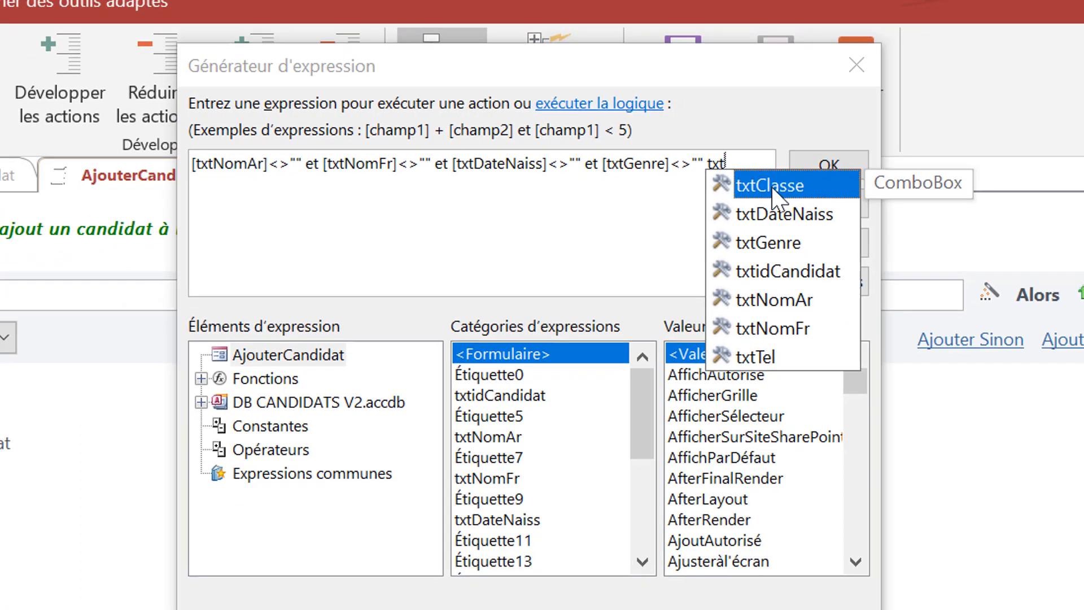
double_click(813, 204)
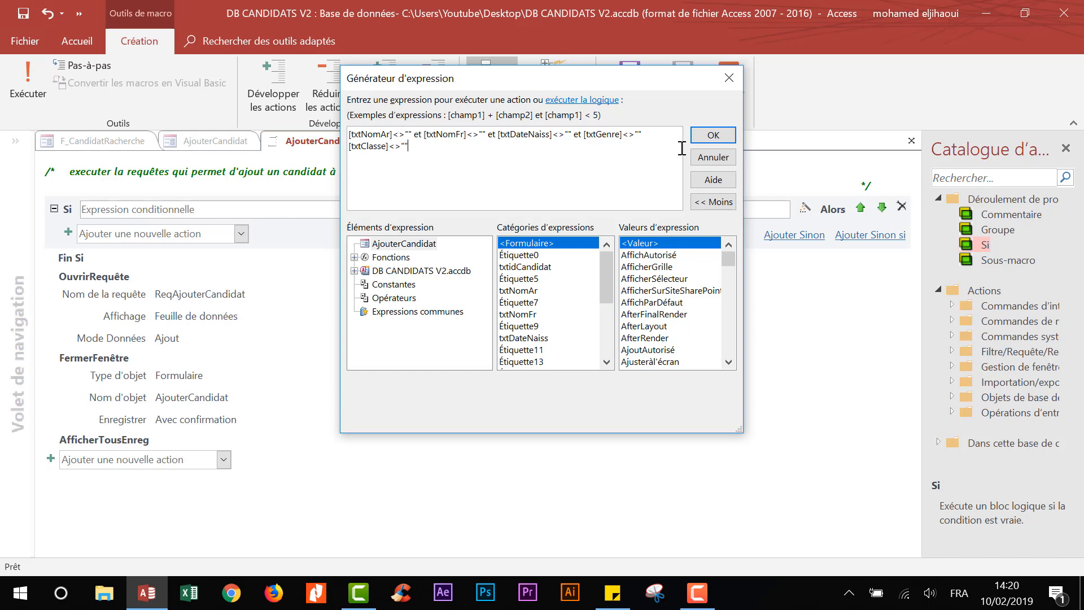
- Nest OuvrirRequête, FermerFenêtre and AfficherTousEnreg inside the Si block, then add a Sinon branch
left_click(713, 135)
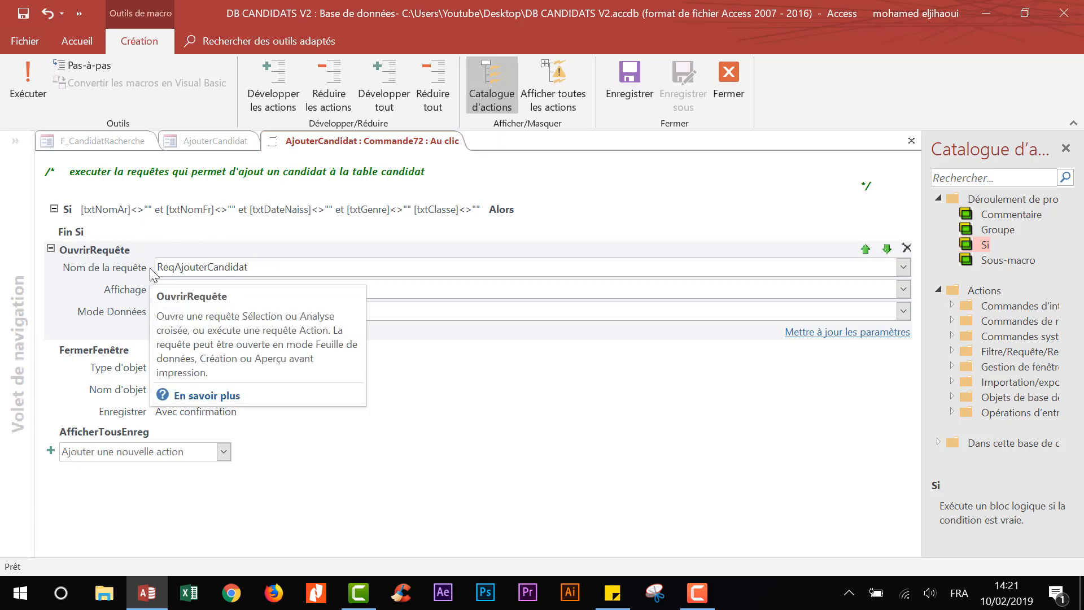
left_click(442, 209)
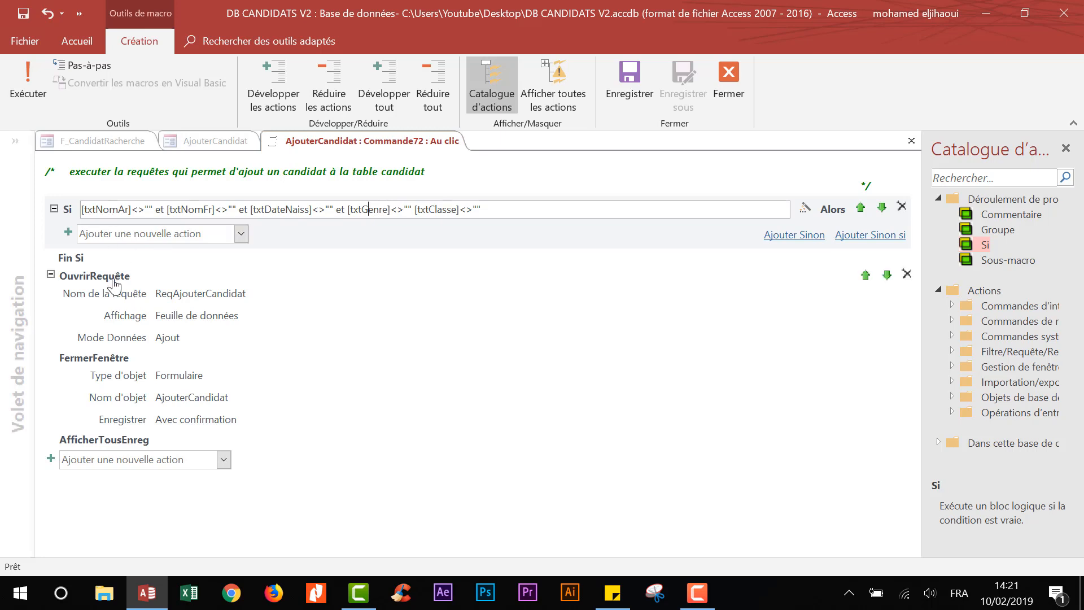
left_click(117, 288)
left_click_drag(106, 273, 120, 221)
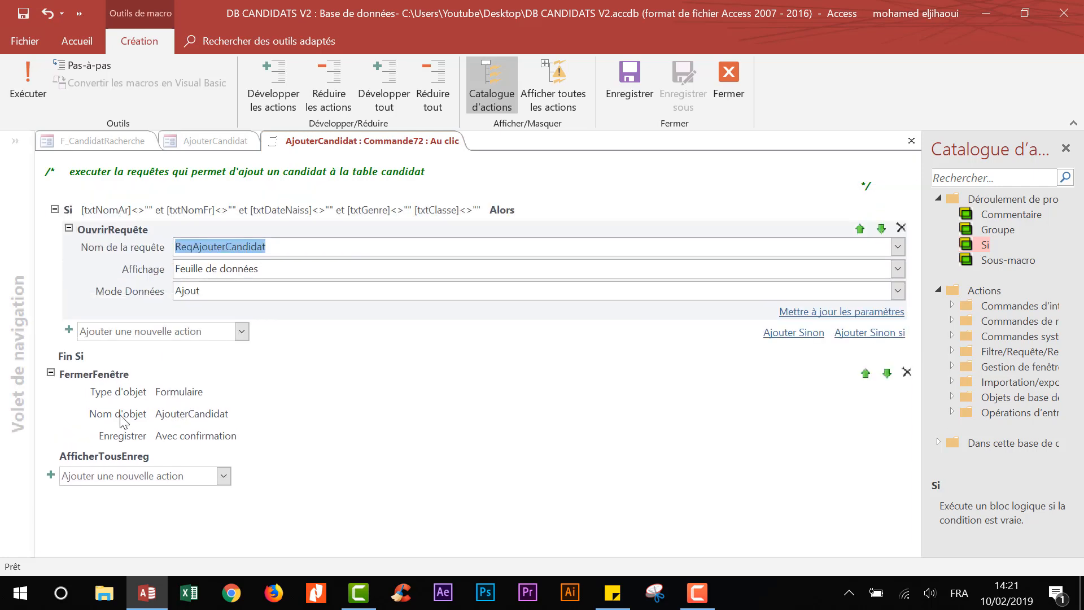
left_click(118, 399)
left_click_drag(123, 335, 144, 305)
left_click(93, 440)
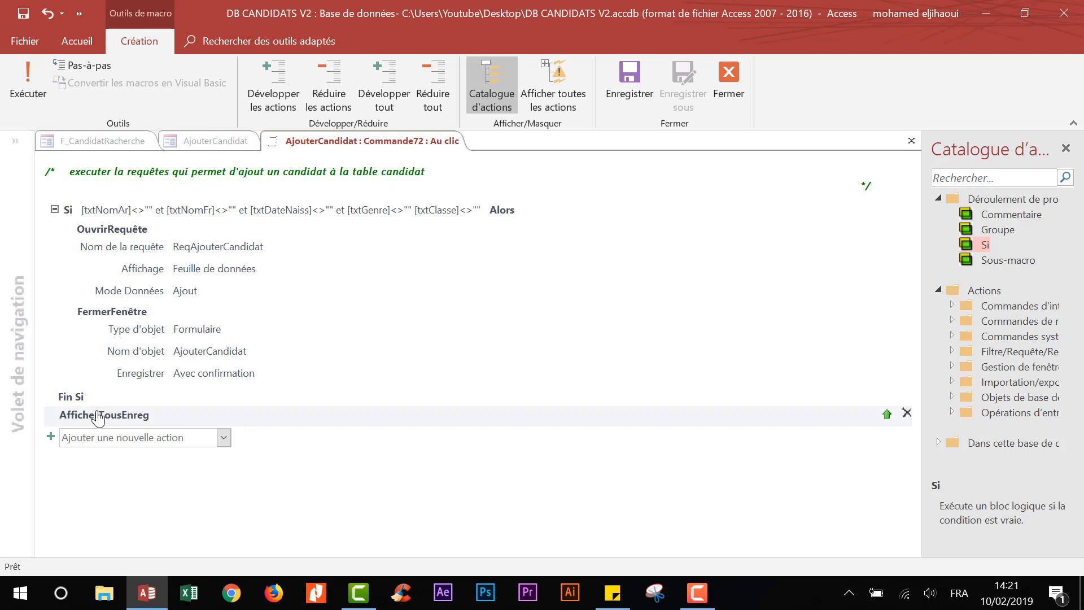
left_click_drag(97, 414, 120, 388)
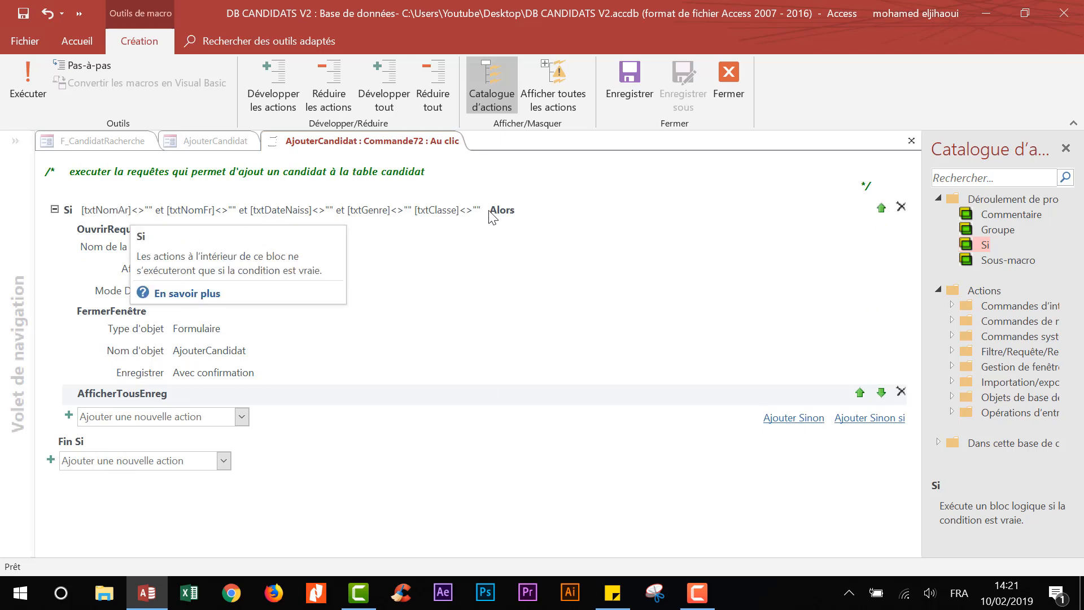
left_click(787, 419)
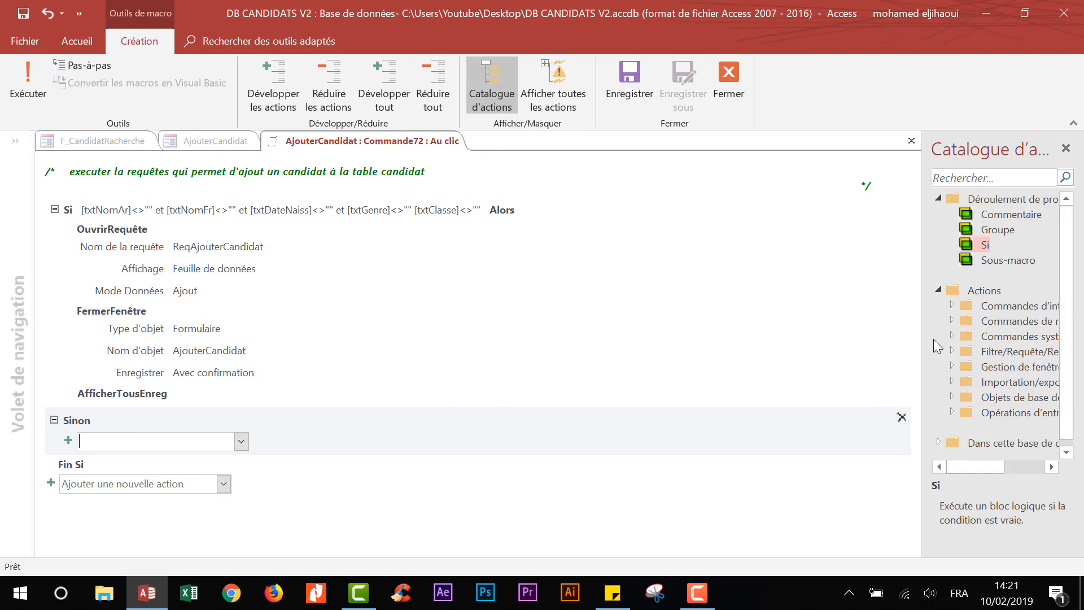
- Add a ZoneMessage to Sinon with an Arabic message asking to fill all required fields
left_click_drag(923, 335, 848, 317)
left_click(879, 299)
left_click_drag(951, 437, 105, 443)
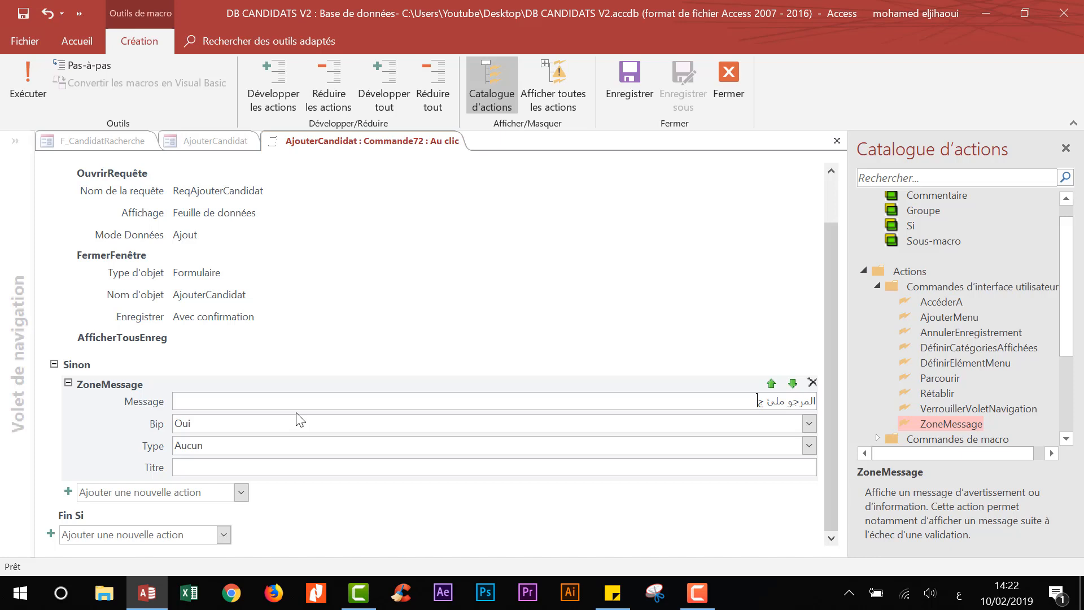
type("ميع الخانات الضرورية")
- Set the message type to Point d'interrogation and the title to 'تدقيق المعطيات قبل اضافة التلميذ'
left_click(304, 445)
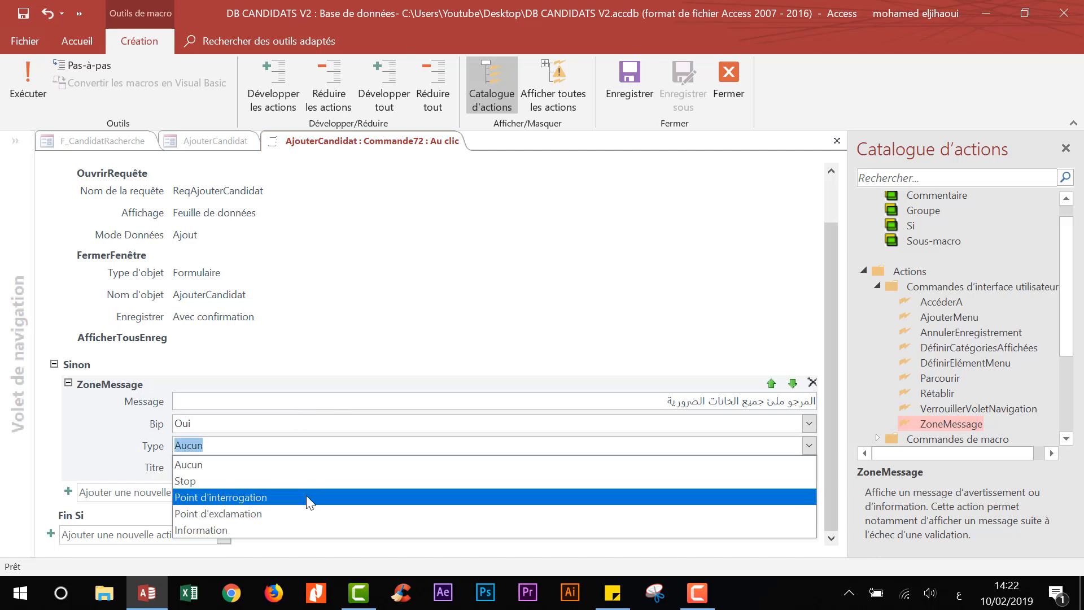
left_click(309, 499)
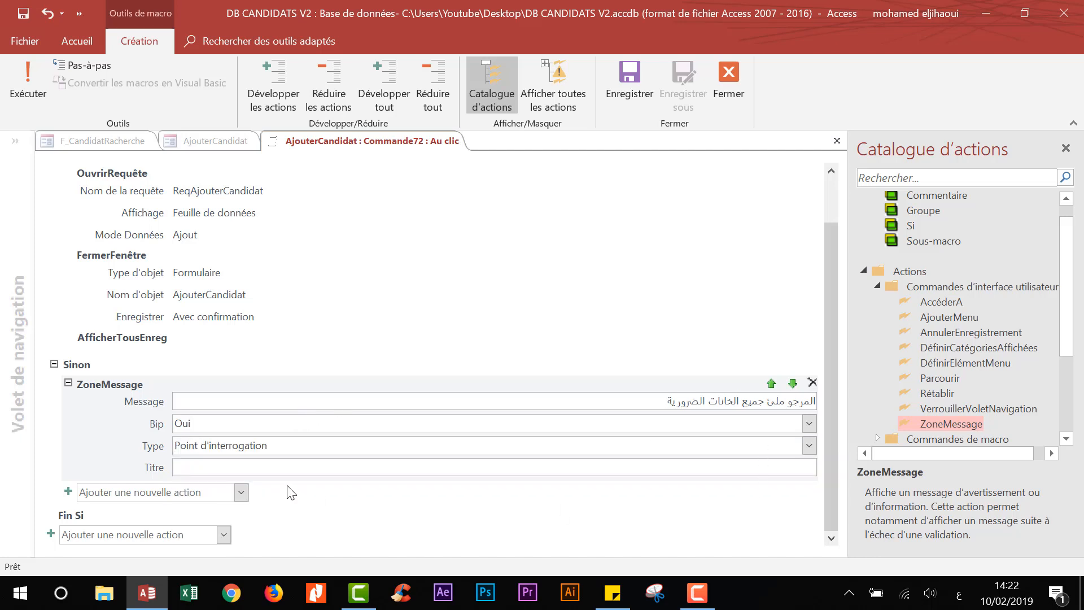
left_click(296, 468)
type("تدقيق")
key("BackSpace")
key("BackSpace")
type("قيق المعطيات قبل اضافة التلميذ")
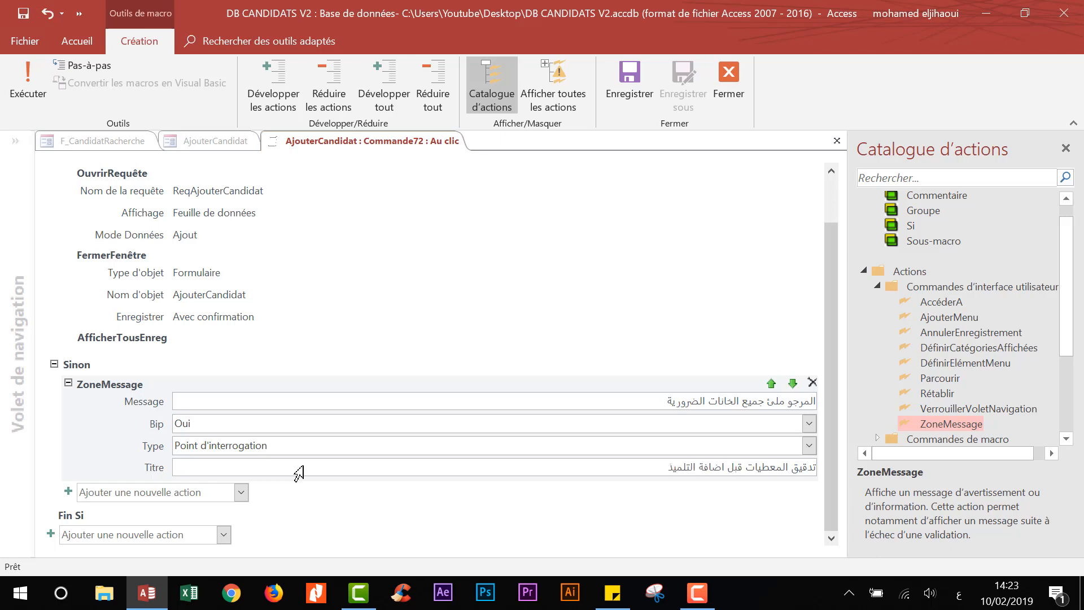
- Attempt to save the macro and dismiss the expression parse error
left_click(249, 285)
scroll(395, 349, "down", 1)
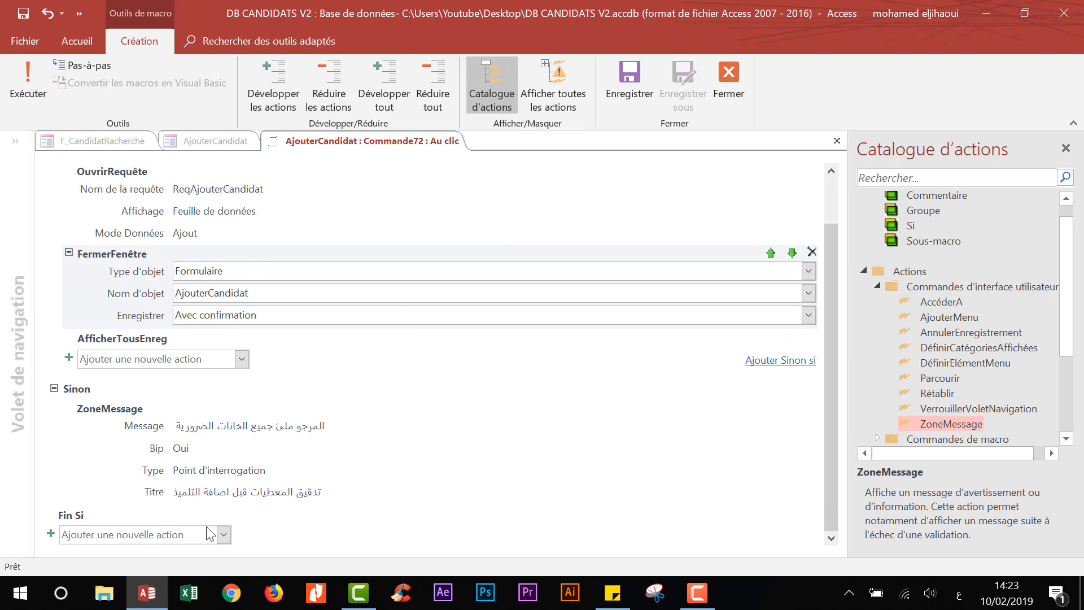
scroll(210, 443, "up", 3)
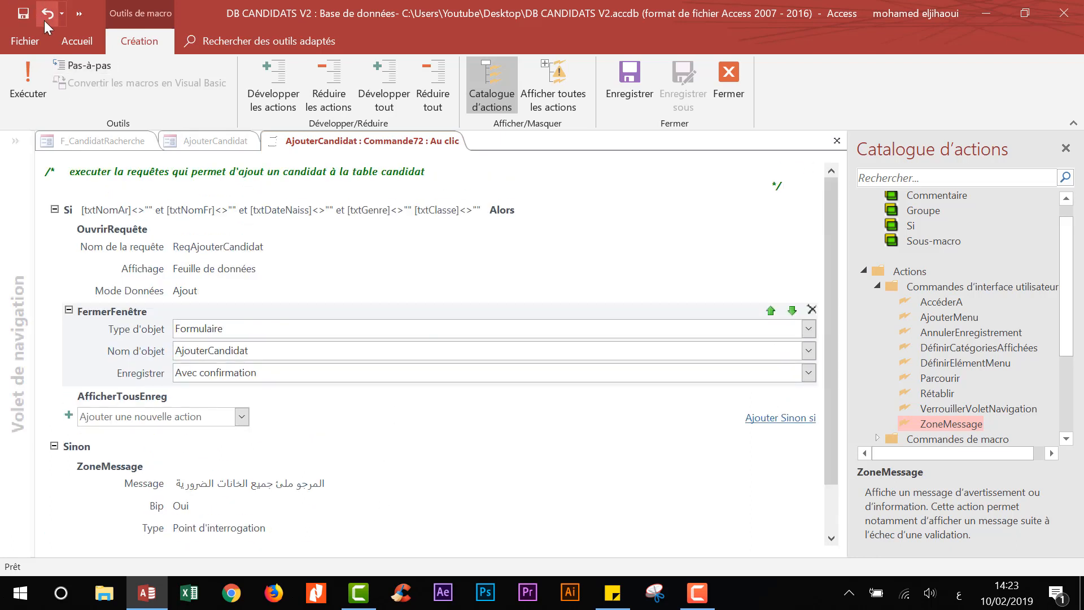
left_click(24, 13)
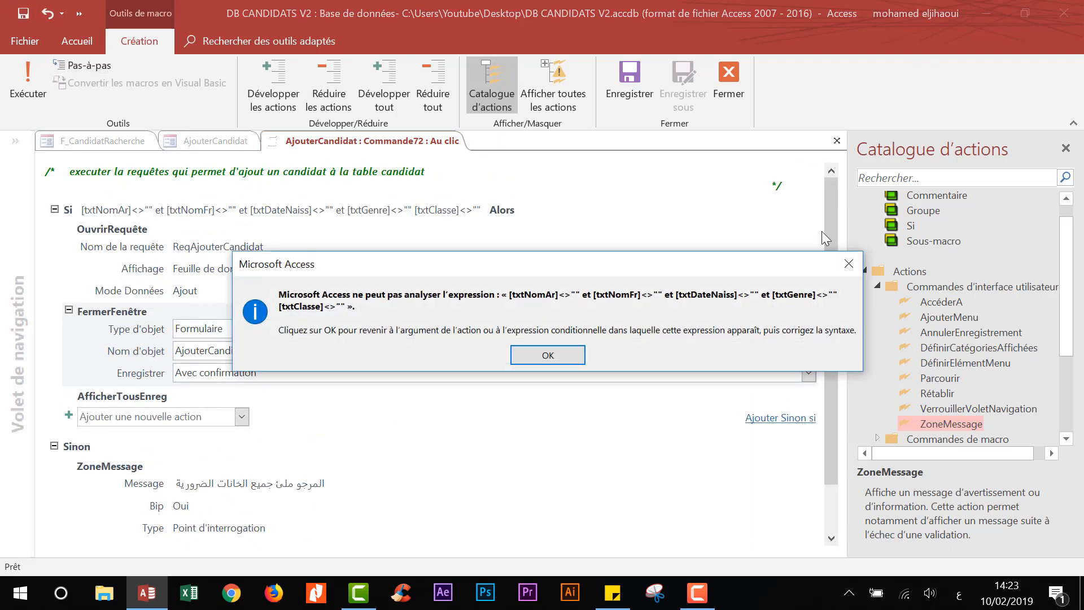
left_click(548, 355)
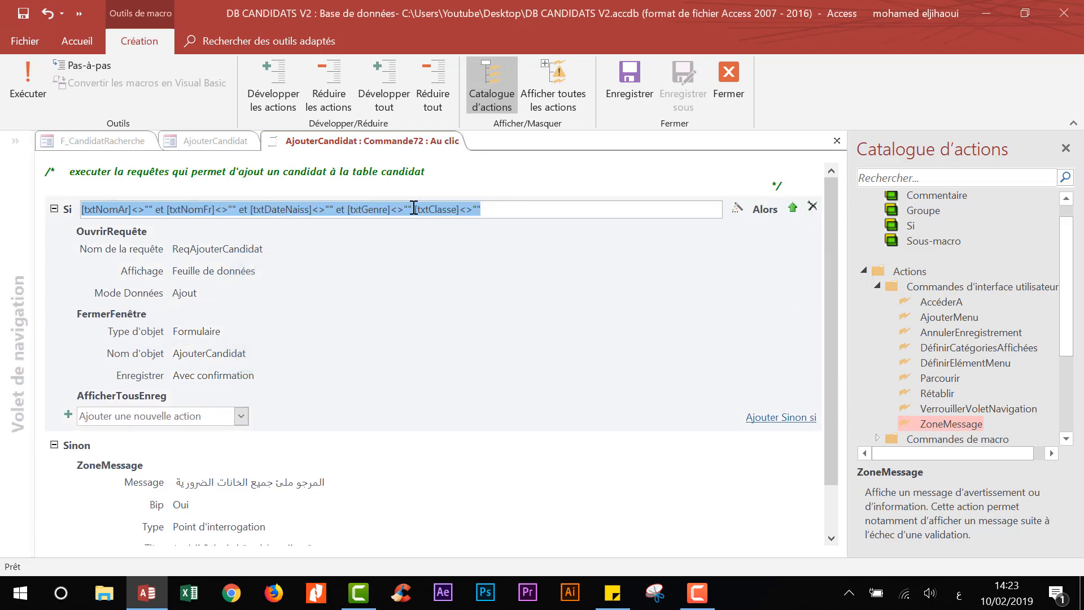
- Insert the missing 'et' before [txtClasse] in the Si condition and save again
left_click(411, 209)
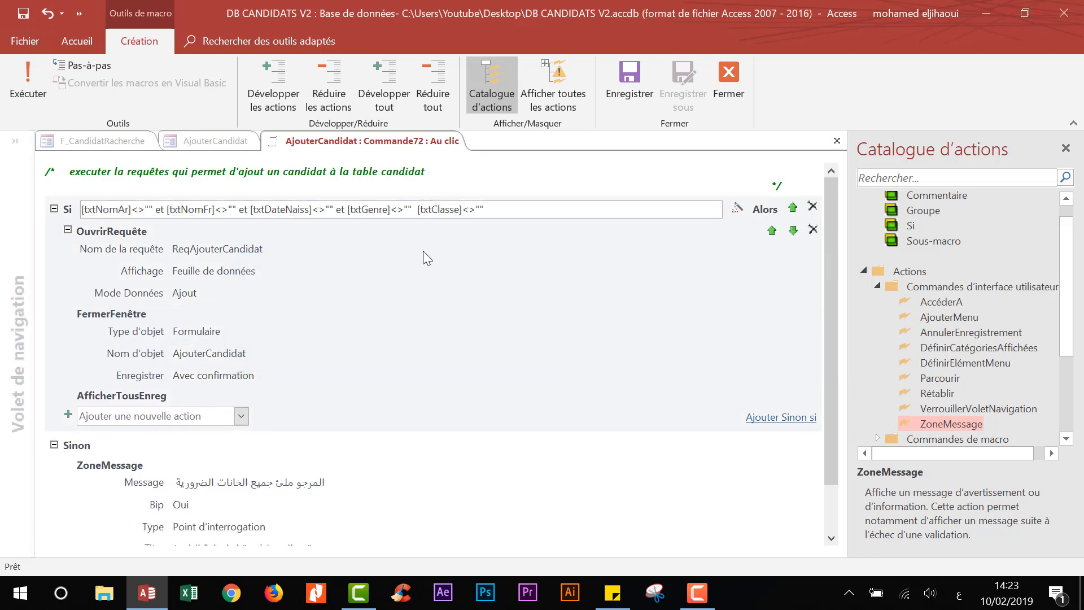
type("ثف")
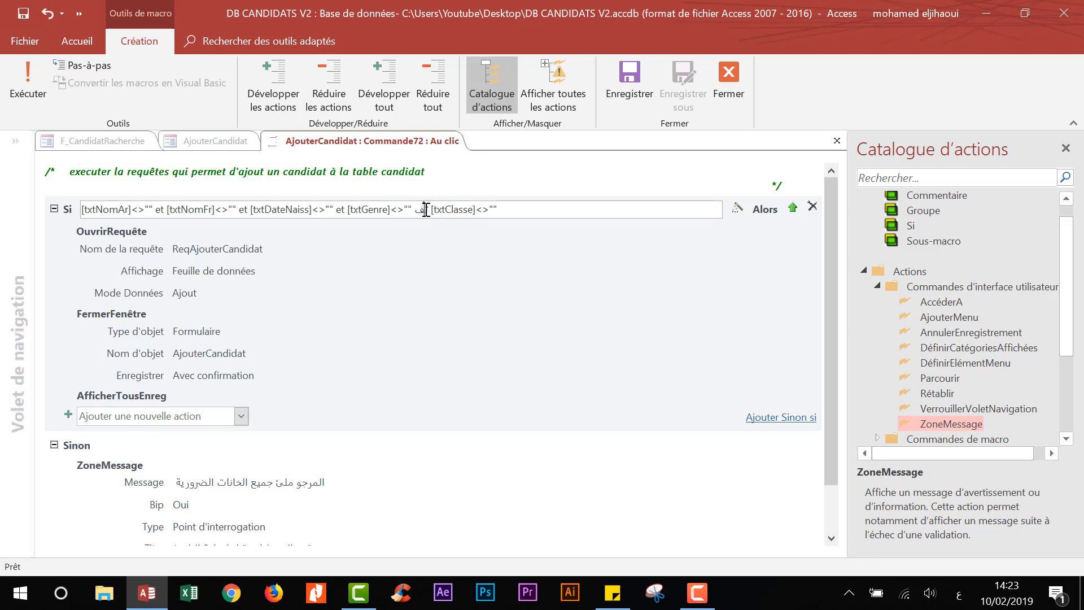
double_click(426, 209)
key("alt+shift")
type("et [txt")
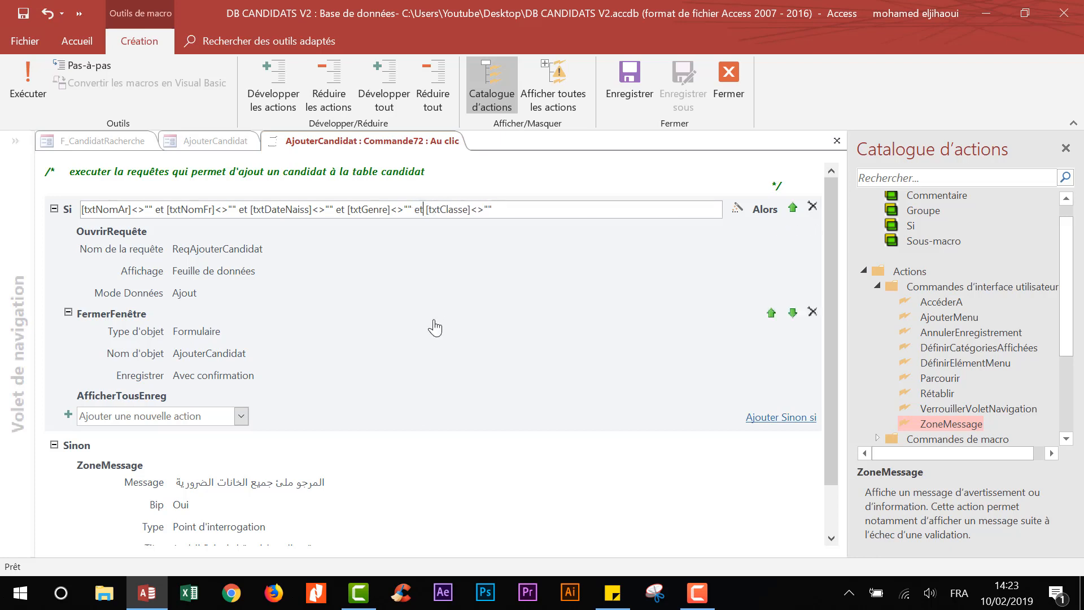
left_click(634, 81)
- Close the macro editor and the AjouterCandidat form, saving the design changes
left_click(741, 80)
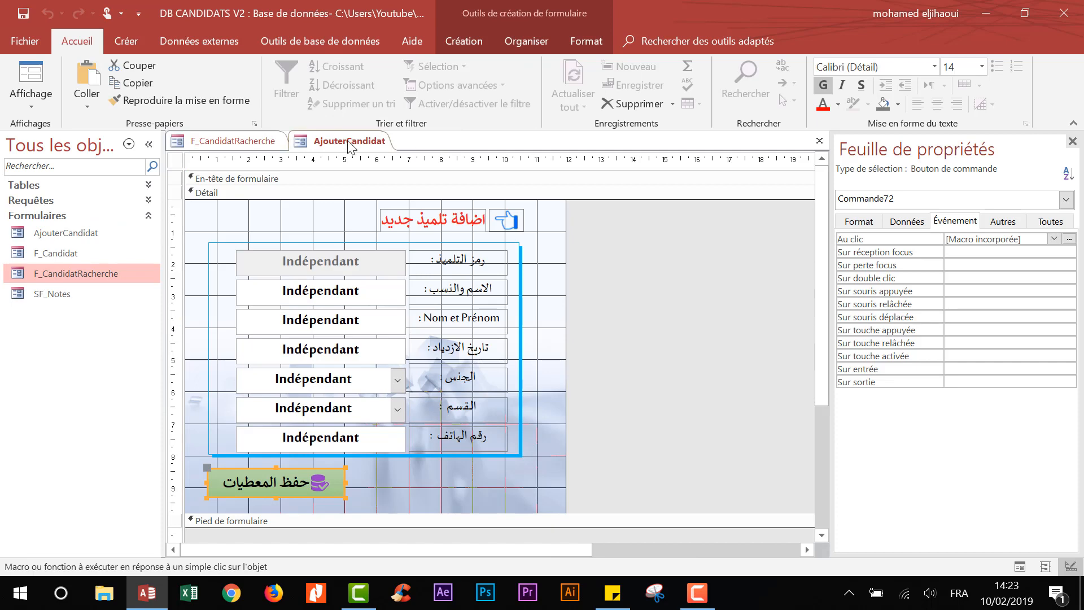
right_click(350, 146)
left_click(372, 171)
left_click(479, 346)
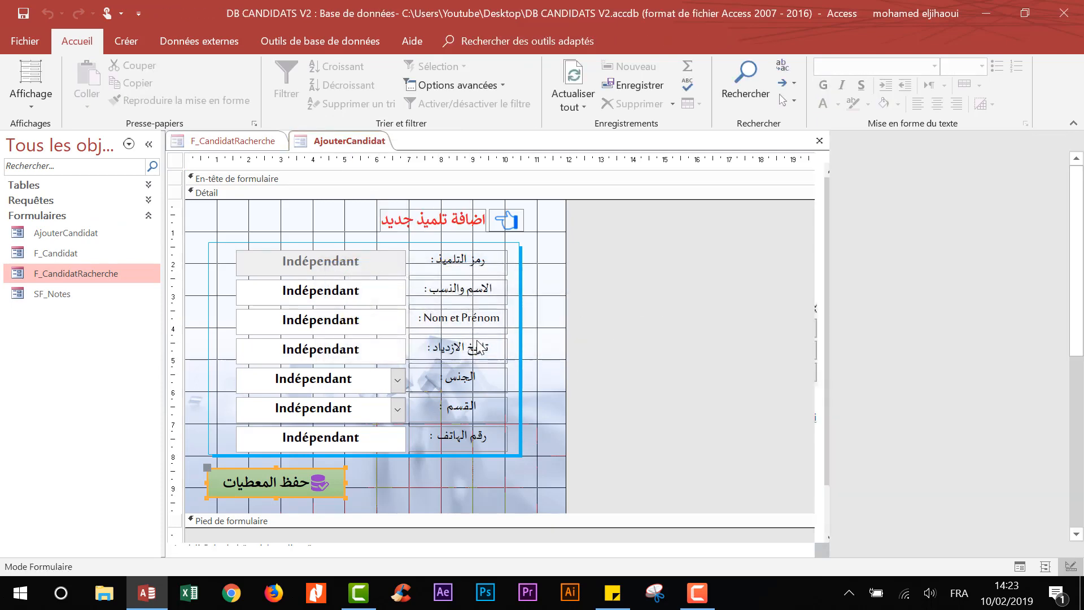
- Test saving an empty candidate and dismiss the fill-all-fields warning
left_click(326, 169)
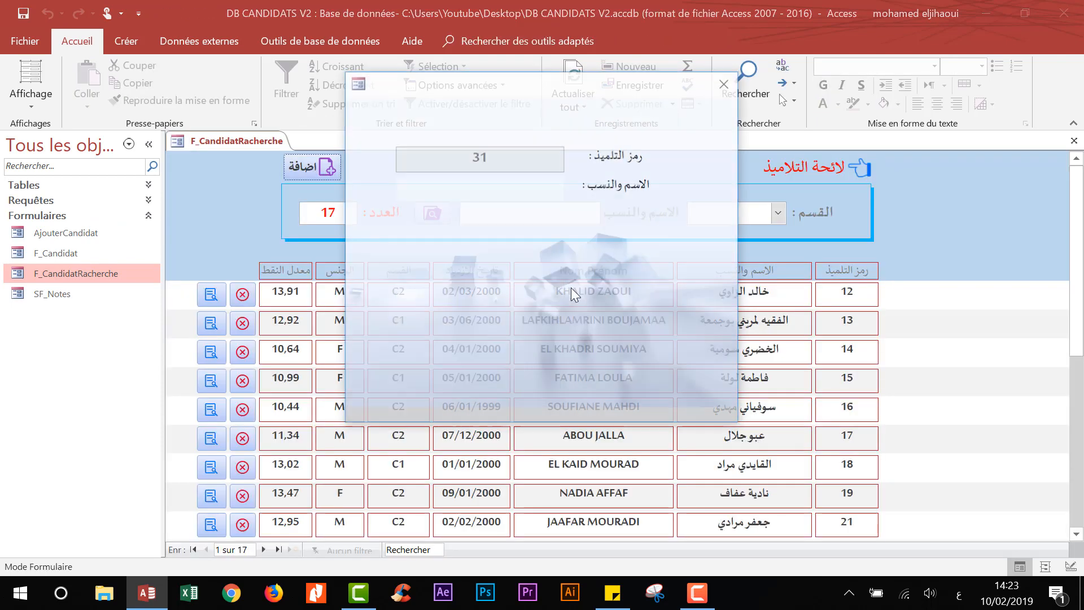
left_click(445, 378)
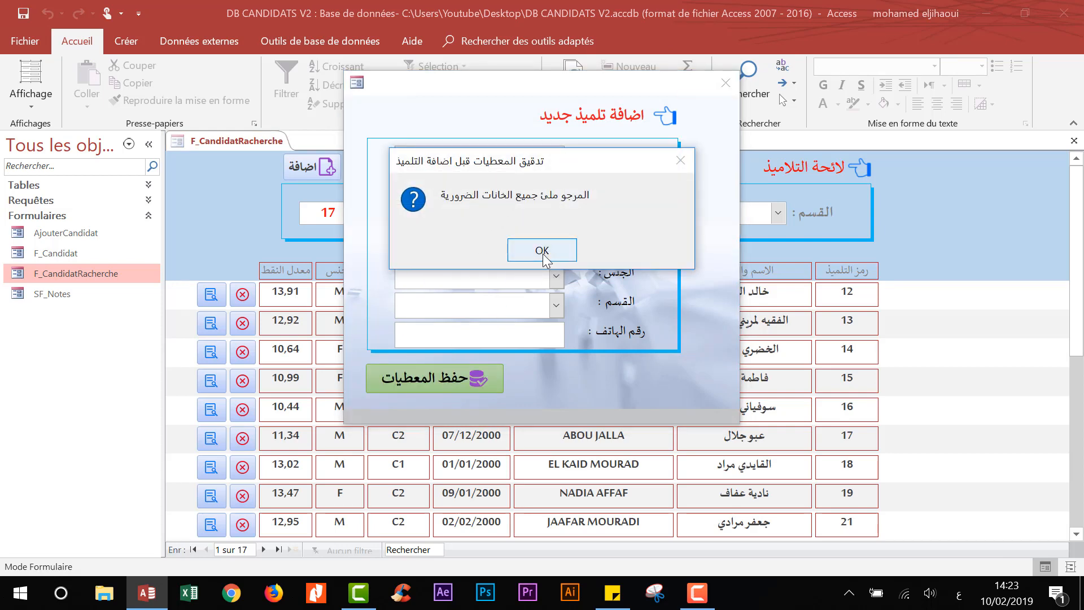
left_click(525, 250)
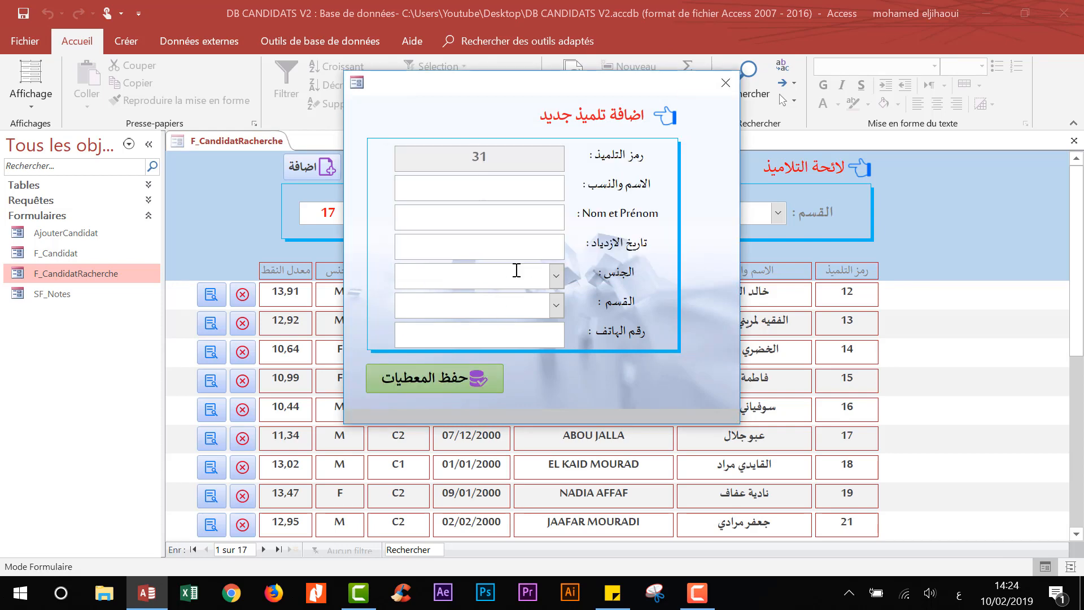
- Enter the candidate's Arabic and French names and birth date 01/01/1999
left_click(480, 216)
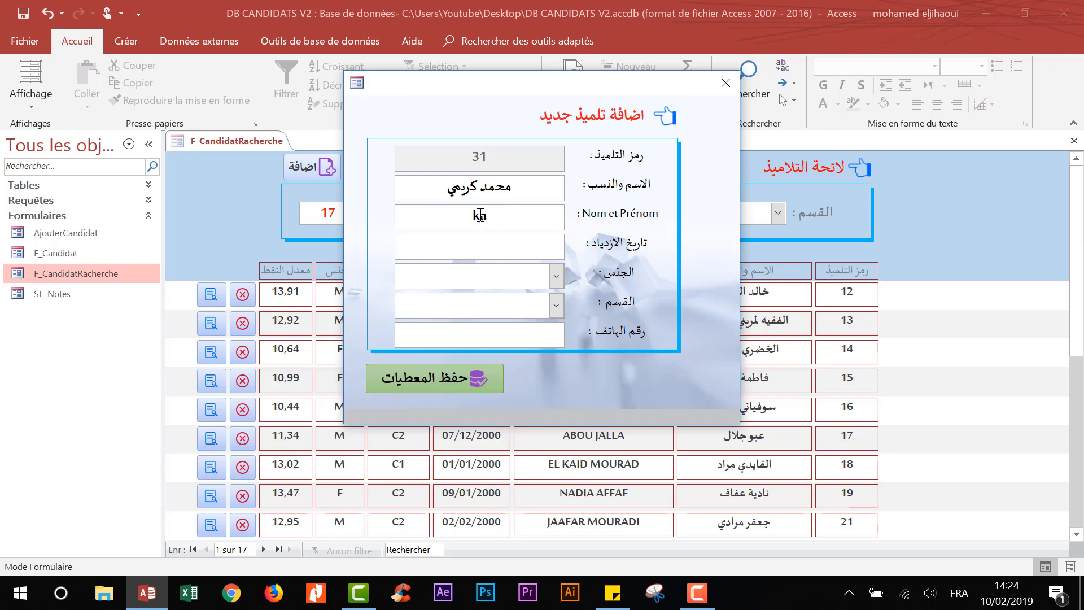
left_click(443, 247)
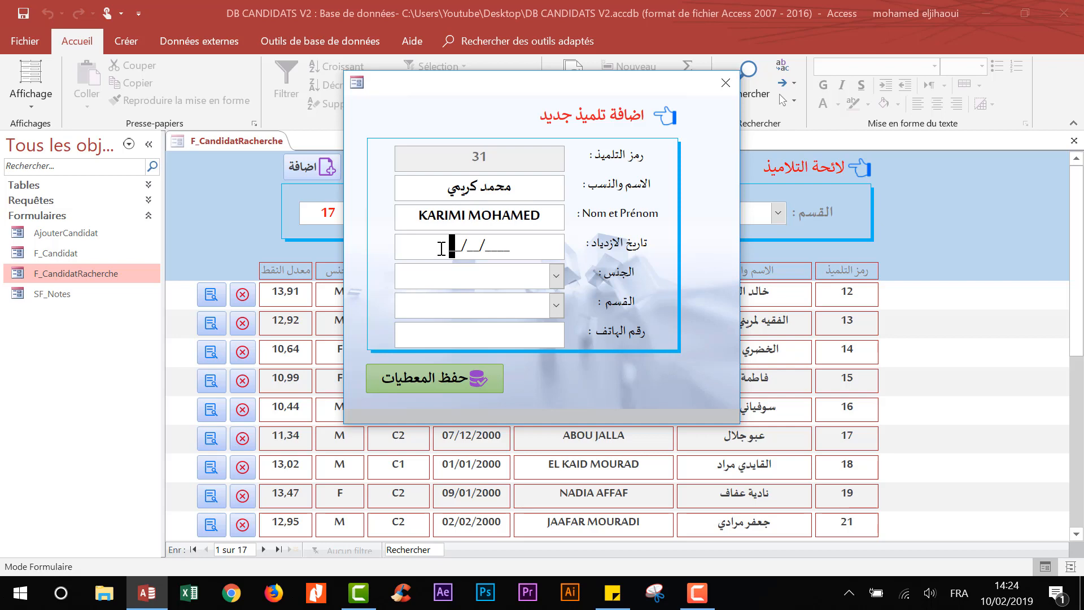
type("01/01/")
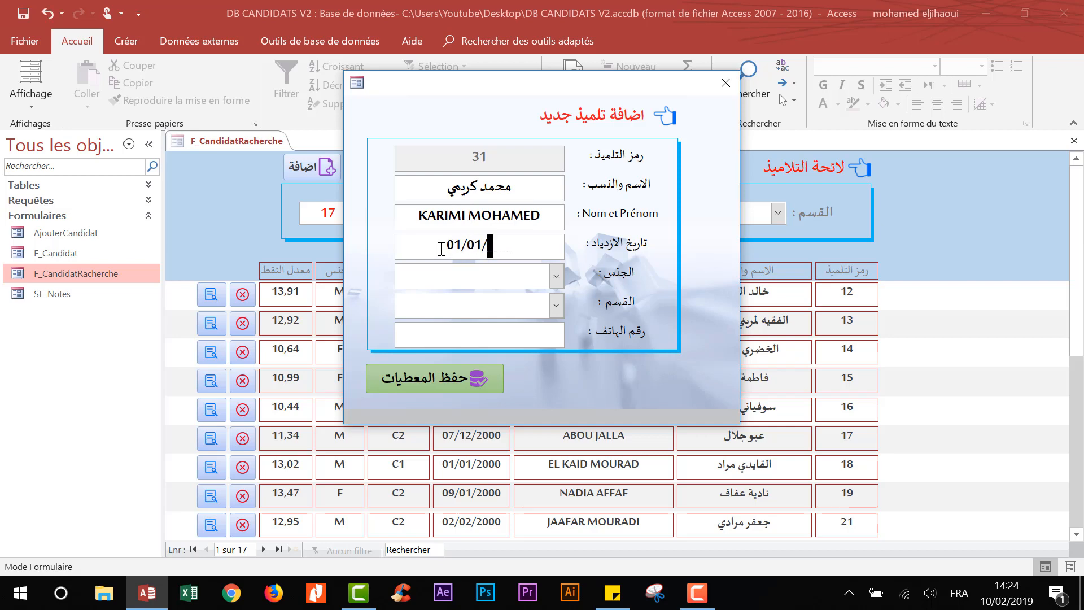
type("1999")
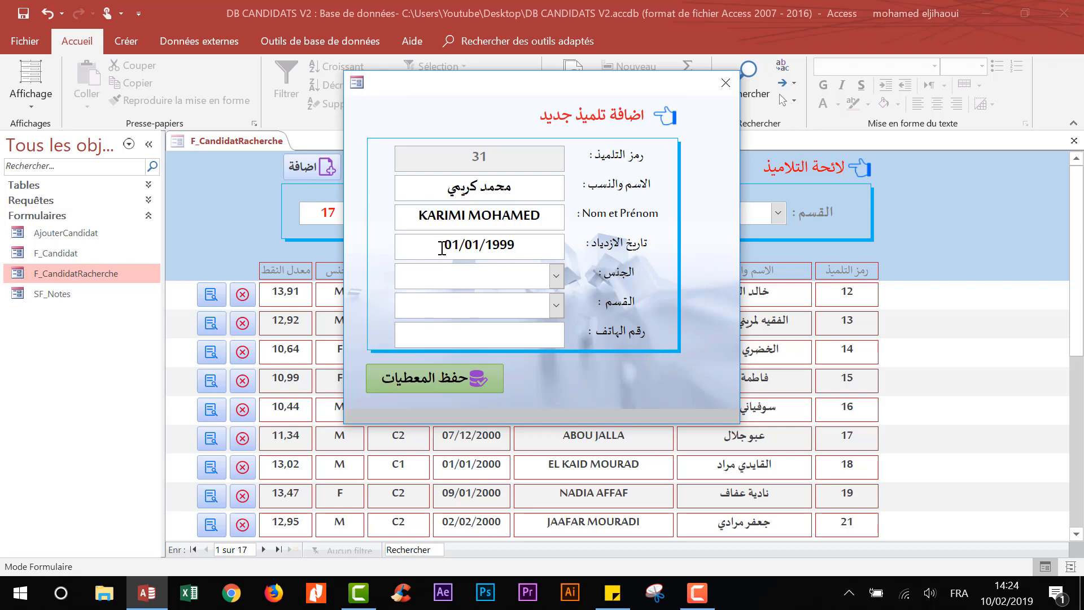
- Set gender M and class C1, enter the phone number, and save the candidate
left_click(556, 276)
left_click(527, 297)
left_click(557, 305)
left_click(520, 324)
left_click(436, 333)
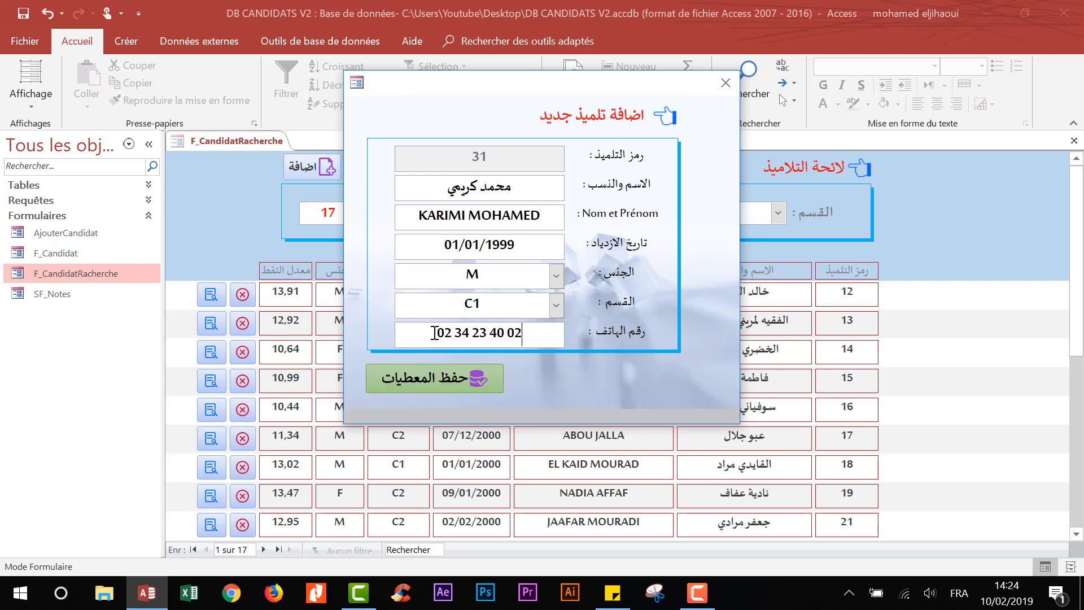
left_click(442, 377)
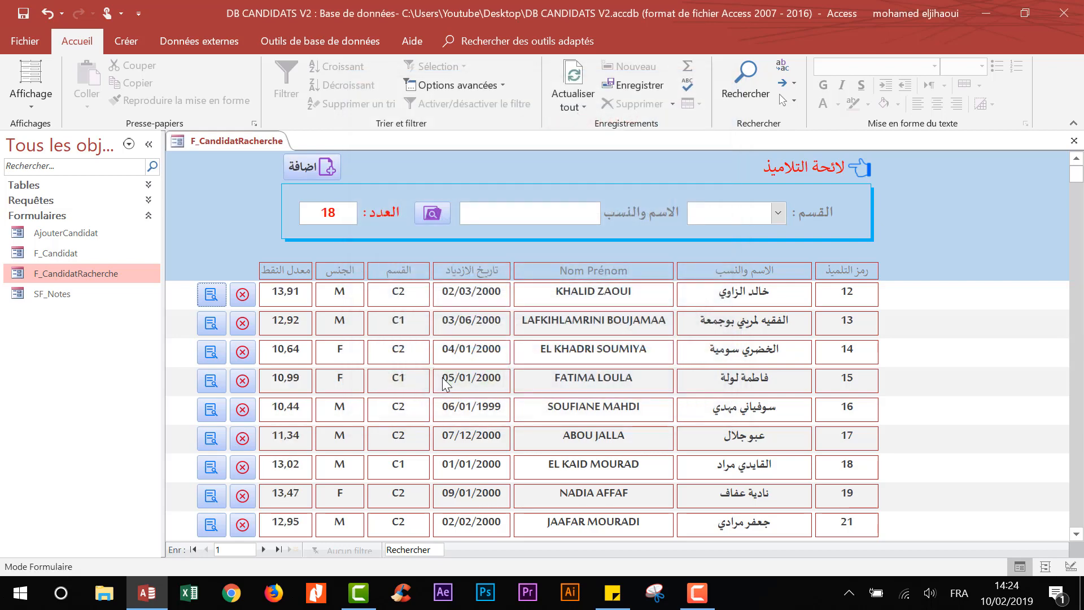
scroll(743, 358, "down", 5)
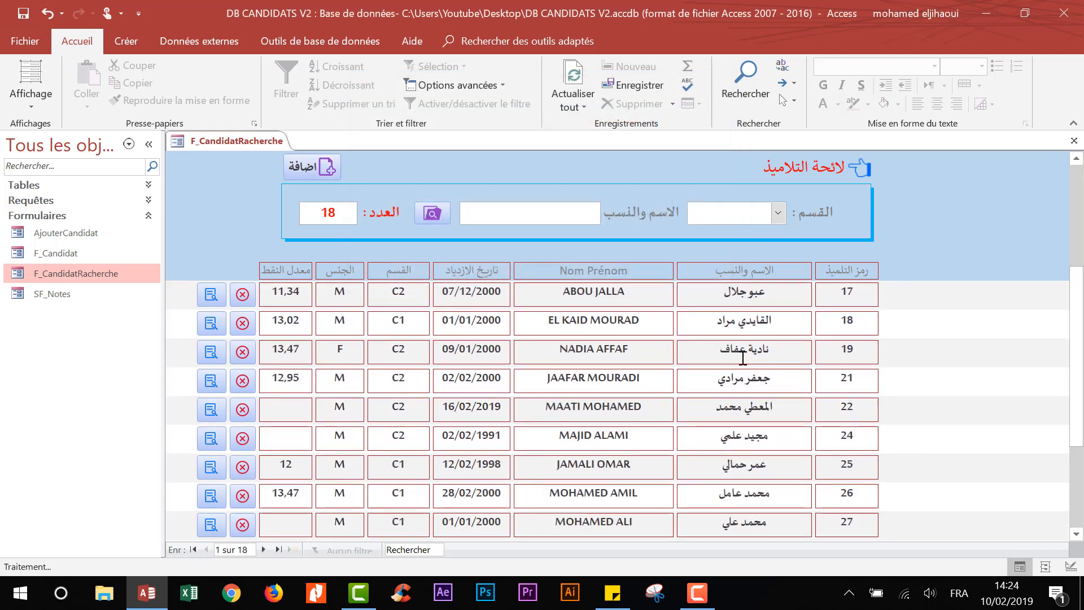
left_click(743, 493)
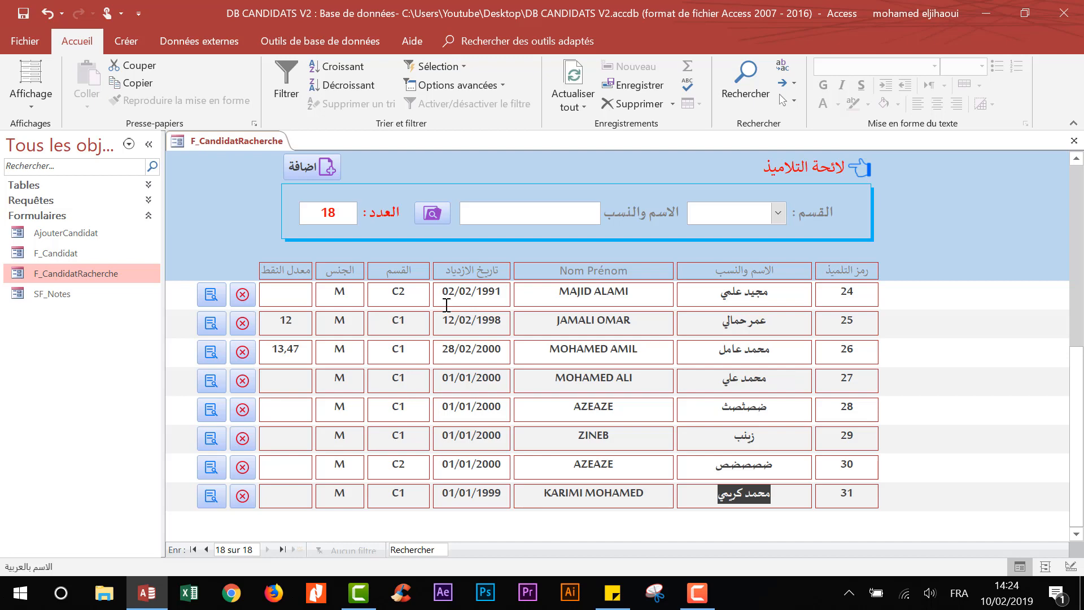
scroll(447, 305, "up", 5)
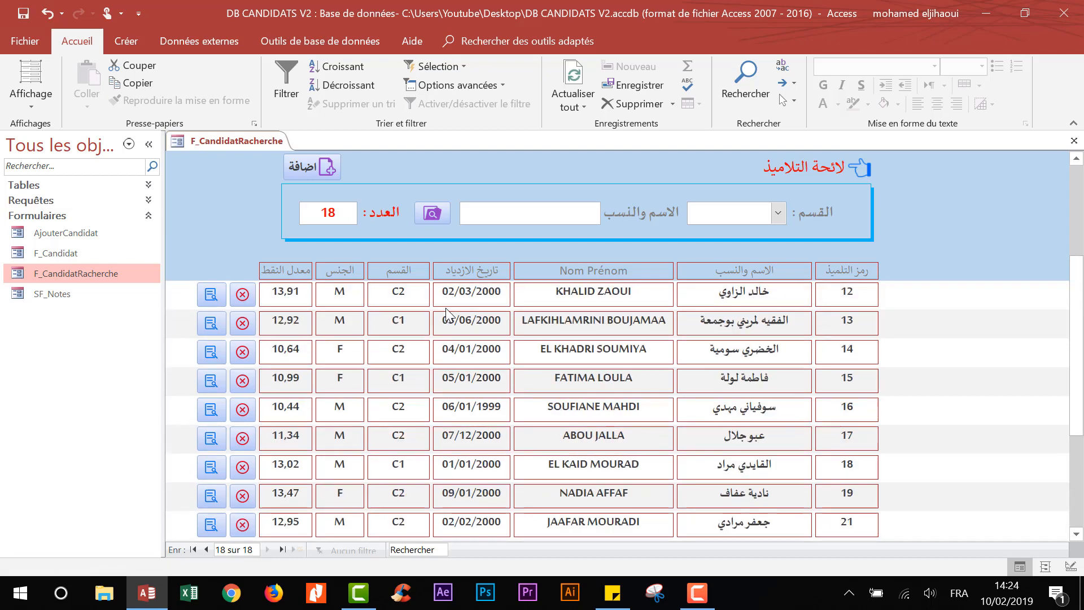
left_click(23, 15)
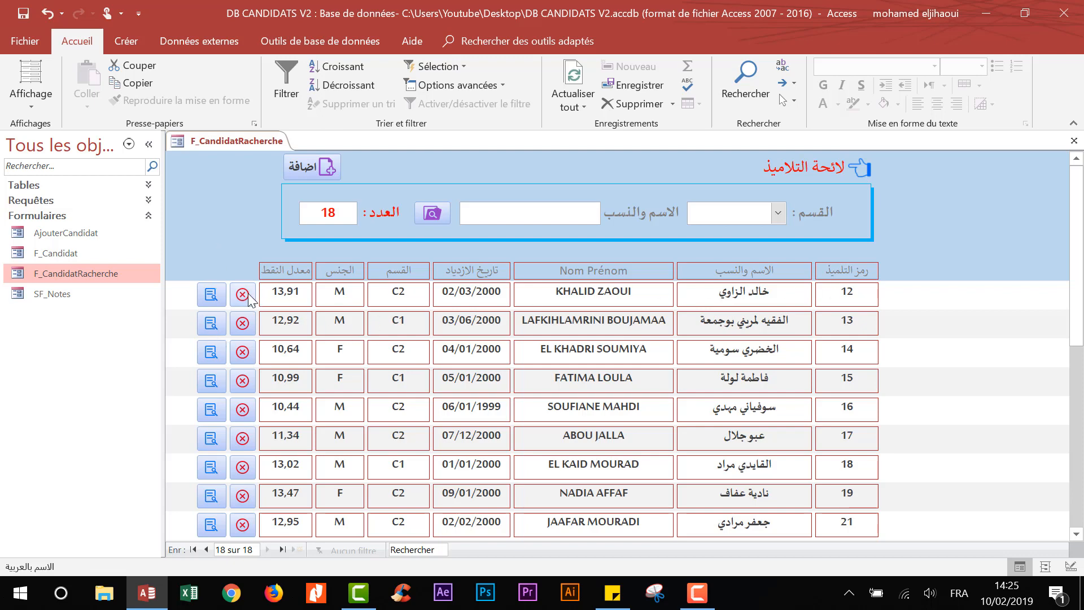
- Inspect the delete button's Au clic macro in Design view, then return to Form view
right_click(213, 204)
left_click(243, 252)
left_click(262, 343)
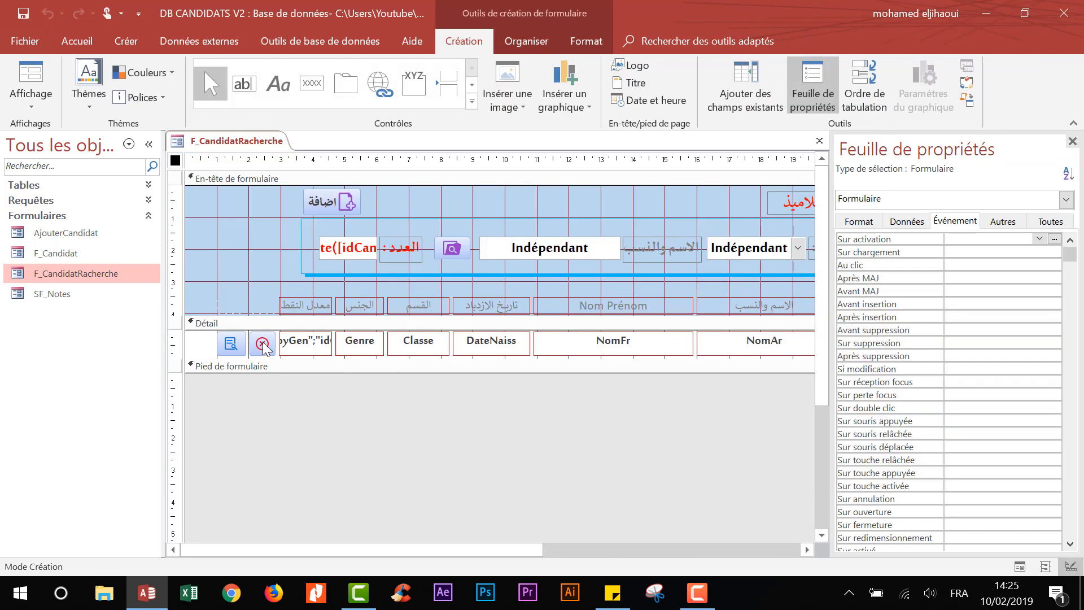
left_click(1071, 239)
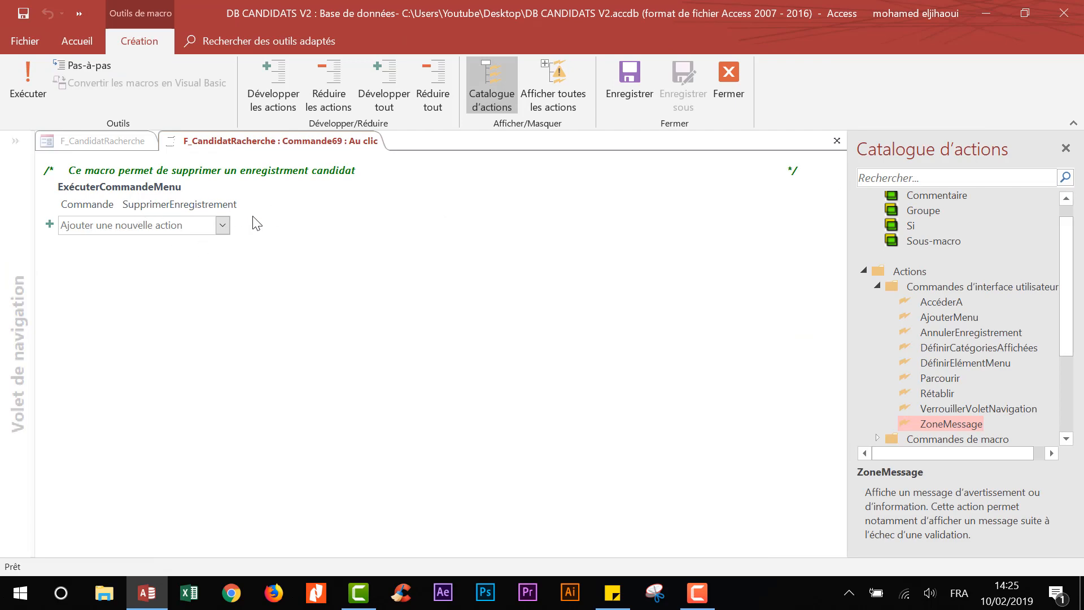
left_click(729, 79)
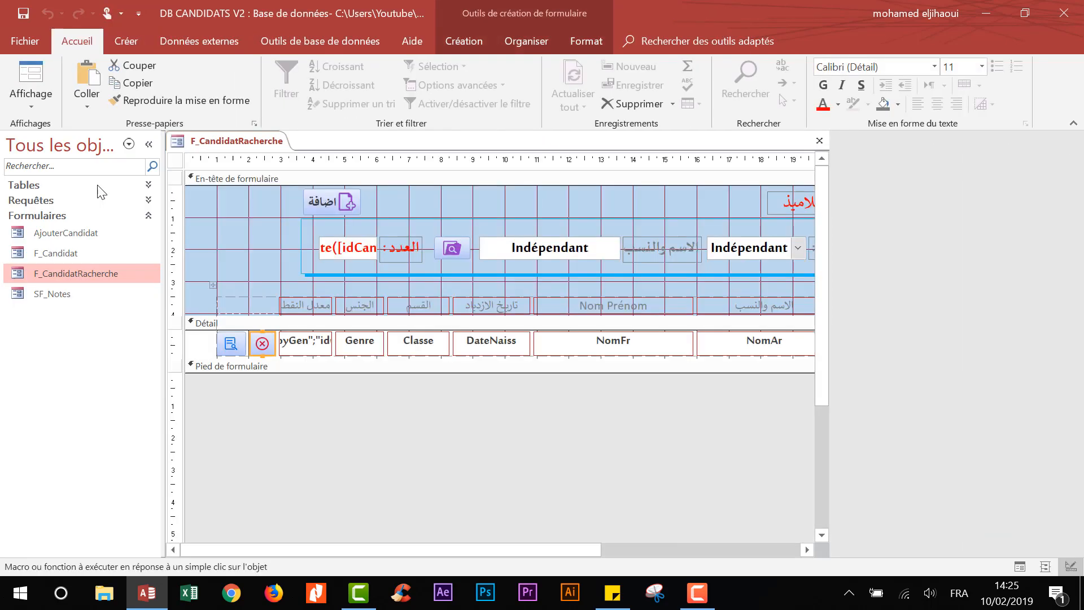
left_click(31, 83)
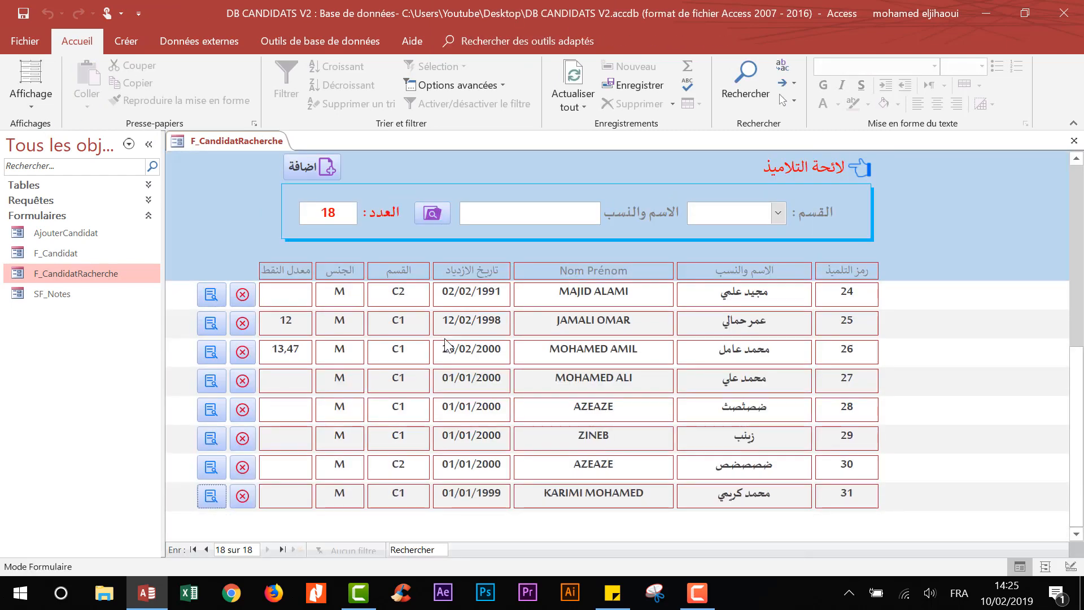
- Delete candidate record 30 with its row's delete button
left_click(243, 467)
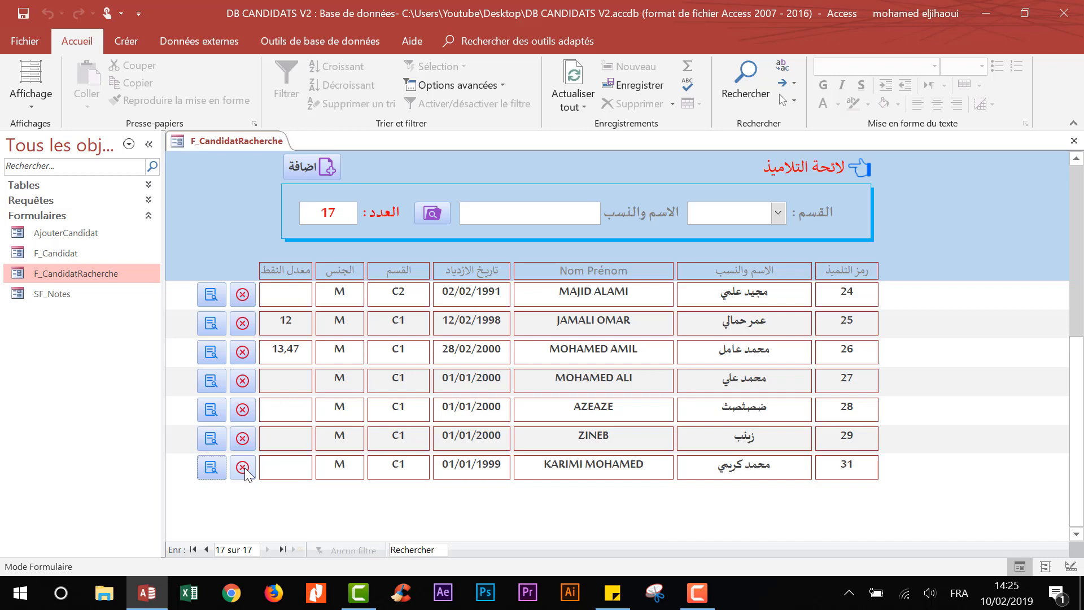
scroll(528, 435, "up", 5)
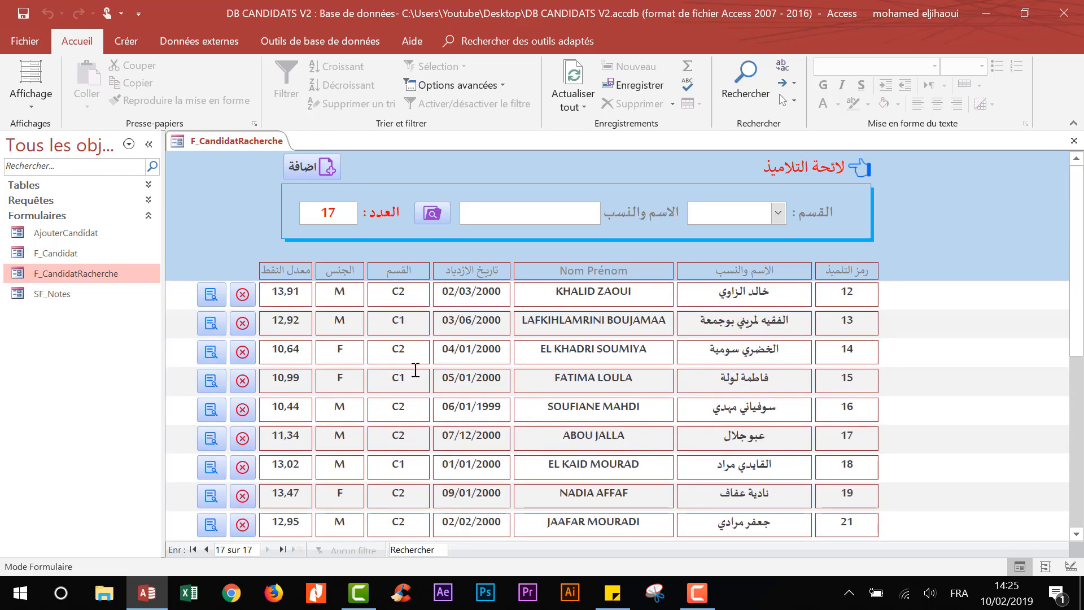
right_click(241, 216)
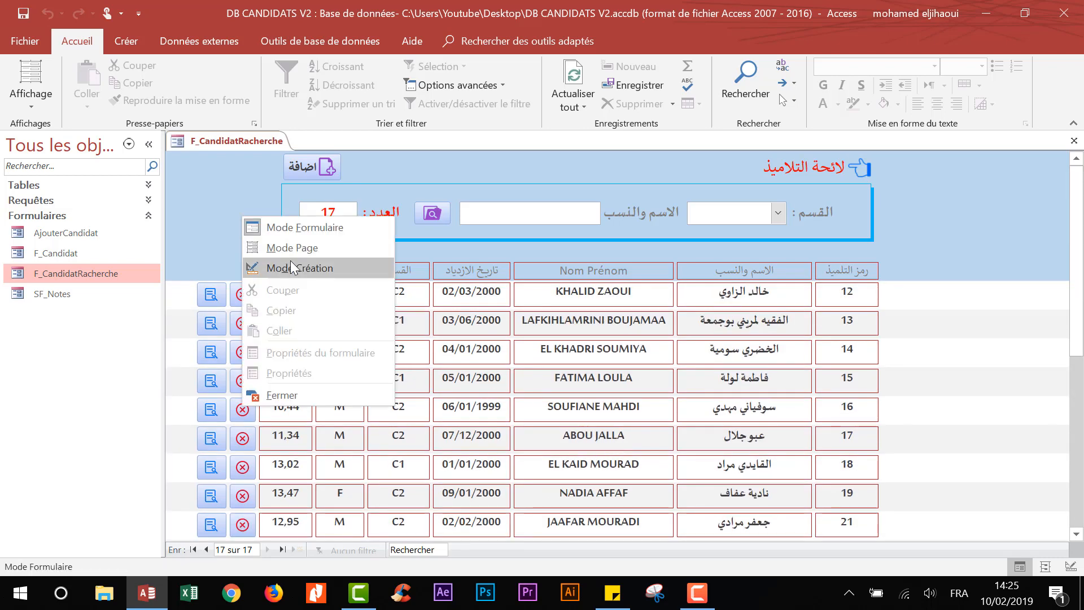
- Switch the form to design view and add a Si block above SupprimerEnregistrement in the delete button's macro
left_click(290, 260)
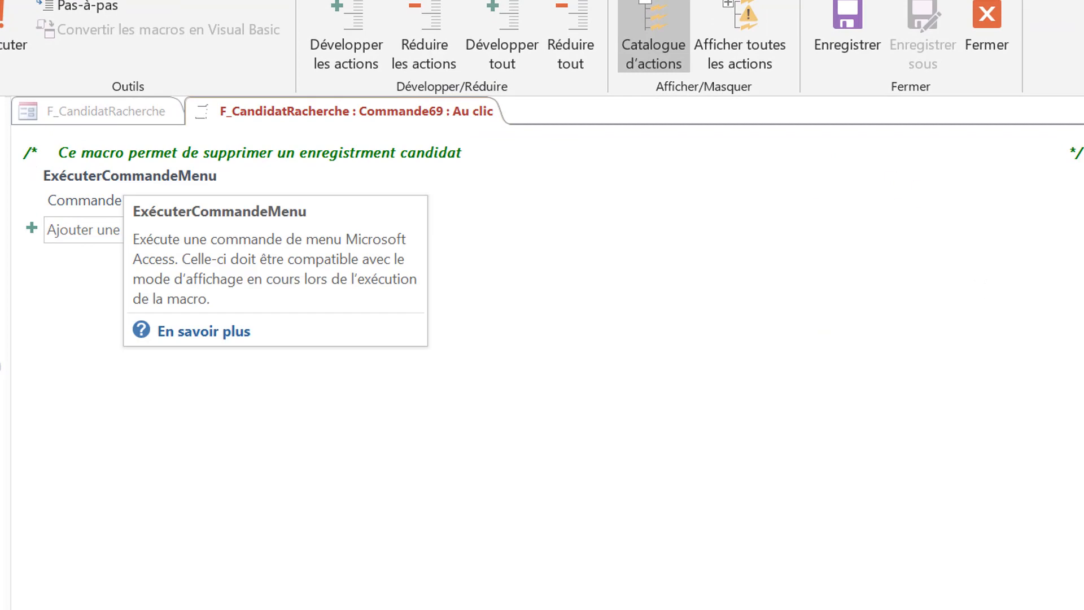
left_click_drag(1052, 228, 91, 206)
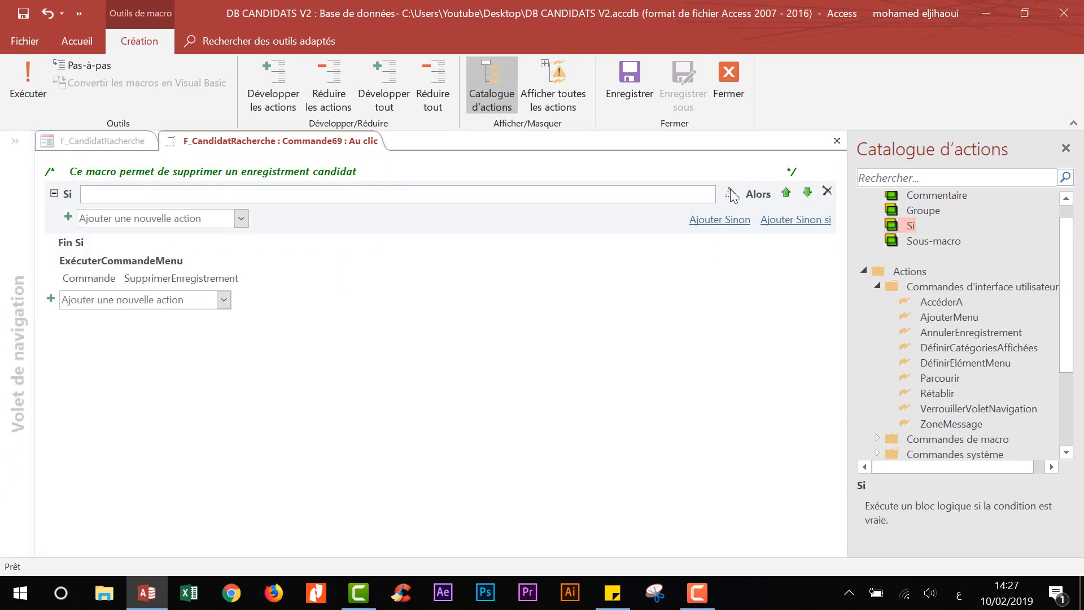
- Insert the BEntrée function into the Si condition through the Expression Builder
left_click(731, 193)
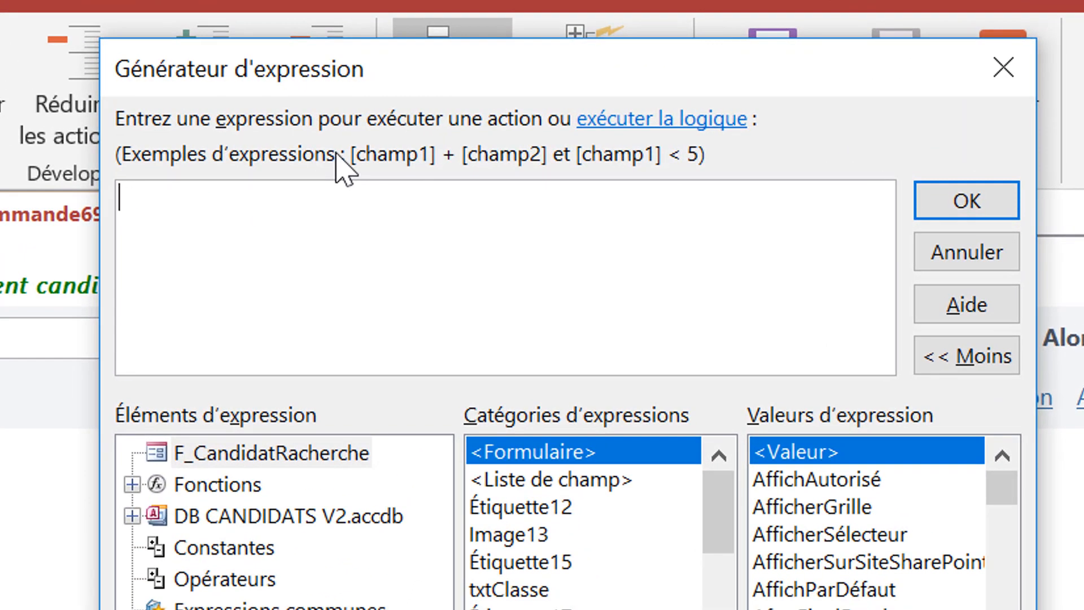
type("ben")
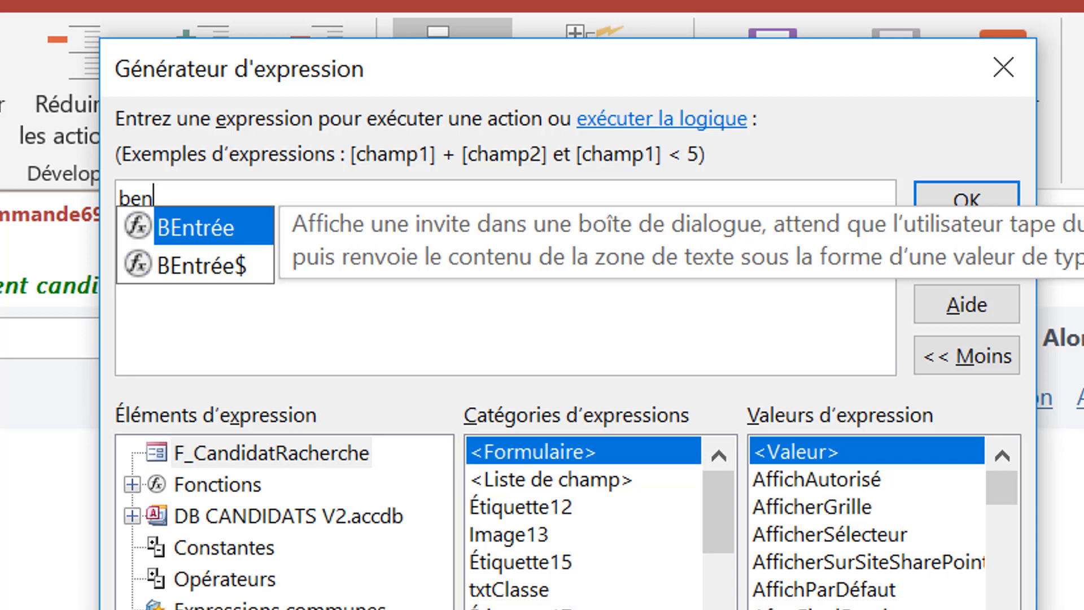
double_click(223, 229)
- Give BEntrée a prompt asking for the password to confirm the deletion, titled 'Mot de passe'
type("\"")
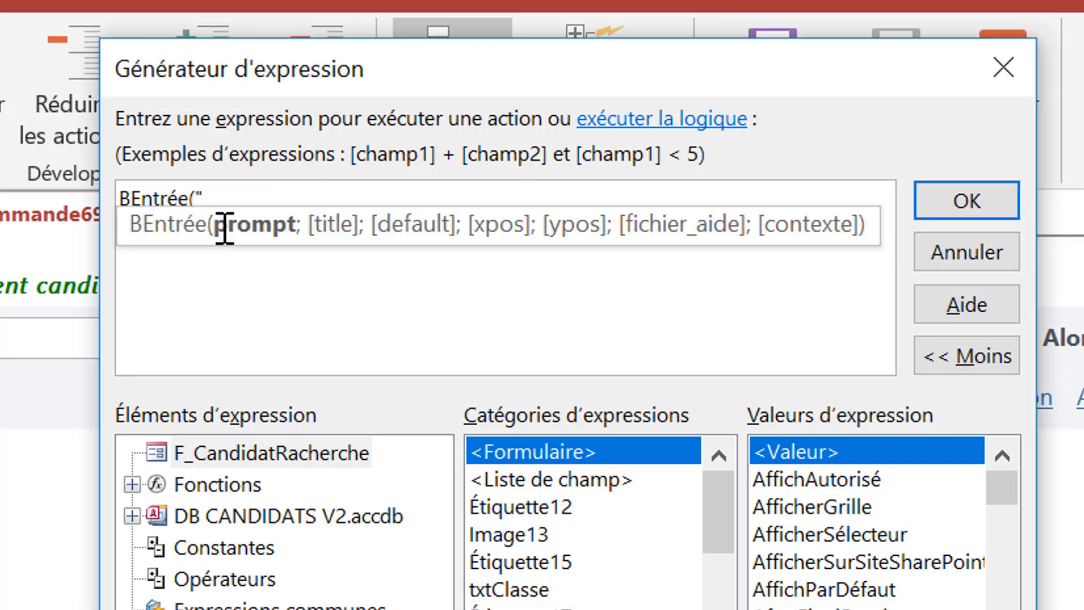
type("Veuillez ")
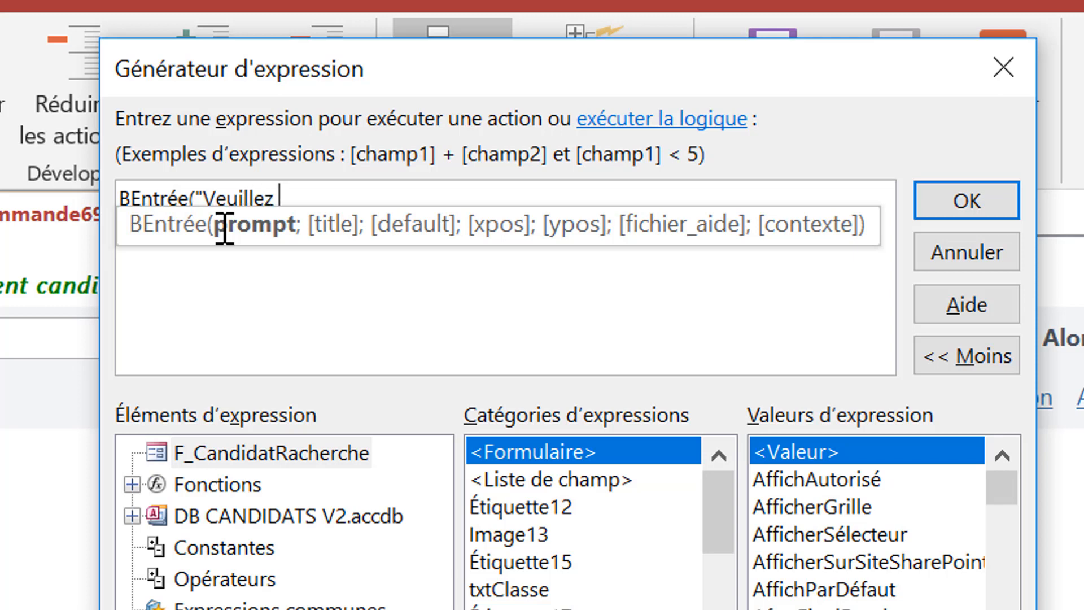
type("entrer")
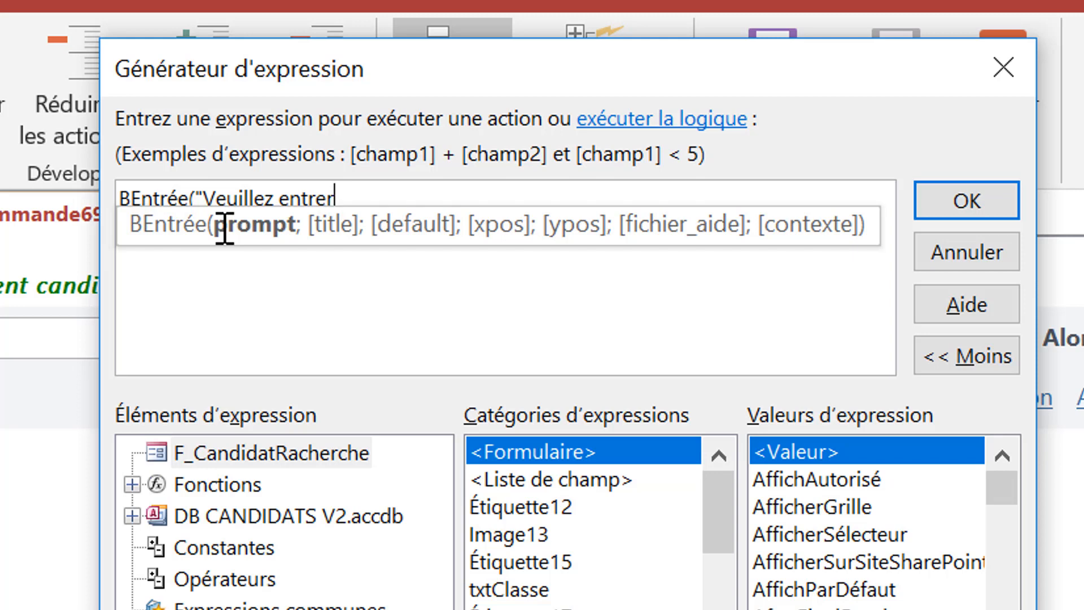
key("BackSpace")
key("BackSpace")
key("BackSpace")
key("BackSpace")
key("BackSpace")
key("BackSpace")
type("saisir")
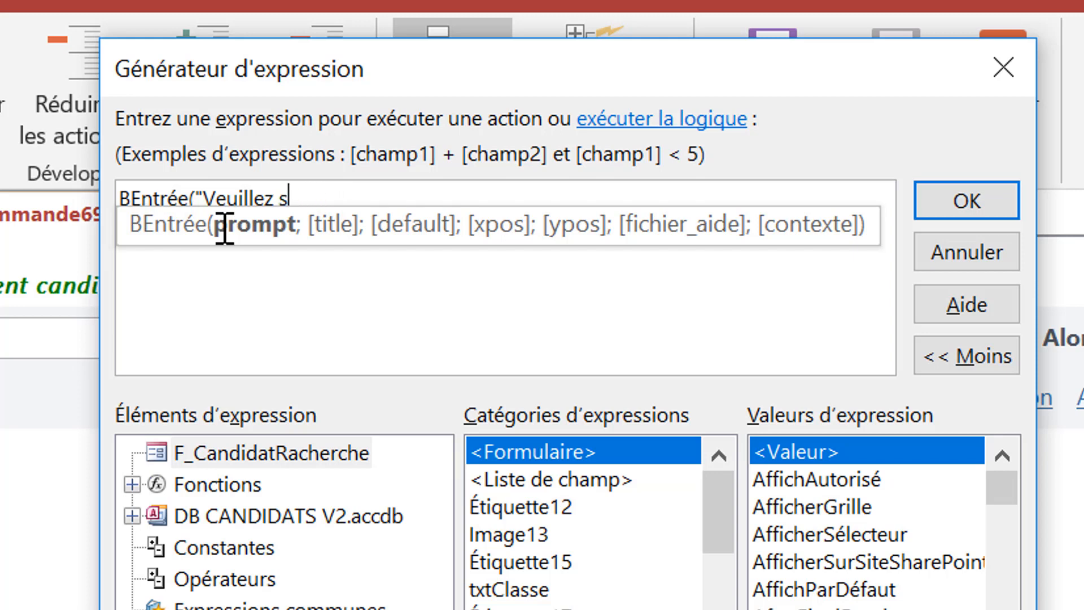
key("BackSpace")
key("BackSpace")
type("ir")
key("BackSpace")
key("BackSpace")
type("ir votre v")
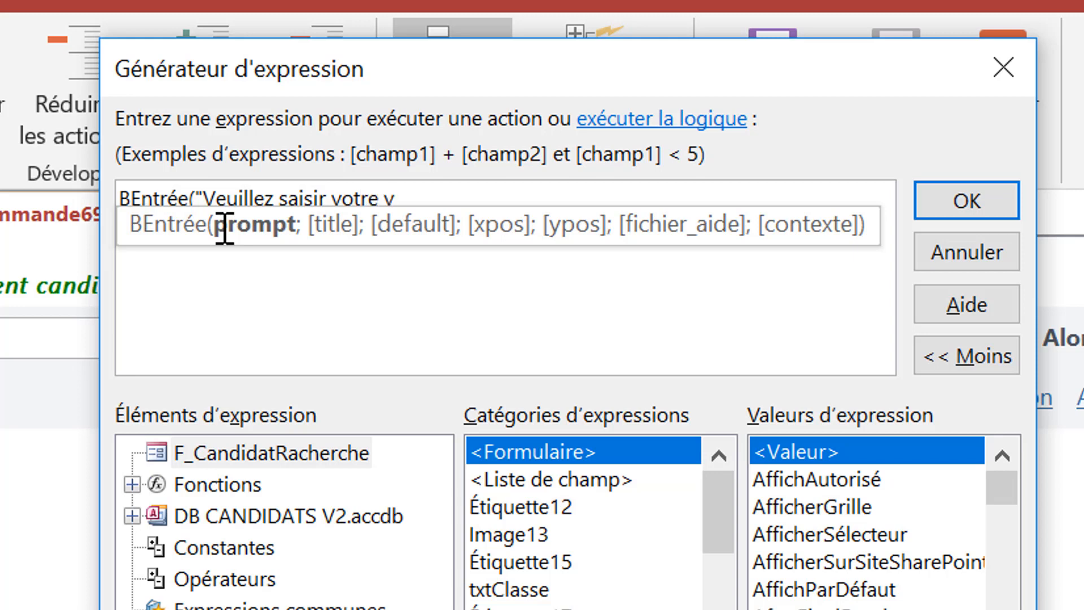
type("otre de pa")
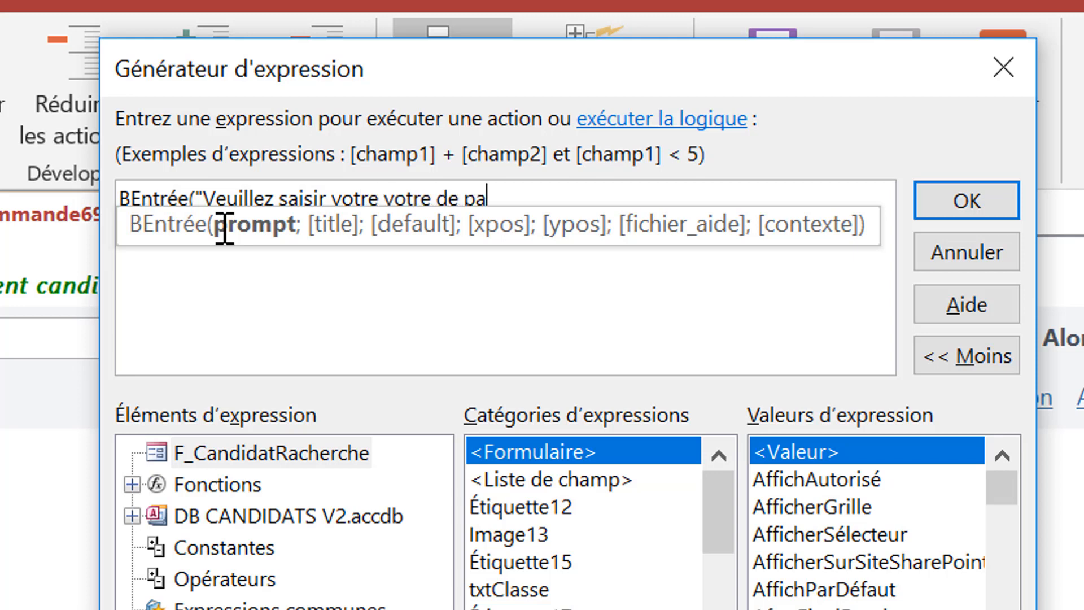
type(" sa")
key("BackSpace")
key("BackSpace")
key("BackSpace")
type("sse de ")
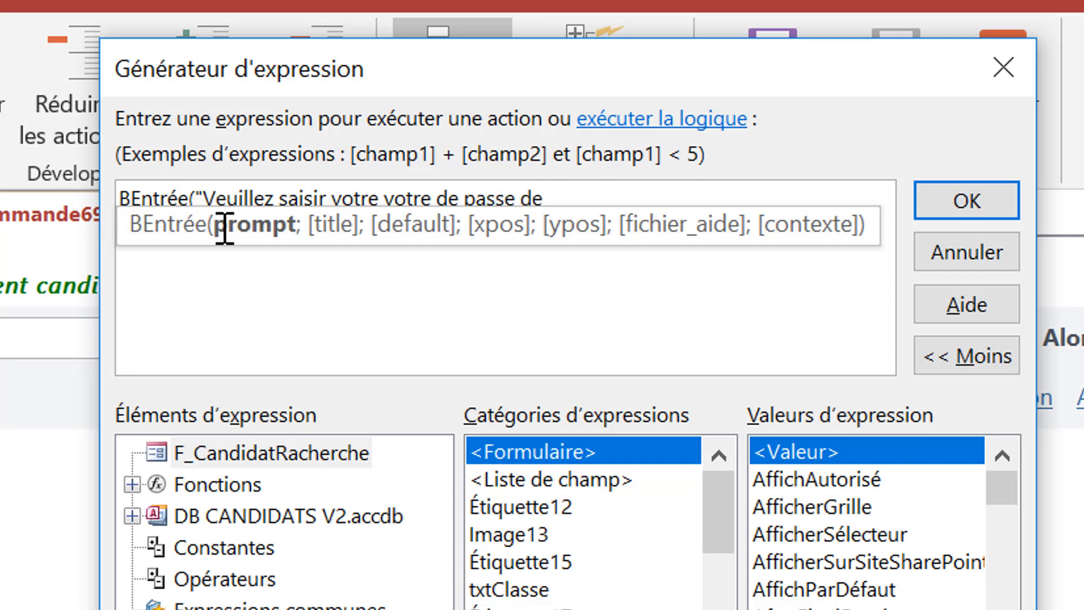
type("confirmier ")
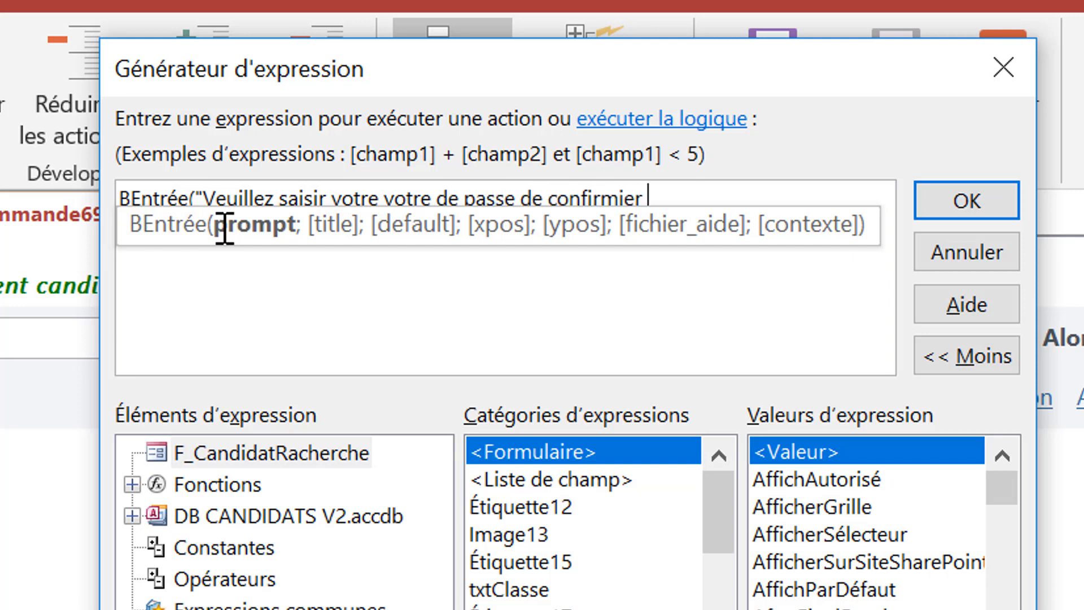
type("la supp")
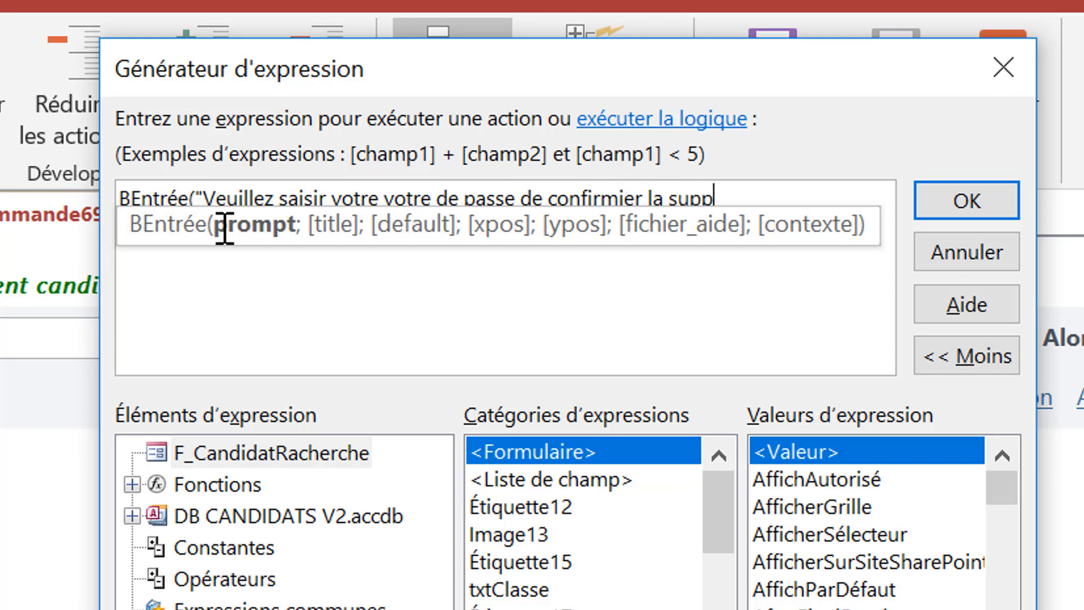
type("ression")
key("BackSpace")
key("BackSpace")
key("BackSpace")
key("BackSpace")
key("BackSpace")
key("BackSpace")
key("BackSpace")
key("BackSpace")
type("resso")
key("BackSpace")
type("ion \";")
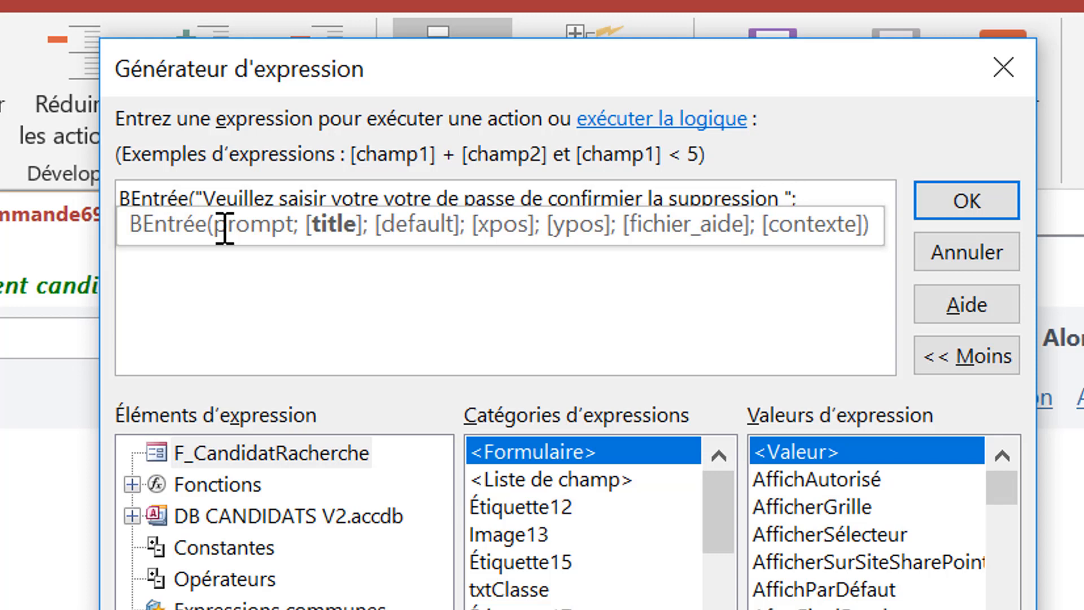
type("\"\")")
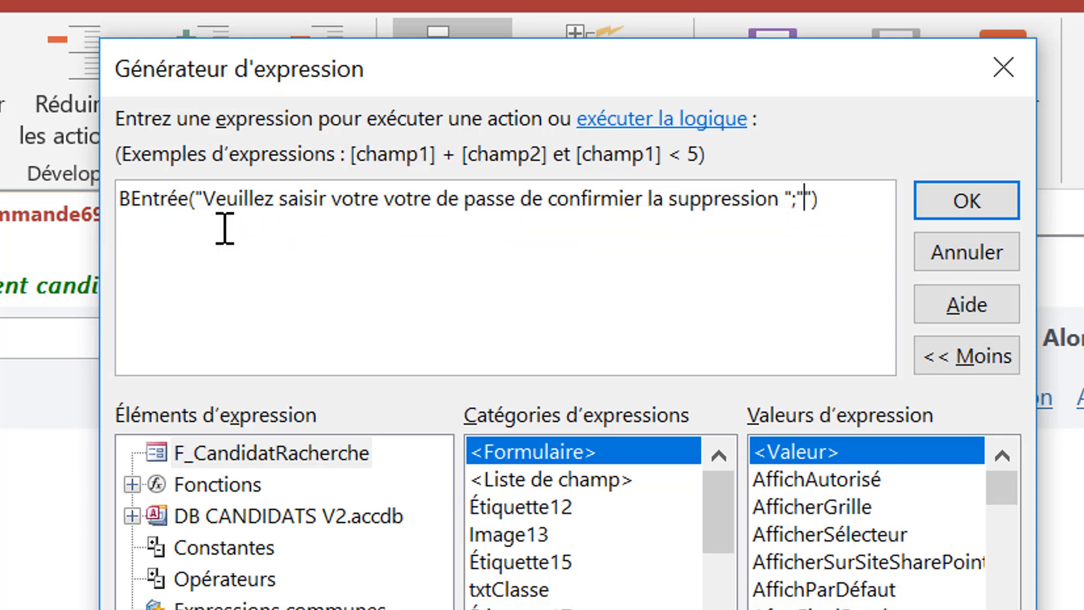
type("Mot ")
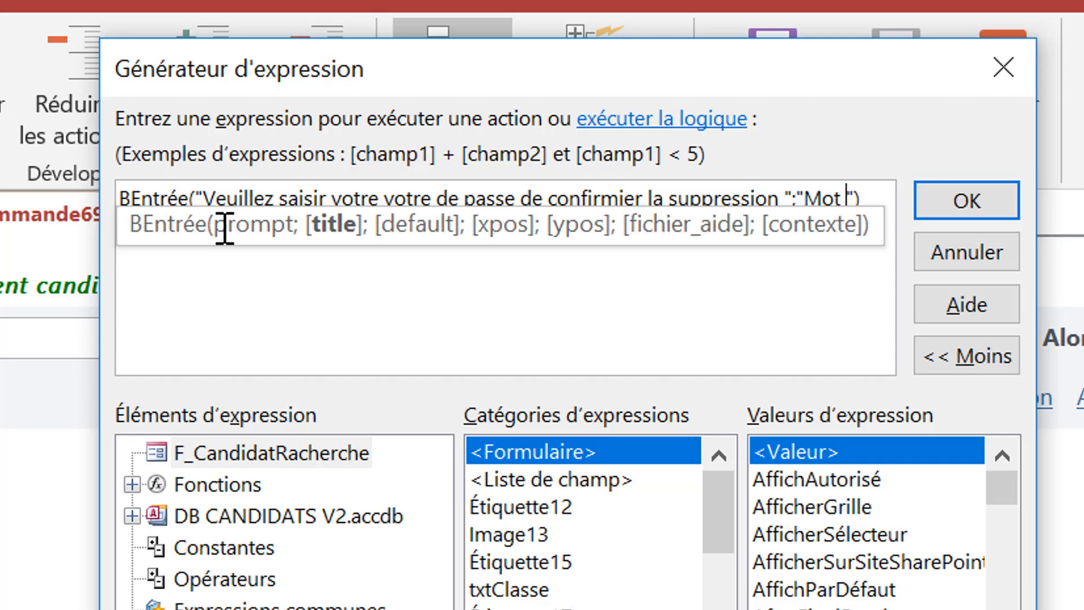
type("de passe")
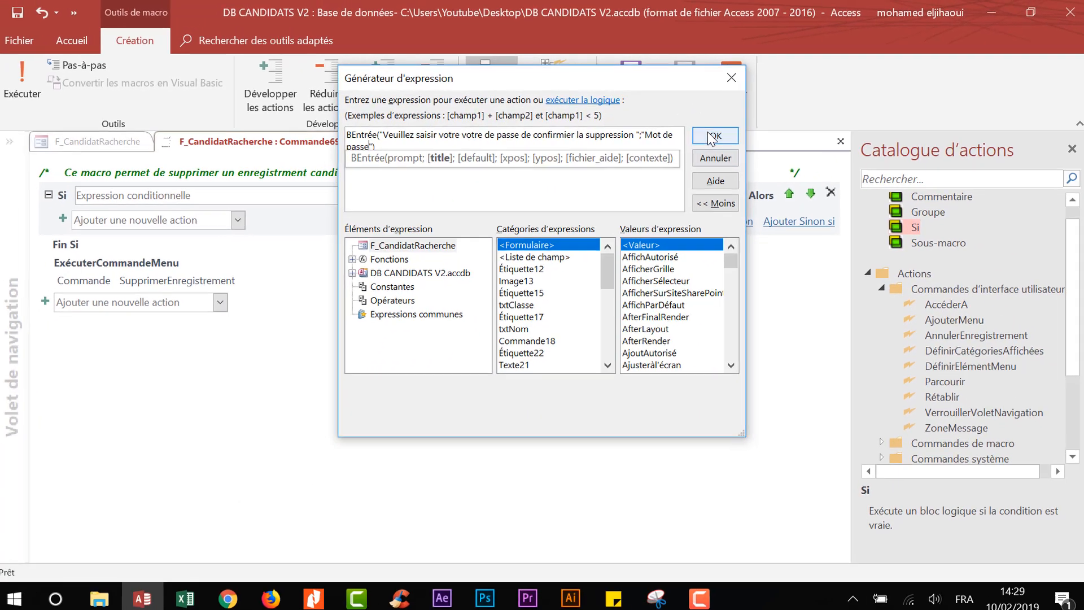
key("Return")
left_click(517, 193)
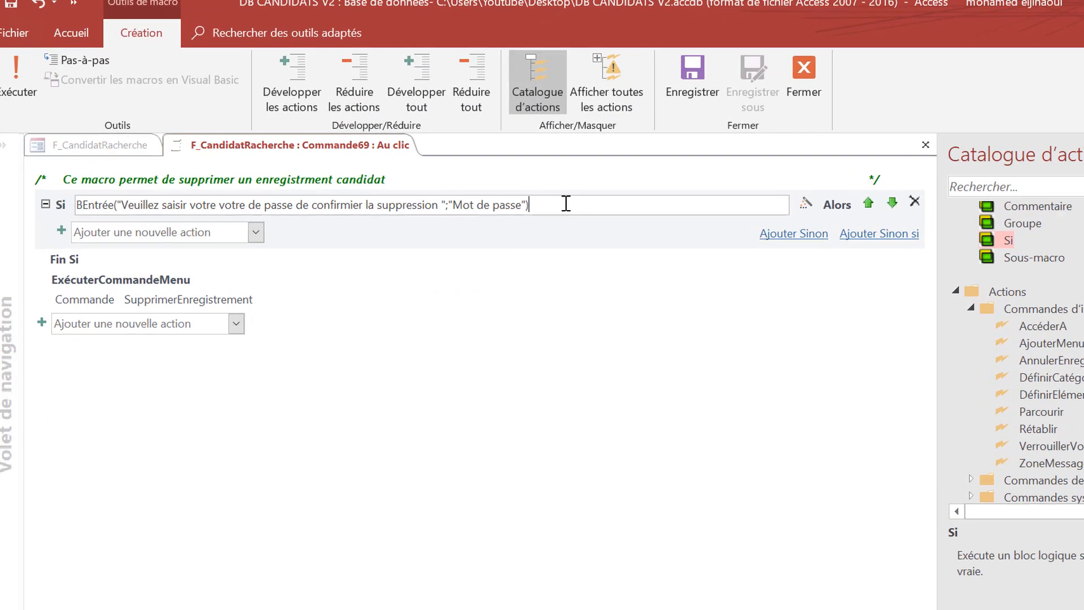
- Compare the BEntrée answer to a fixed password string and move the deletion action inside the Si block
type("=")
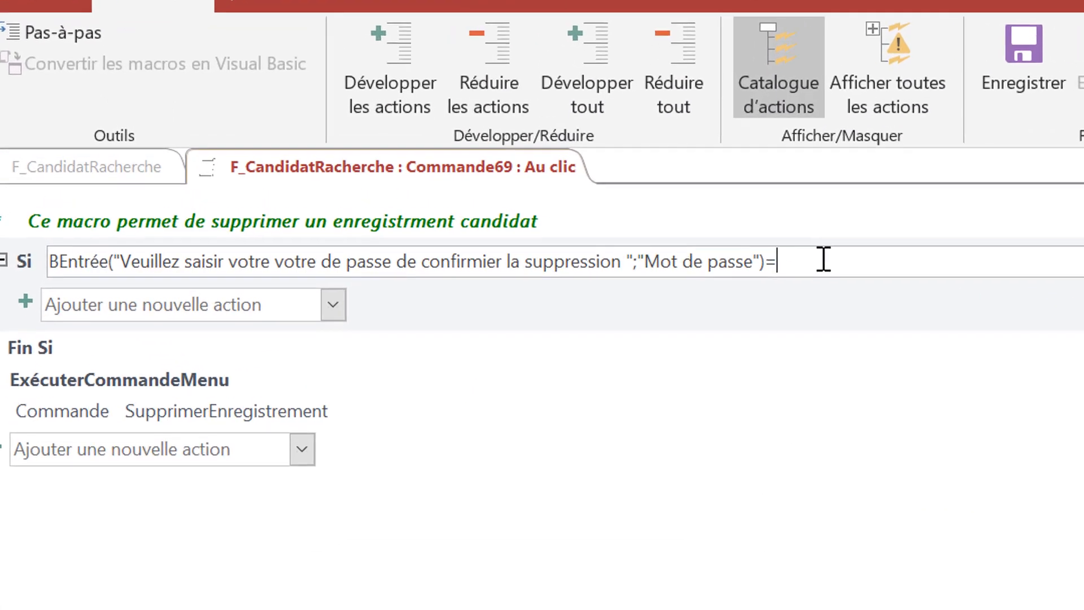
type("33")
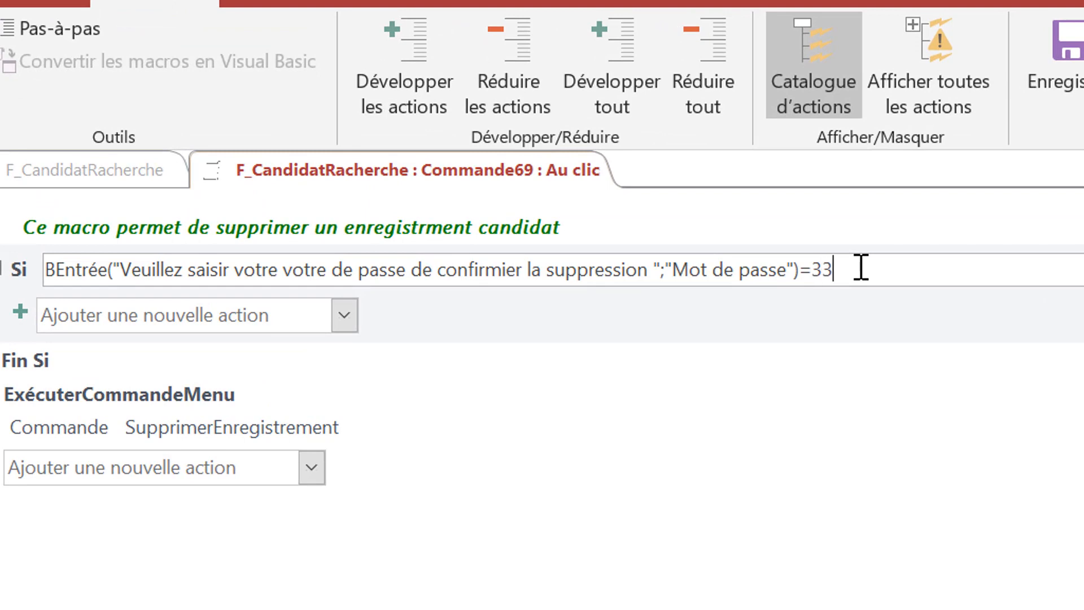
key("BackSpace")
key("BackSpace")
type("\"\"")
key("Left")
type("1234@")
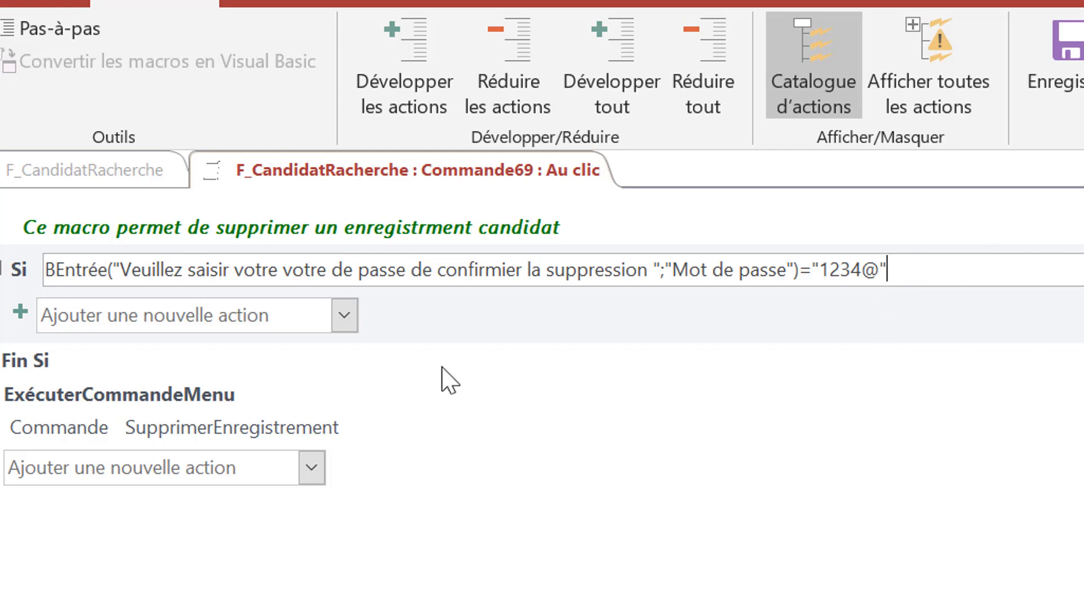
left_click(183, 418)
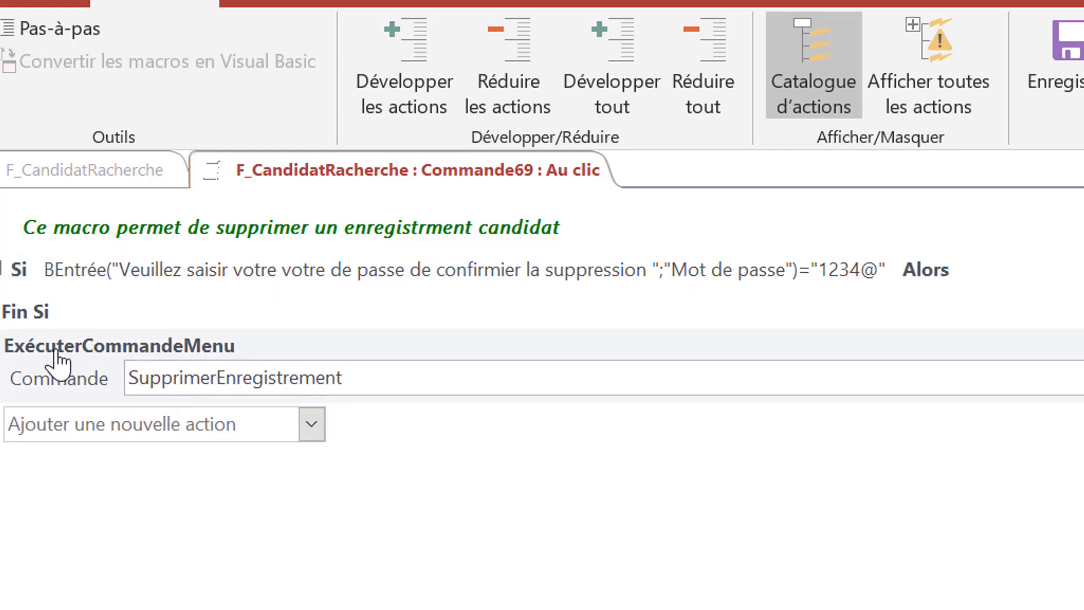
left_click_drag(56, 342, 61, 267)
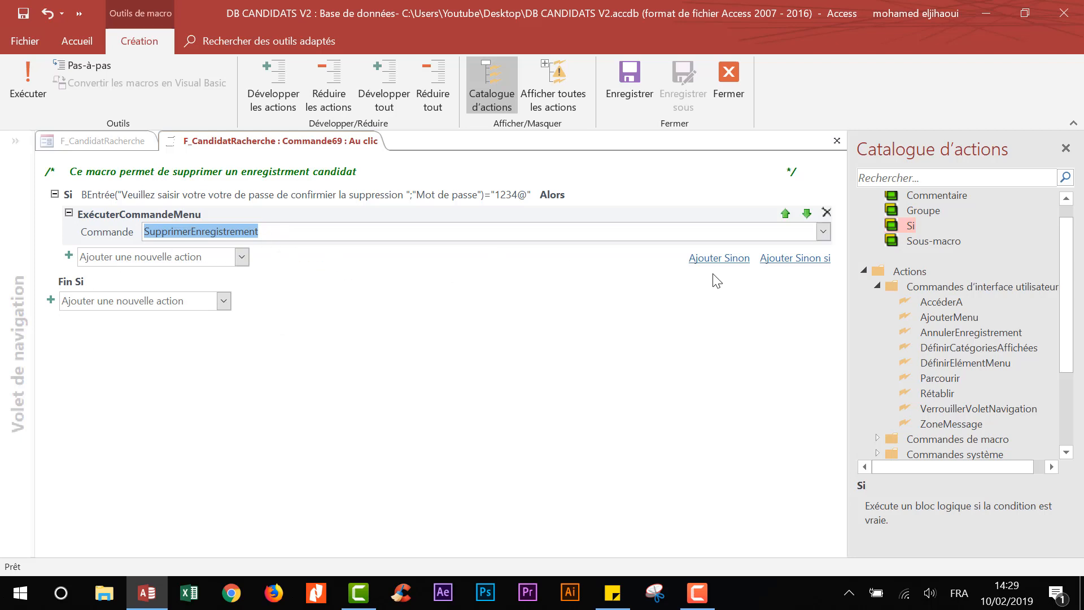
- Add a Sinon branch with a ZoneMessage saying 'le mot de passe est incorrect'
left_click(720, 259)
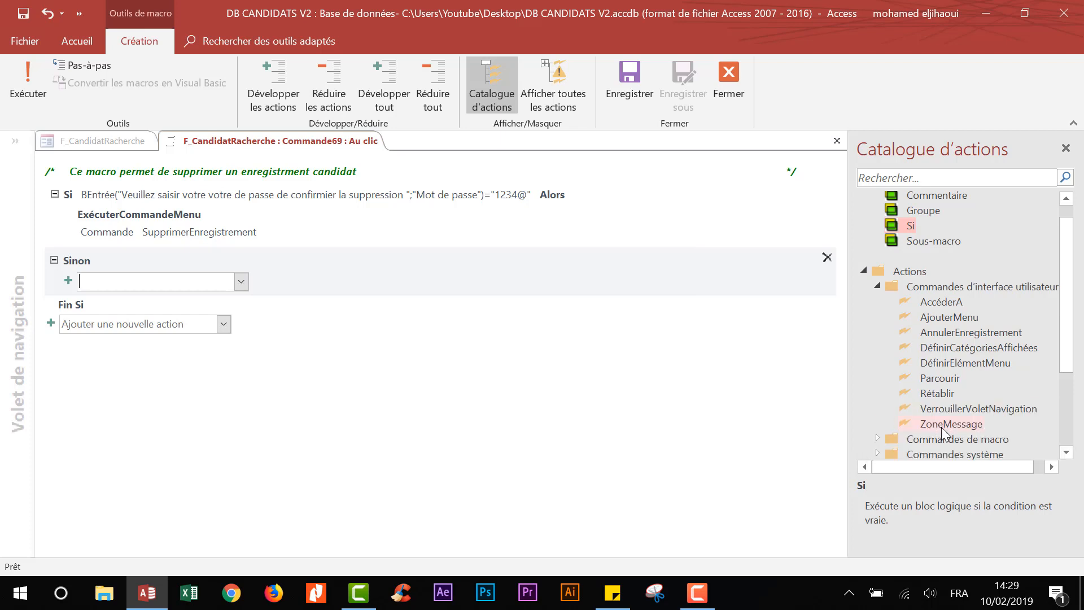
left_click_drag(943, 425, 109, 289)
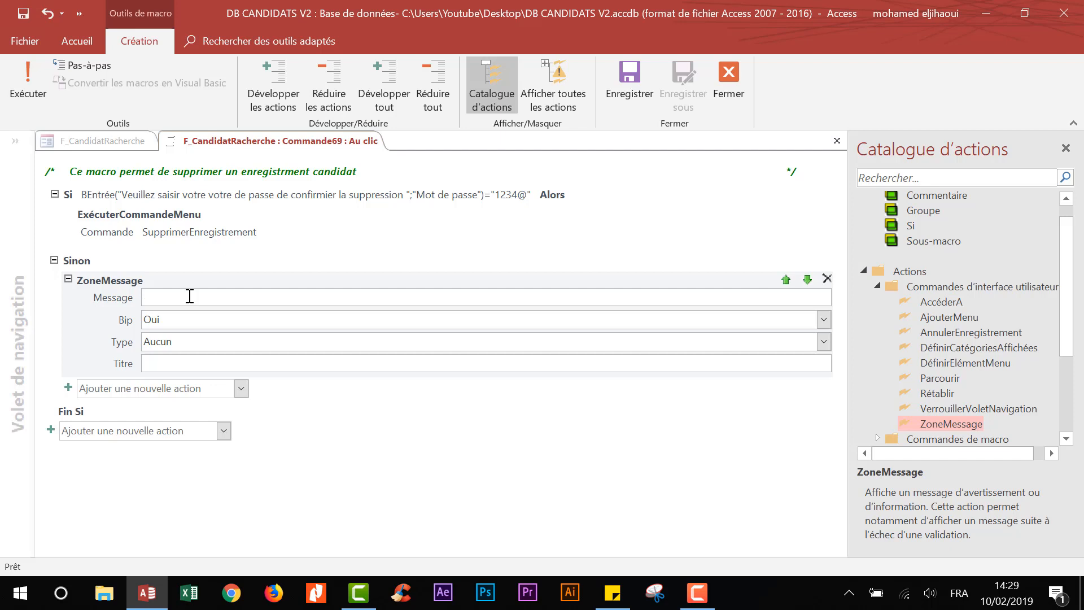
key("alt+shift")
type("ملم")
key("BackSpace")
key("BackSpace")
key("BackSpace")
key("BackSpace")
key("alt+shift")
type("le")
key("BackSpace")
key("BackSpace")
key("BackSpace")
key("BackSpace")
key("BackSpace")
type("passe est incorrect")
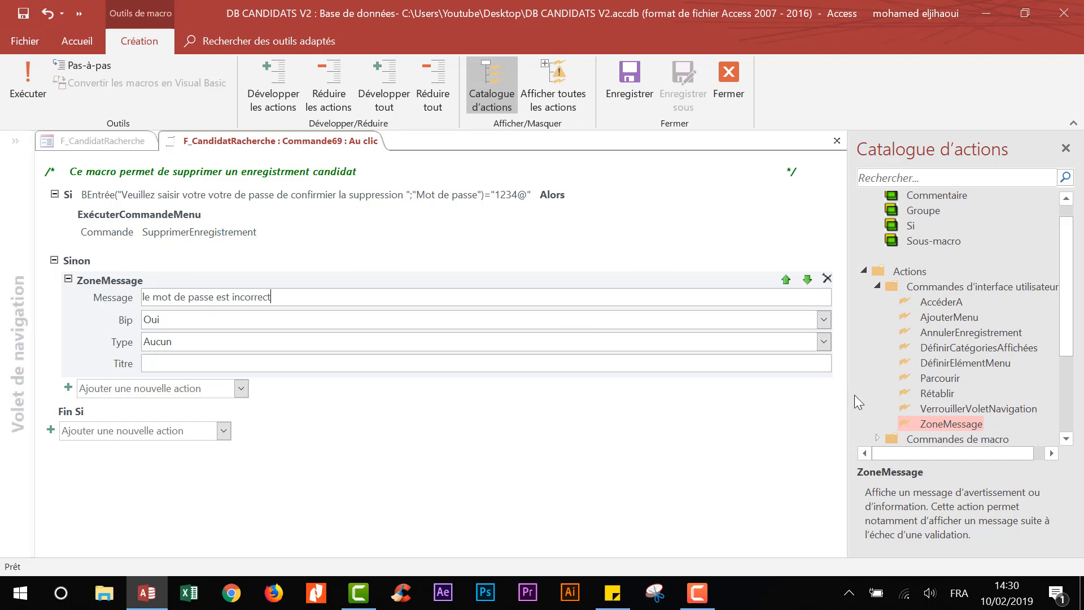
- Set the message box type to Stop and its title to 'Erreur mot de passe'
left_click(824, 342)
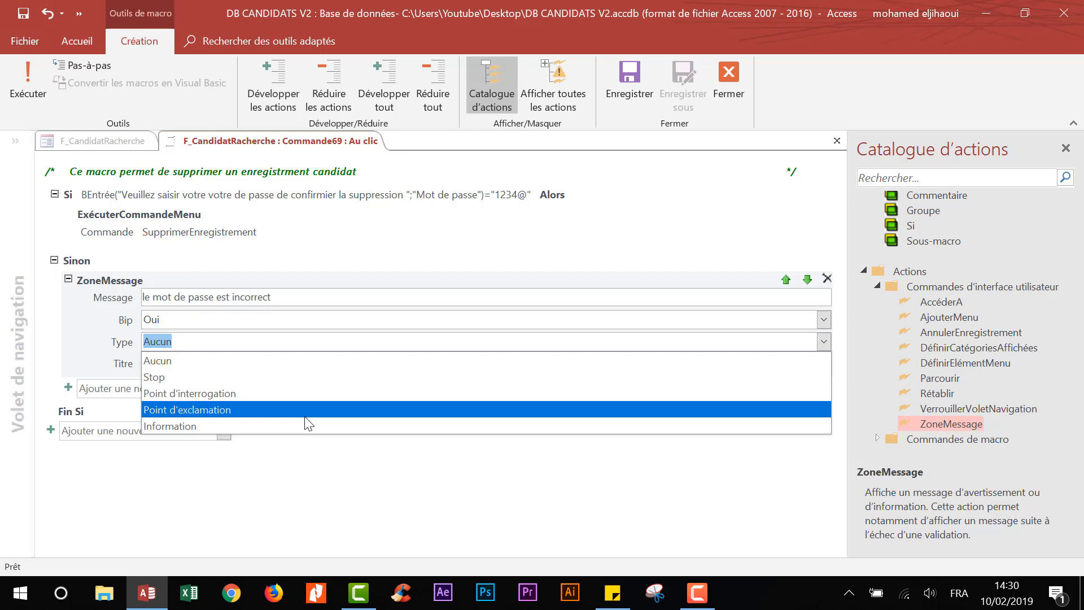
left_click(297, 378)
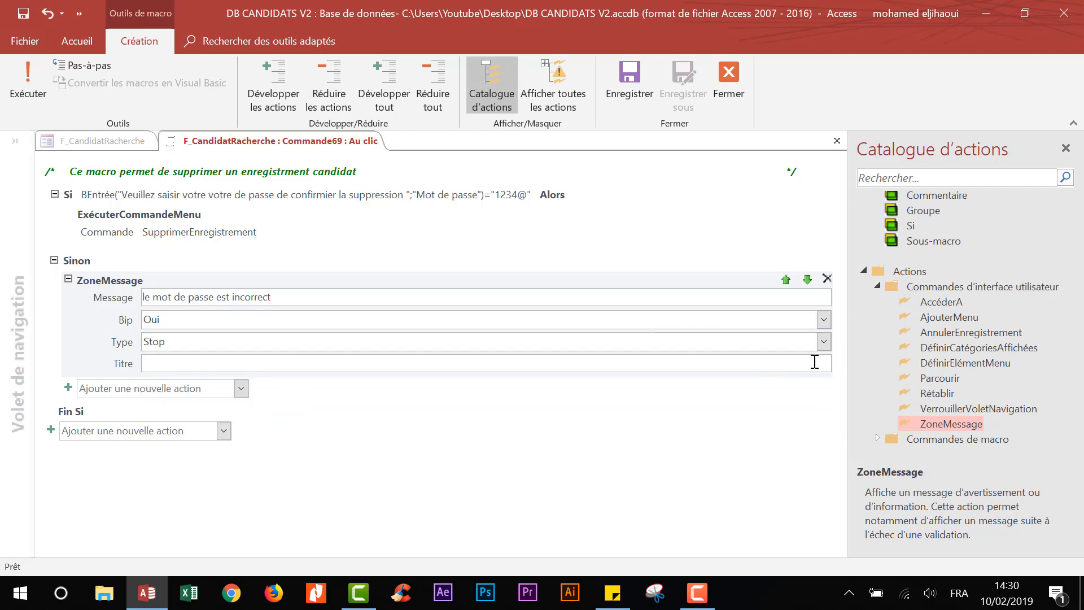
left_click(811, 364)
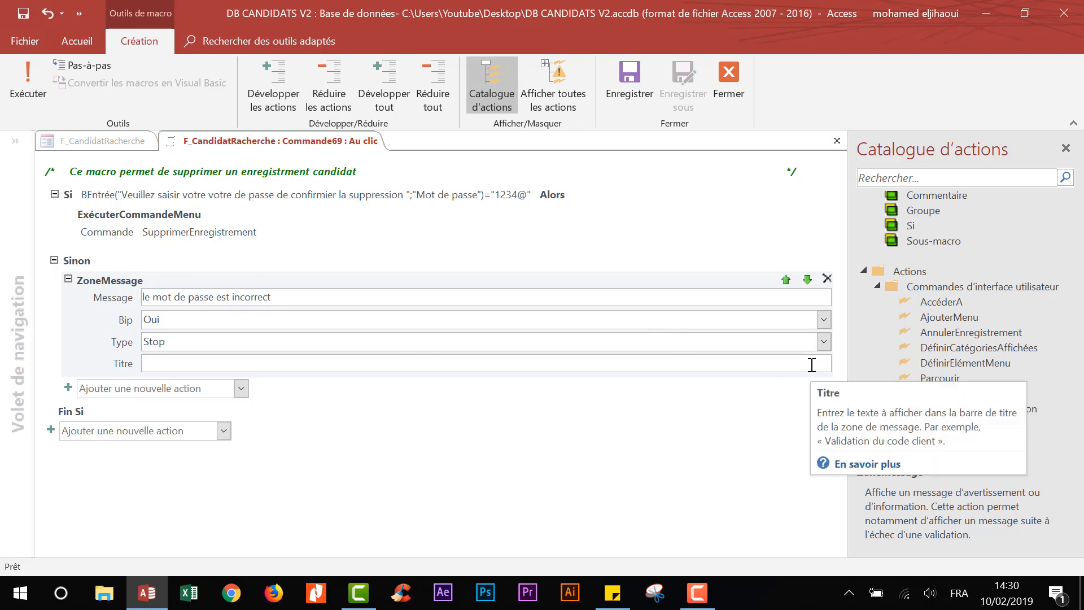
type("Erre")
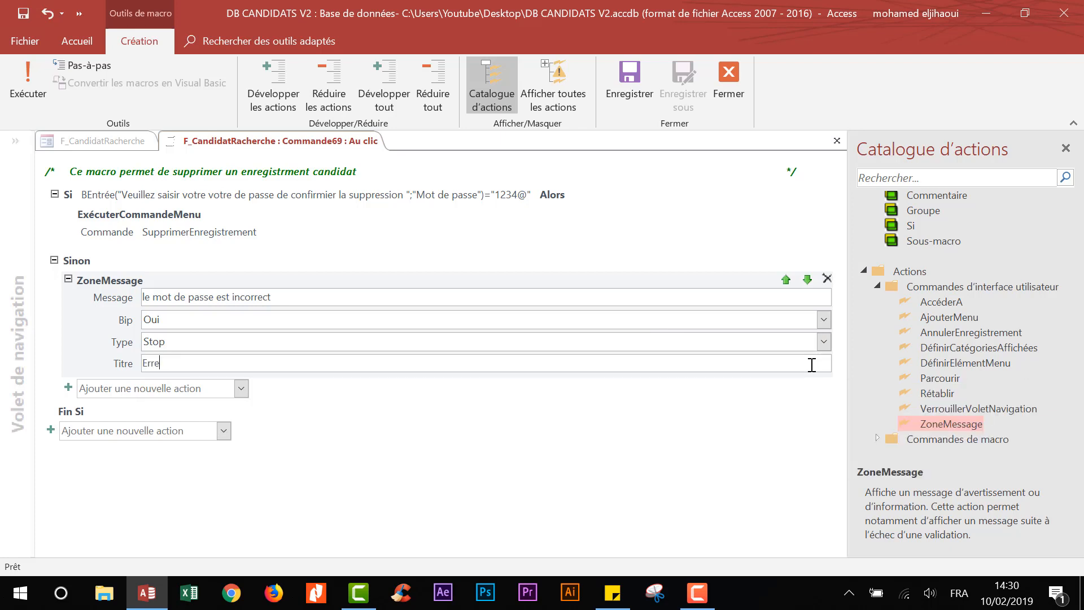
type("ur mot de passe")
left_click(418, 481)
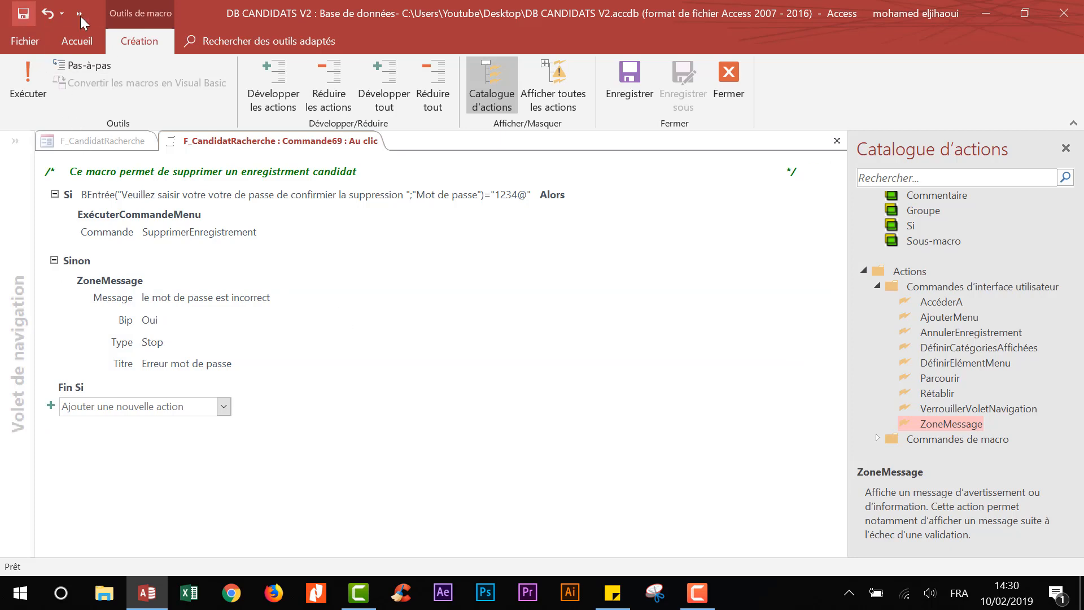
- In form view, attempt to delete candidate 29 with a wrong password and dismiss the error
left_click(741, 85)
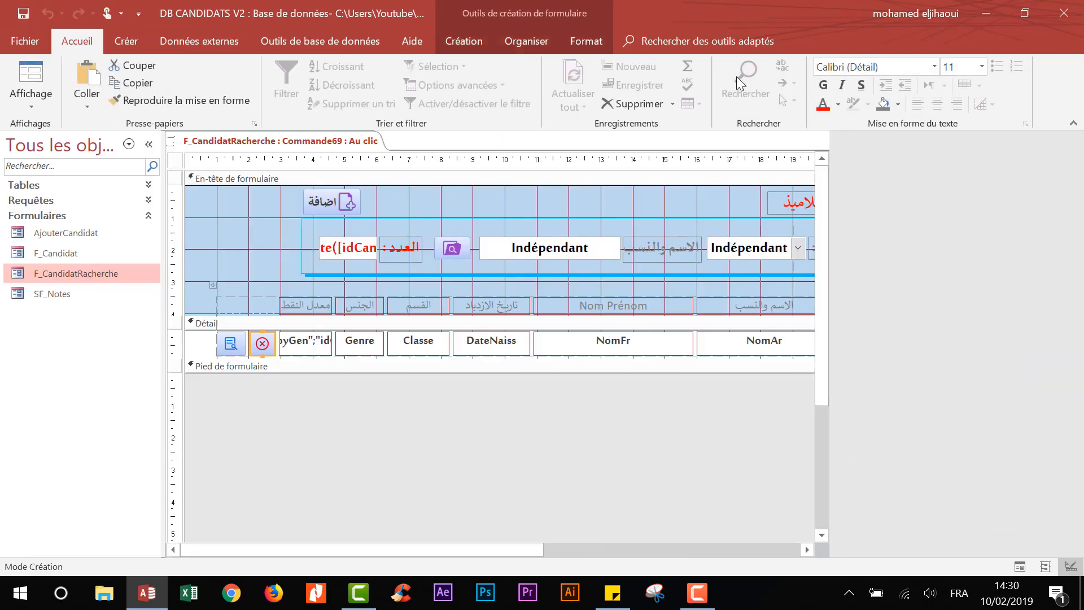
left_click(30, 77)
scroll(775, 487, "down", 1)
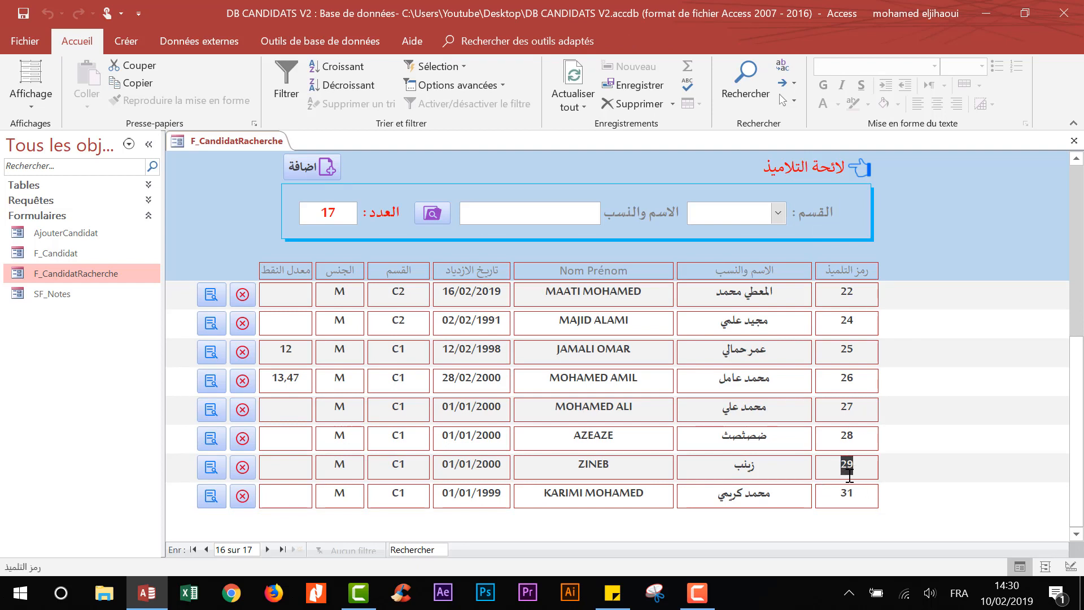
left_click(243, 467)
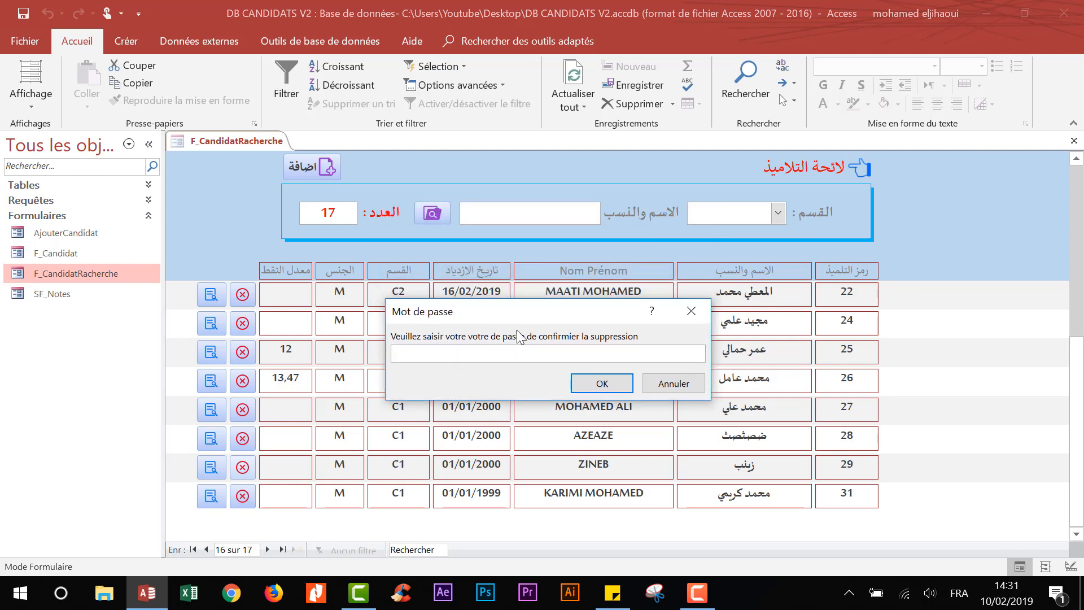
type("aezeae")
left_click(607, 384)
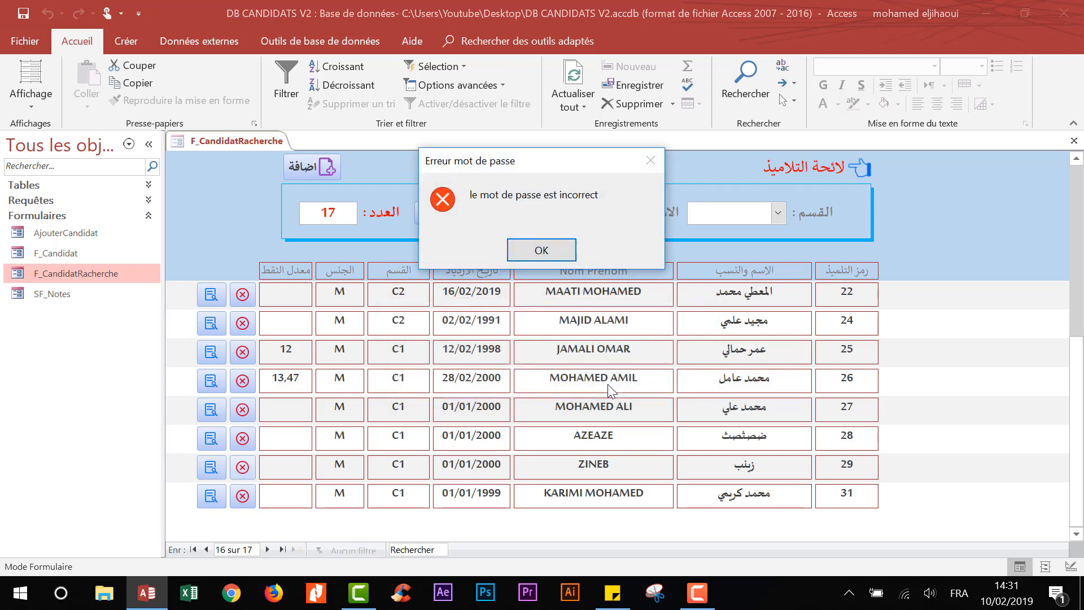
left_click(543, 250)
- Delete candidate 29 by entering the correct password, leaving 16 candidates
left_click(243, 467)
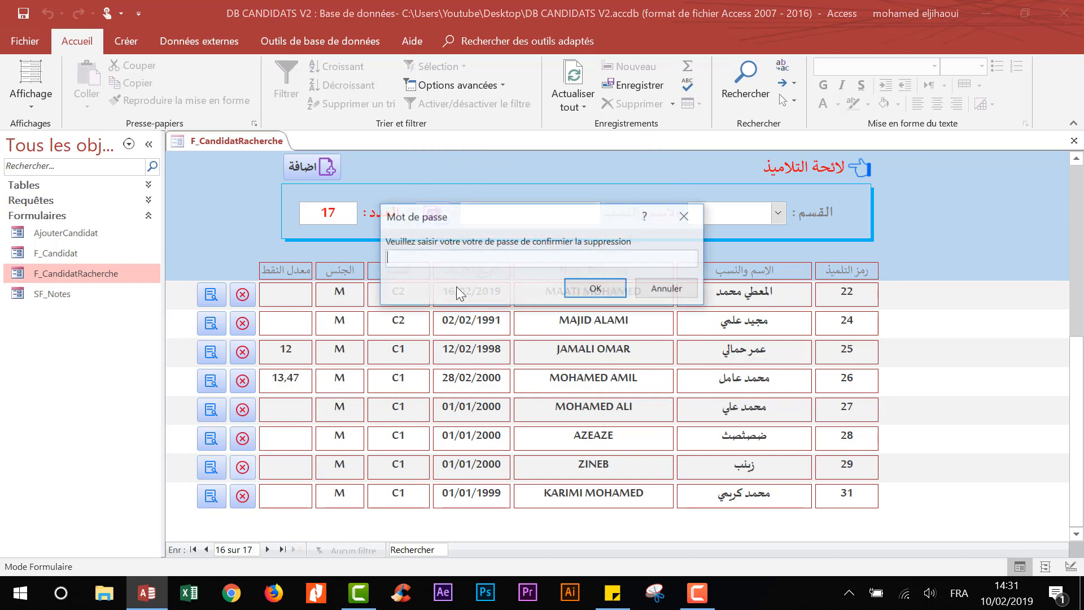
type("1")
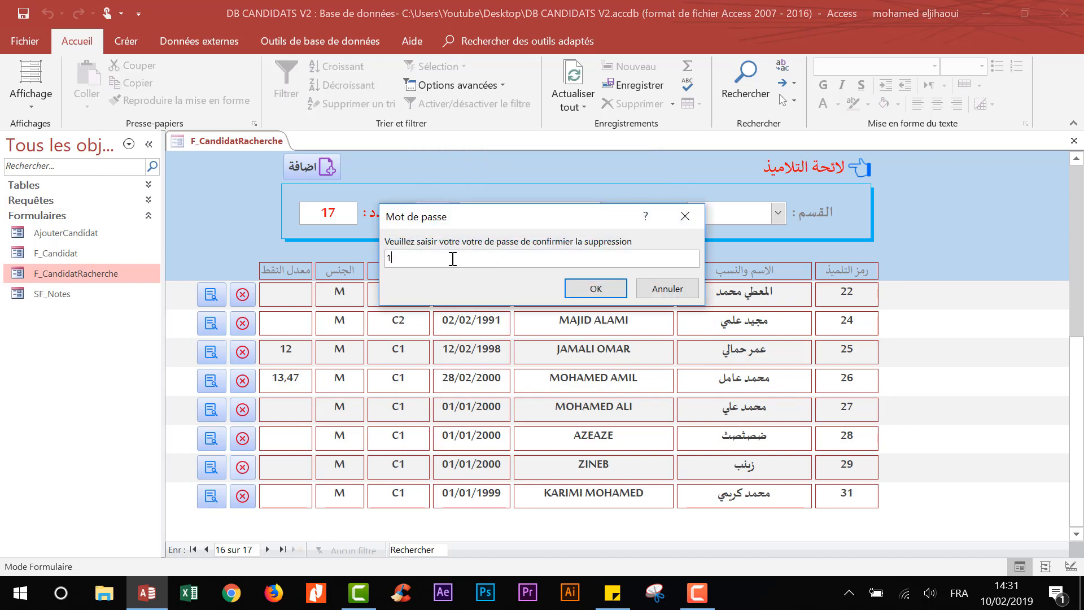
type("234@")
left_click(597, 286)
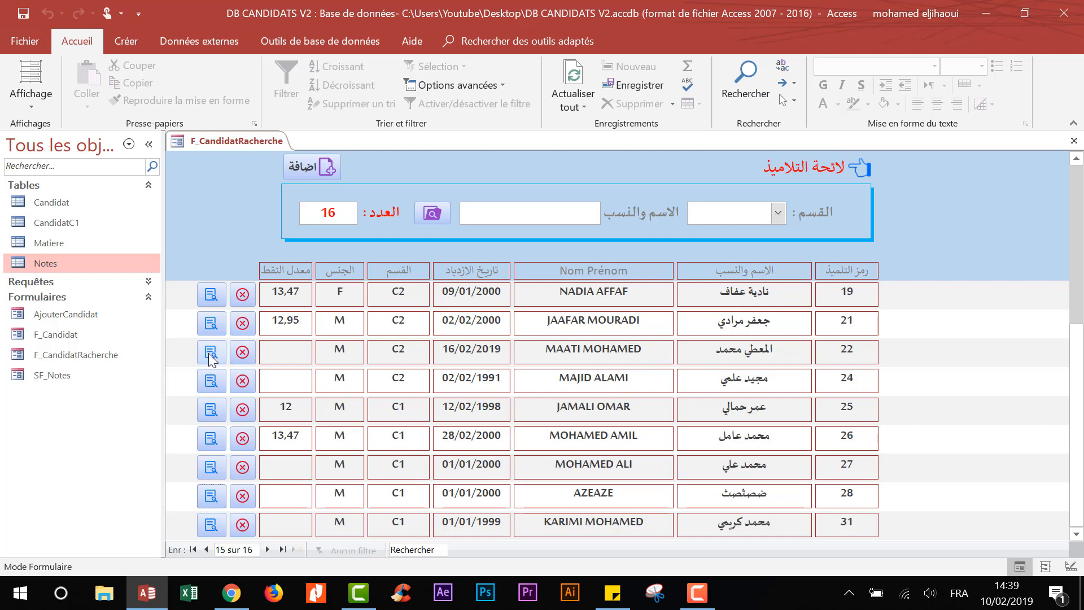
- Open candidate 22's grades popup, try a grade of 14 in Arabic, then undo after the idCandidat error
left_click(211, 355)
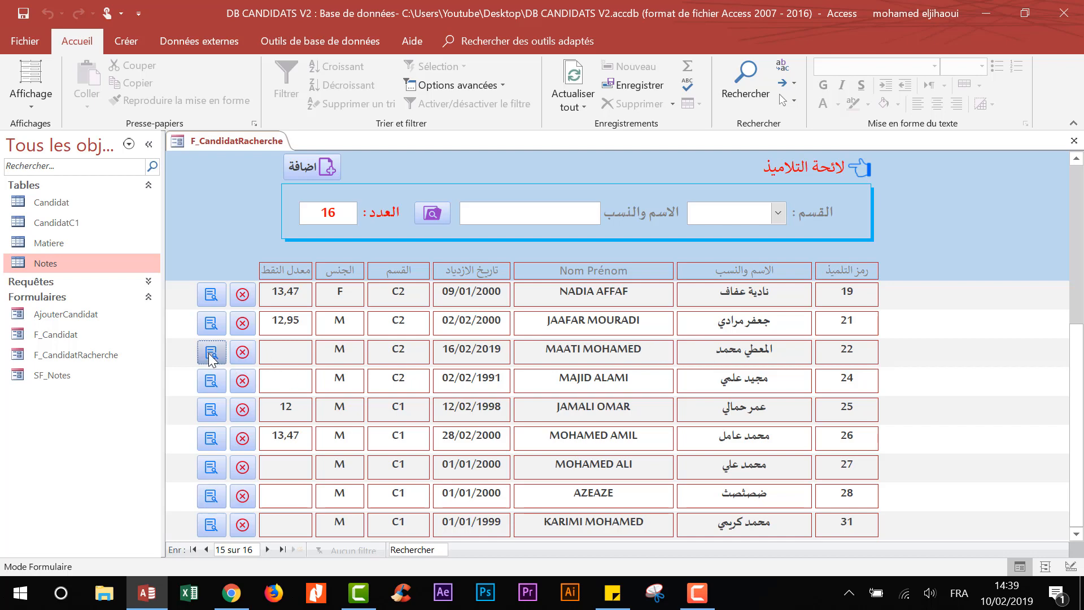
left_click_drag(512, 57, 495, 135)
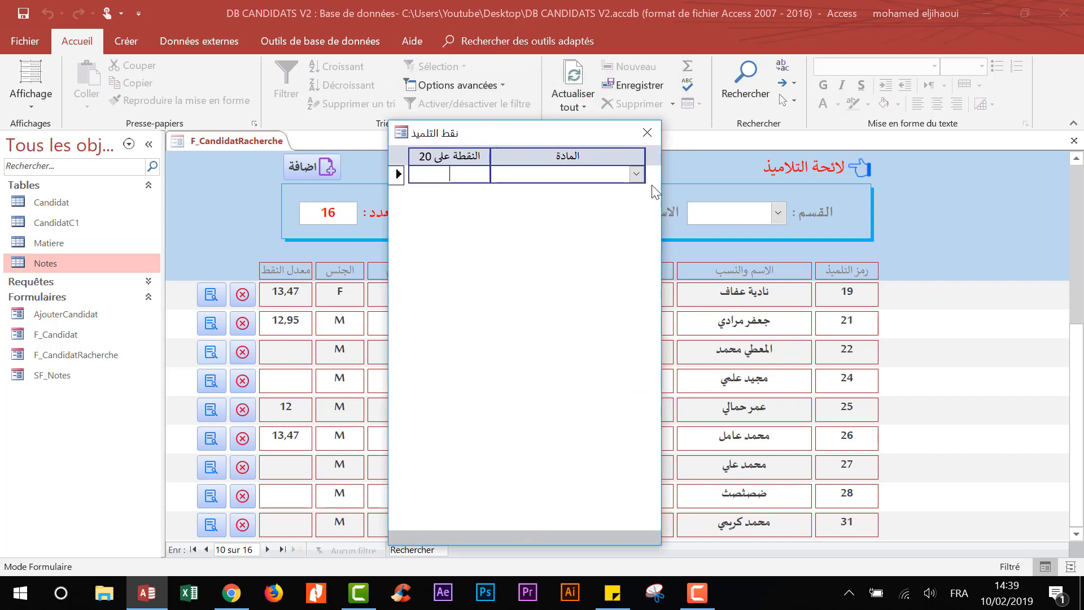
type("12")
left_click(635, 174)
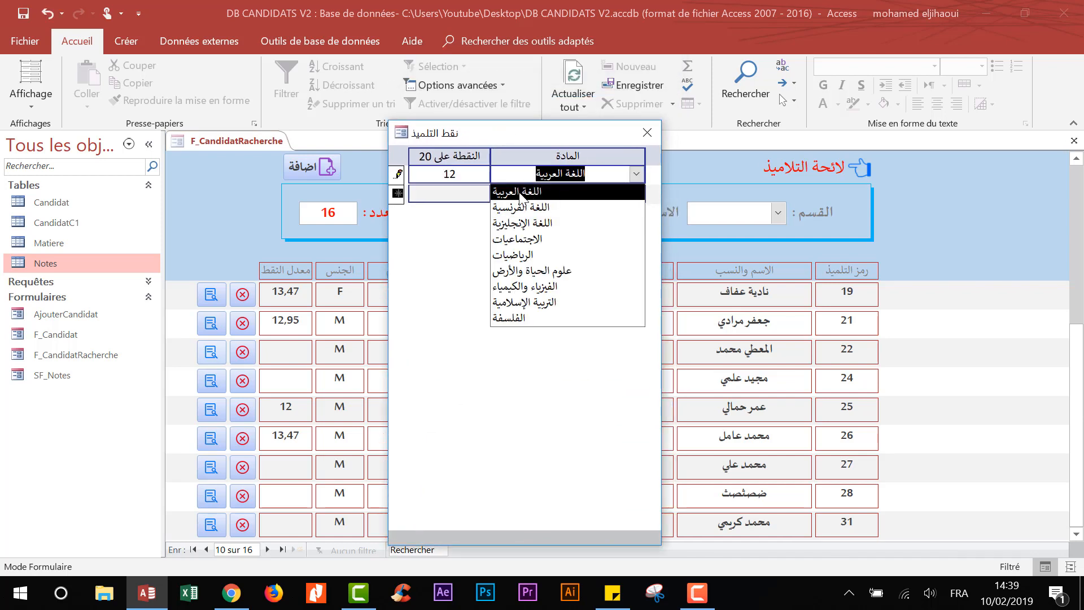
left_click(519, 193)
left_click_drag(456, 176, 408, 176)
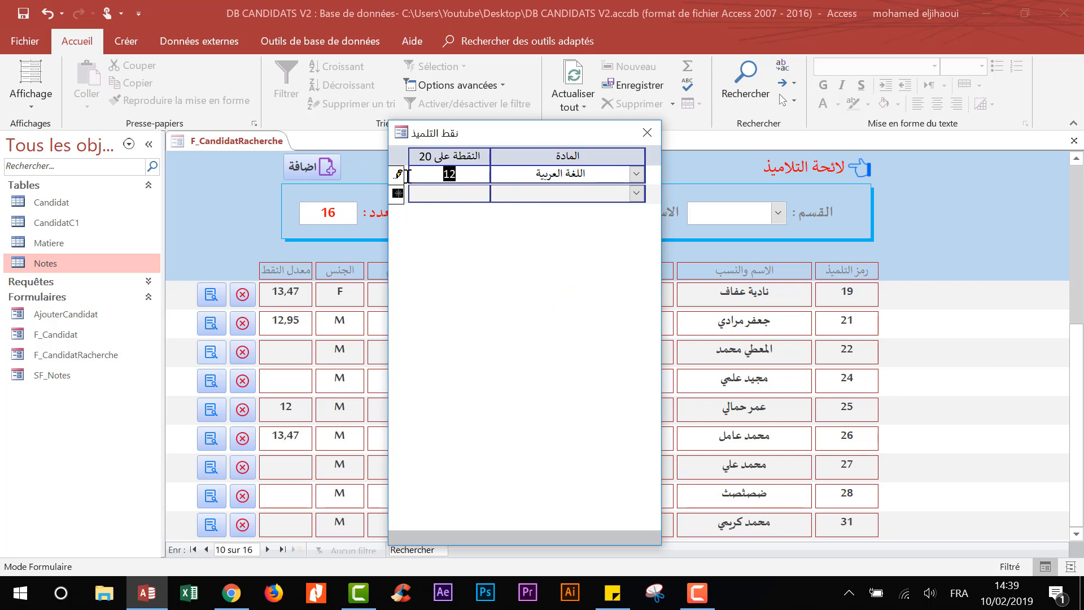
type("1")
type("4")
left_click(468, 195)
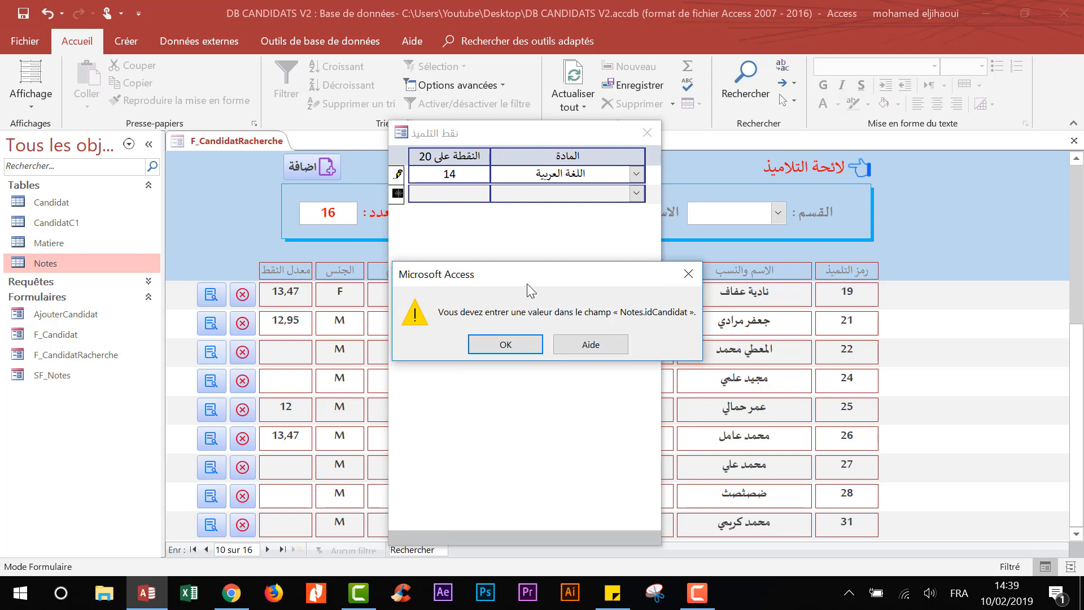
left_click_drag(527, 284, 502, 253)
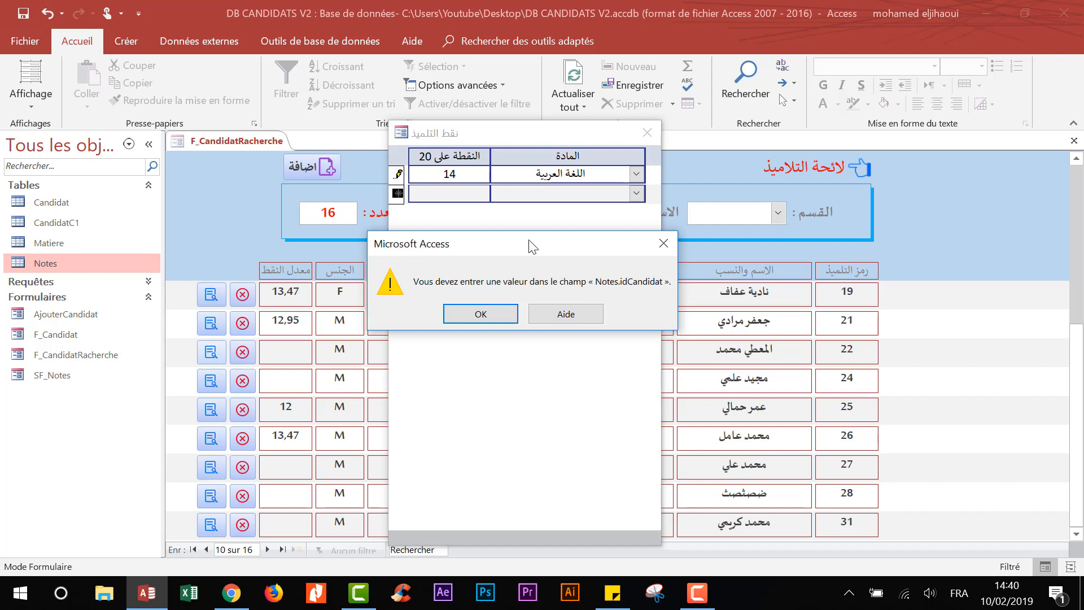
key("Escape")
key("Escape")
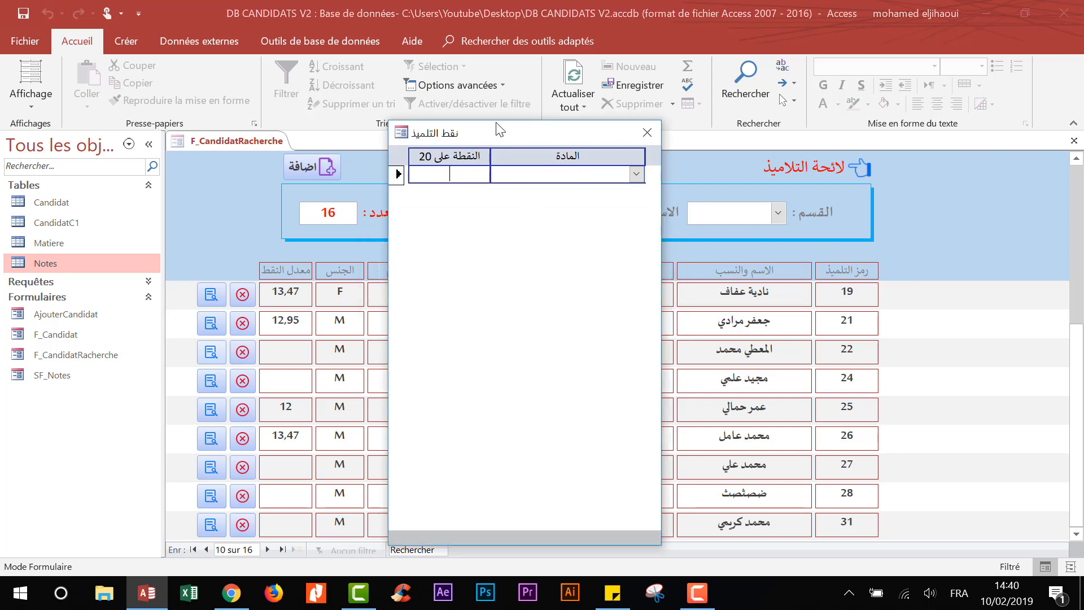
right_click(497, 123)
- Open SF_Notes in design view and check the Notes table's fields
left_click(452, 238)
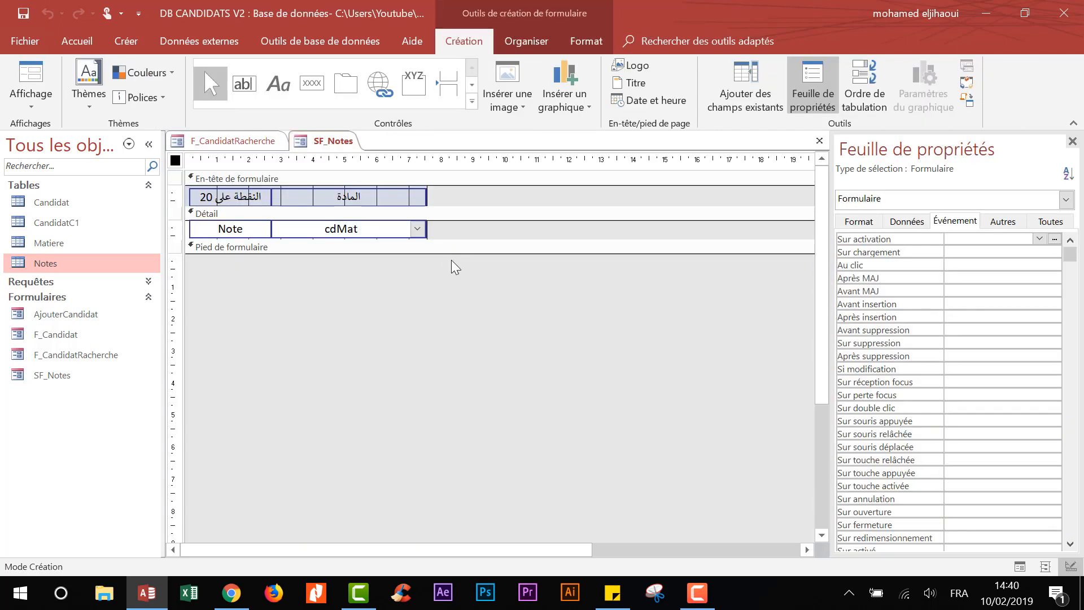
right_click(81, 269)
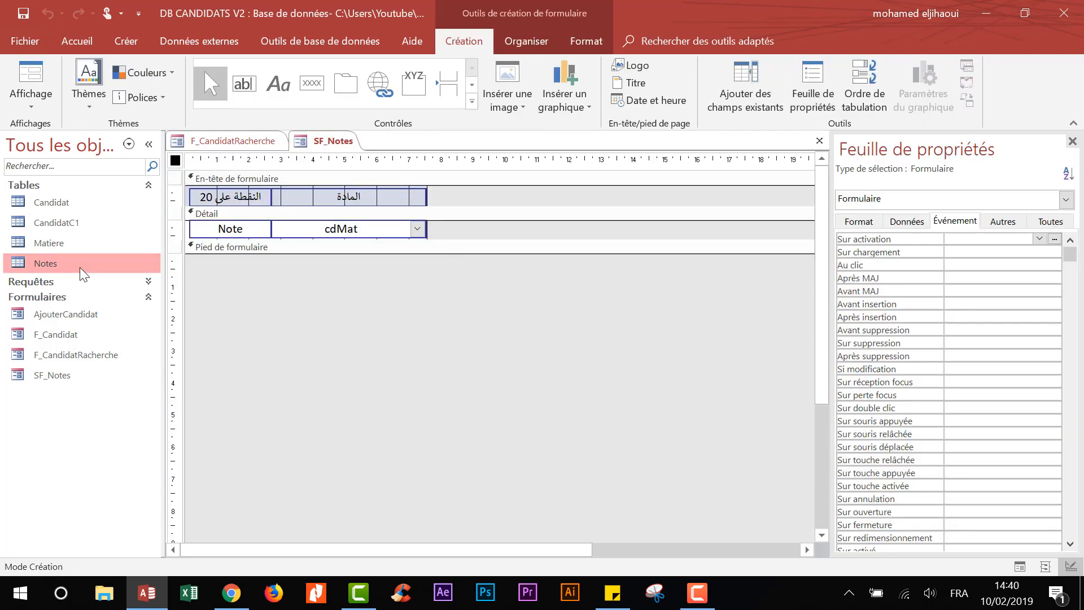
left_click(137, 299)
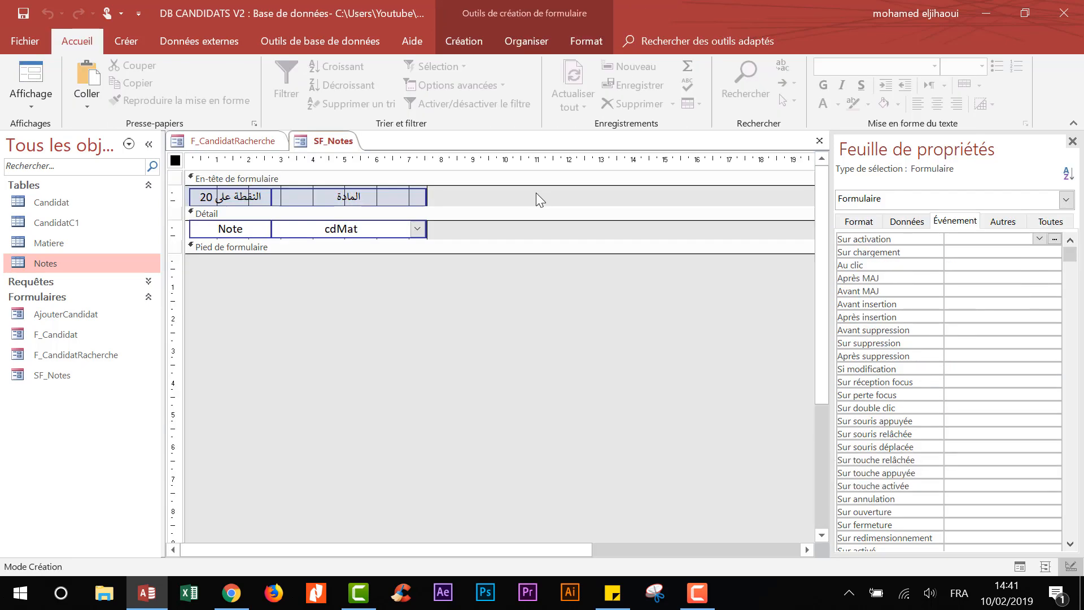
- Widen the idCandidat column beside the المادة subject column in SF_Notes
left_click_drag(458, 189, 424, 236)
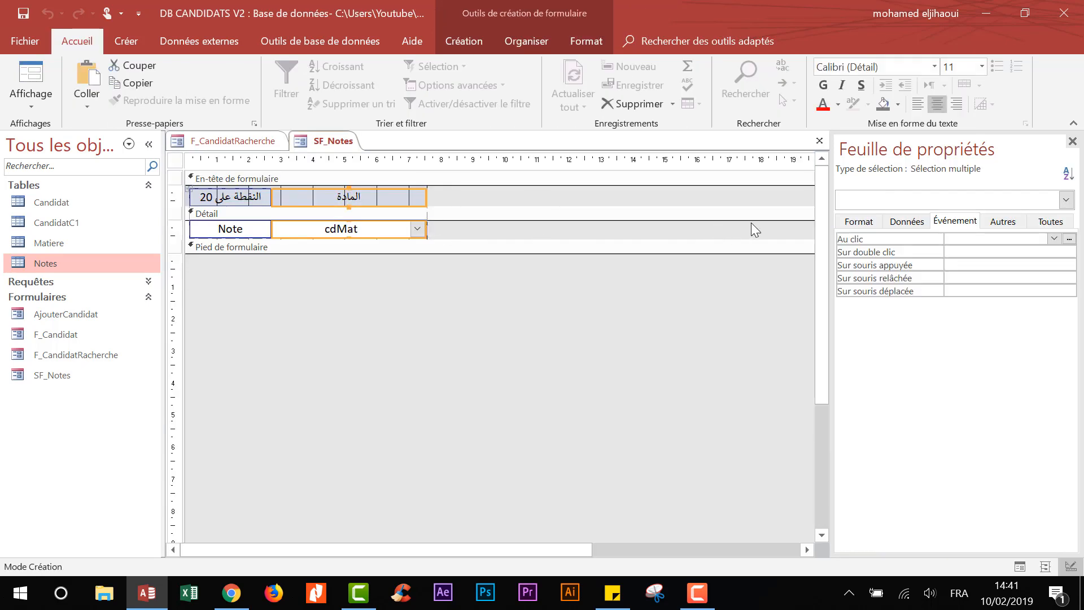
left_click(859, 221)
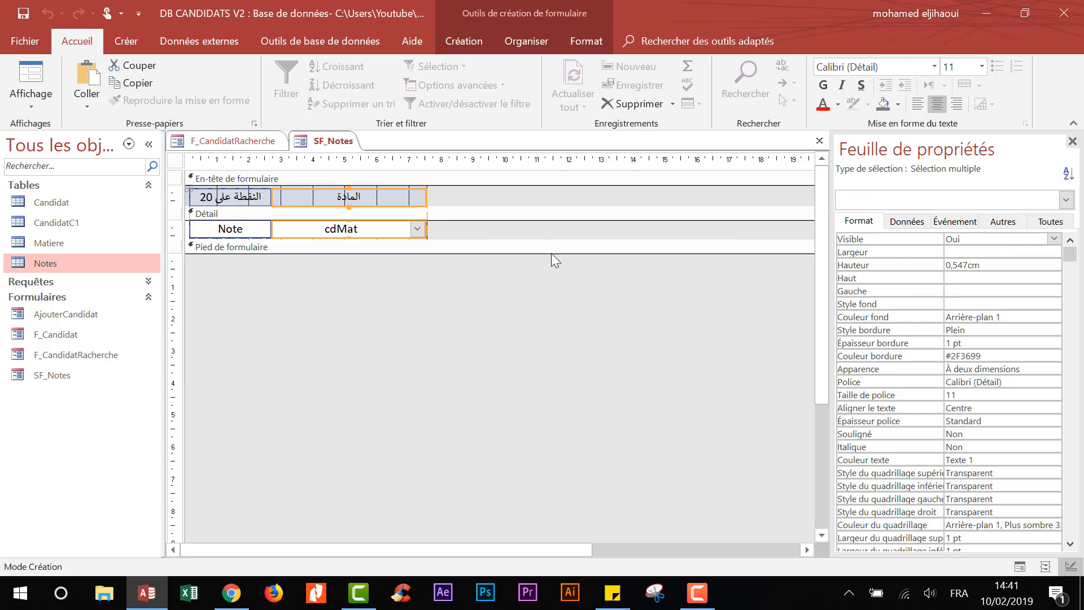
left_click(439, 202)
left_click_drag(438, 216, 426, 233)
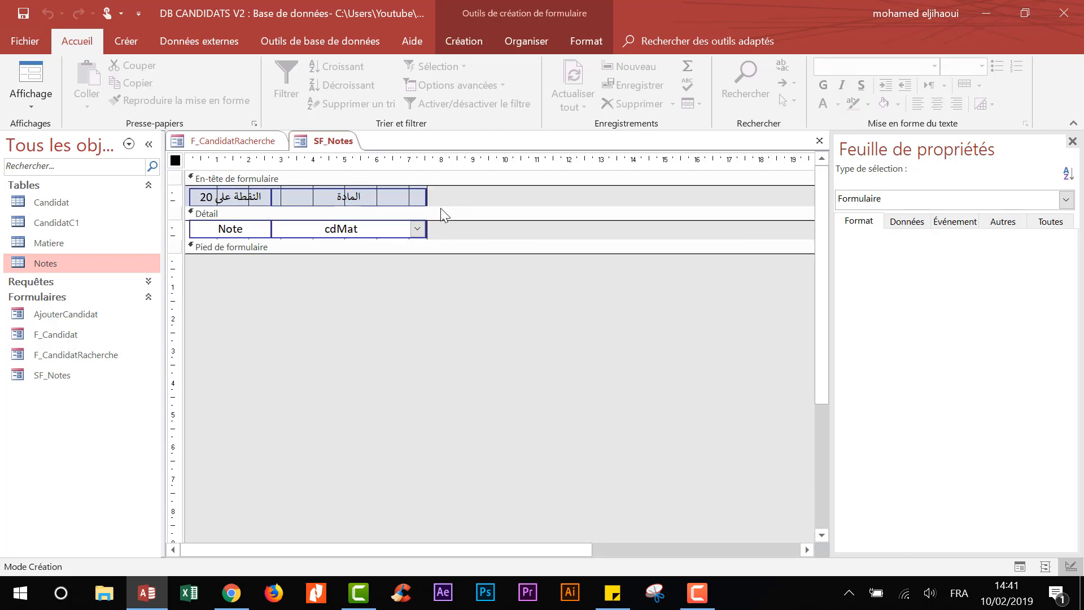
left_click(427, 196)
left_click_drag(450, 199, 374, 225)
left_click_drag(427, 196, 553, 205)
left_click(455, 274)
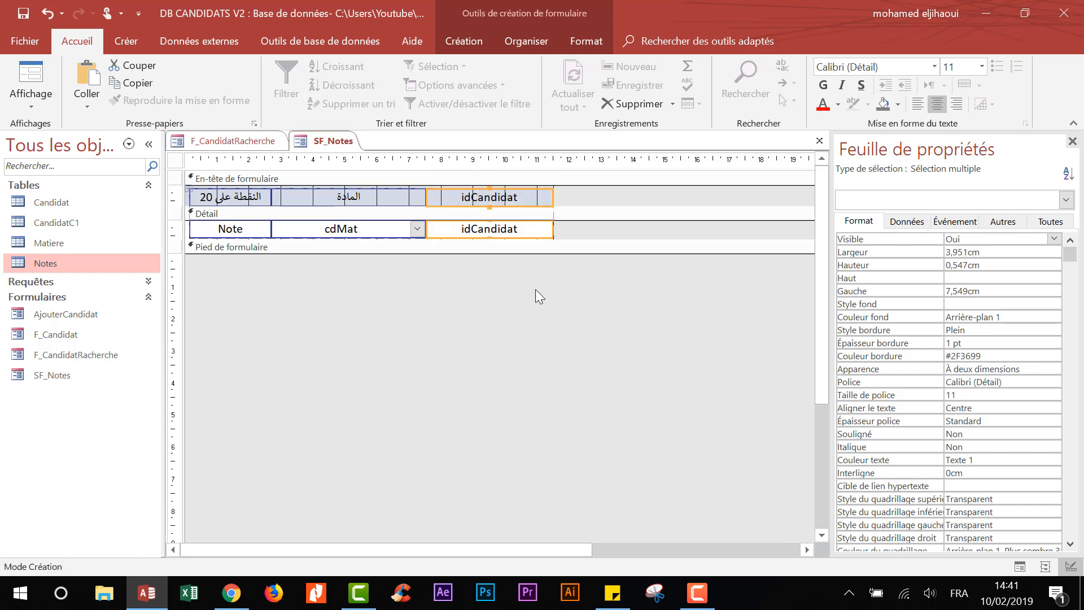
left_click(535, 289)
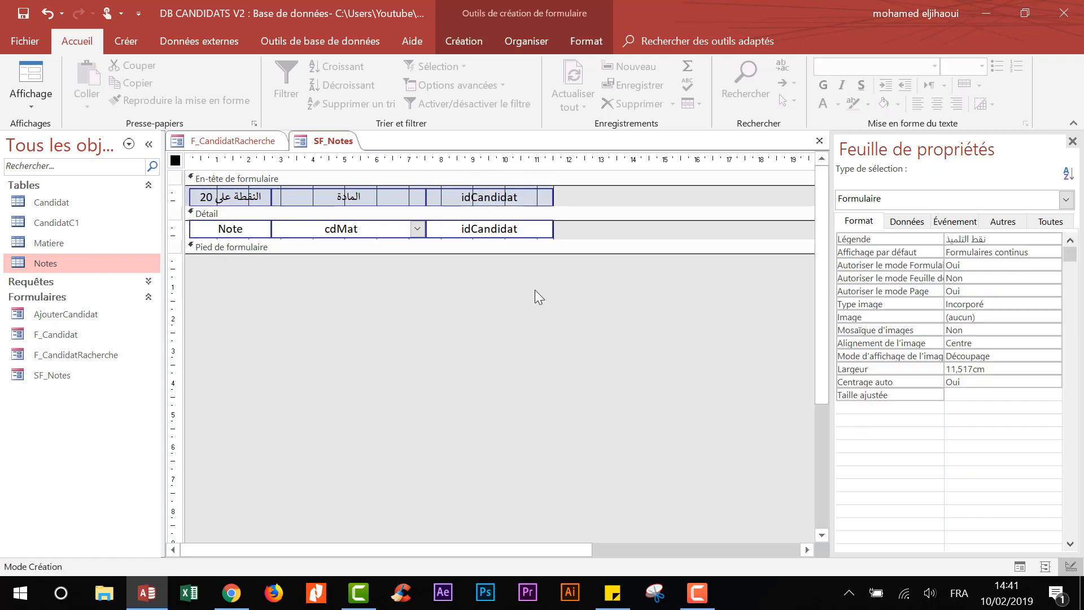
- Close the SF_Notes design and save the changes
right_click(342, 145)
left_click(373, 166)
left_click(463, 341)
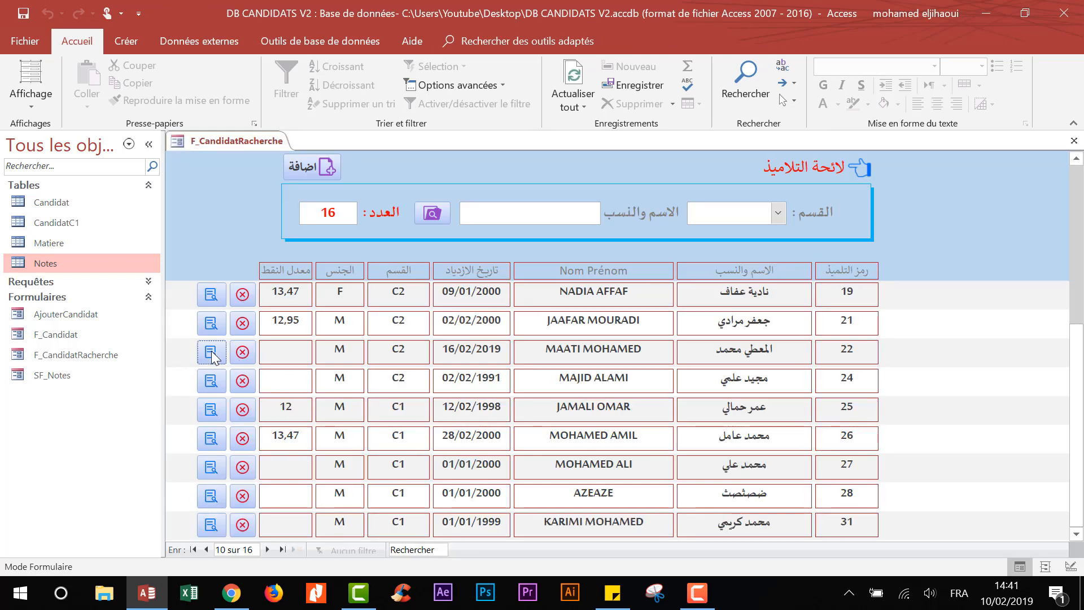
- Enter a trial grade of 14 in اللغة العربية and dismiss the required idCandidat error
left_click(212, 352)
left_click(590, 100)
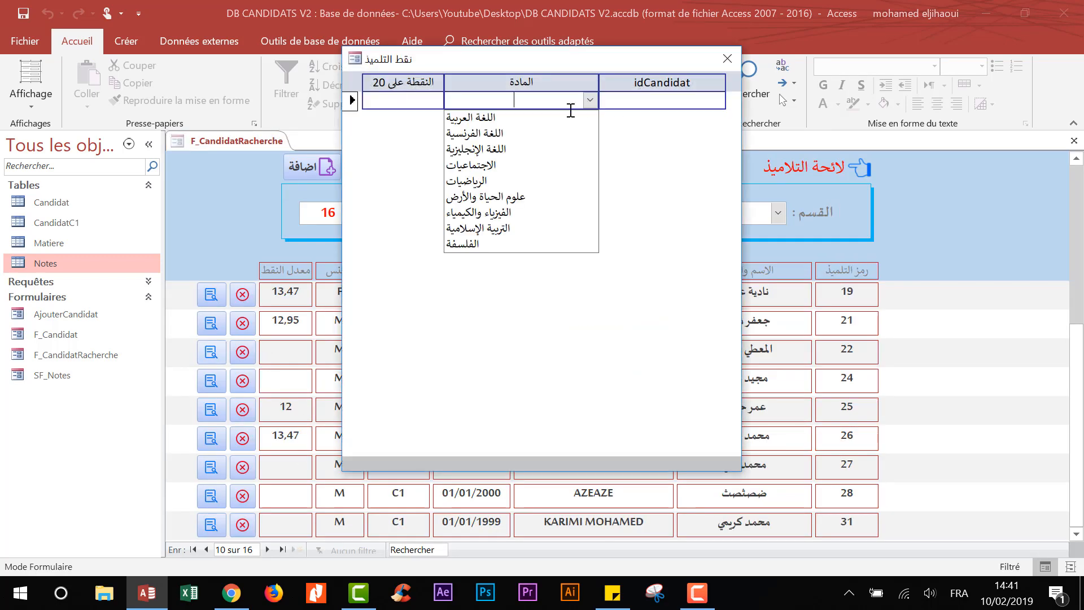
left_click(520, 123)
left_click(414, 102)
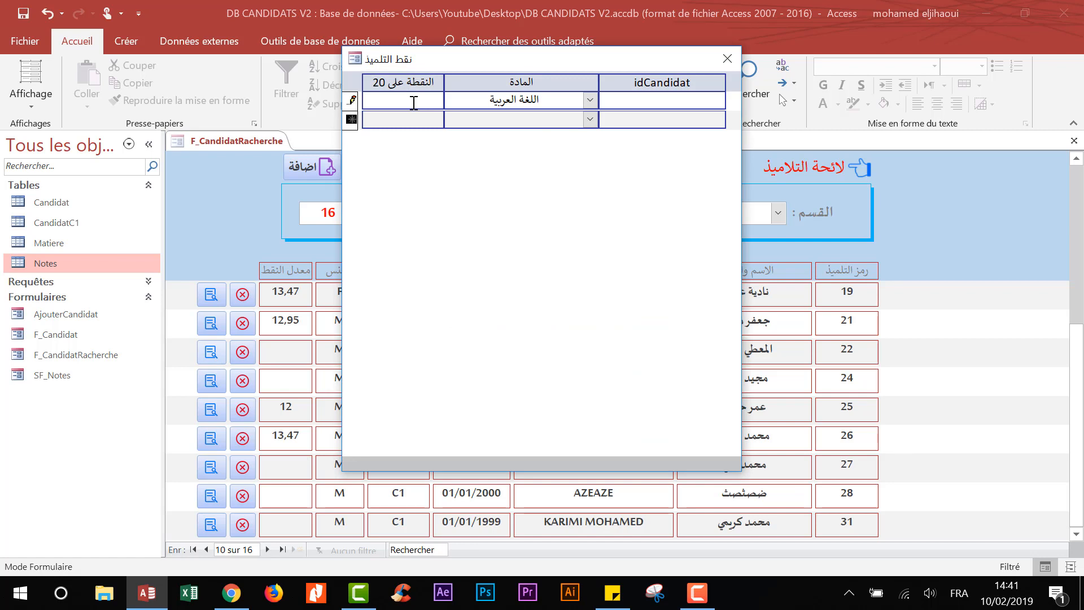
type("14")
left_click(504, 118)
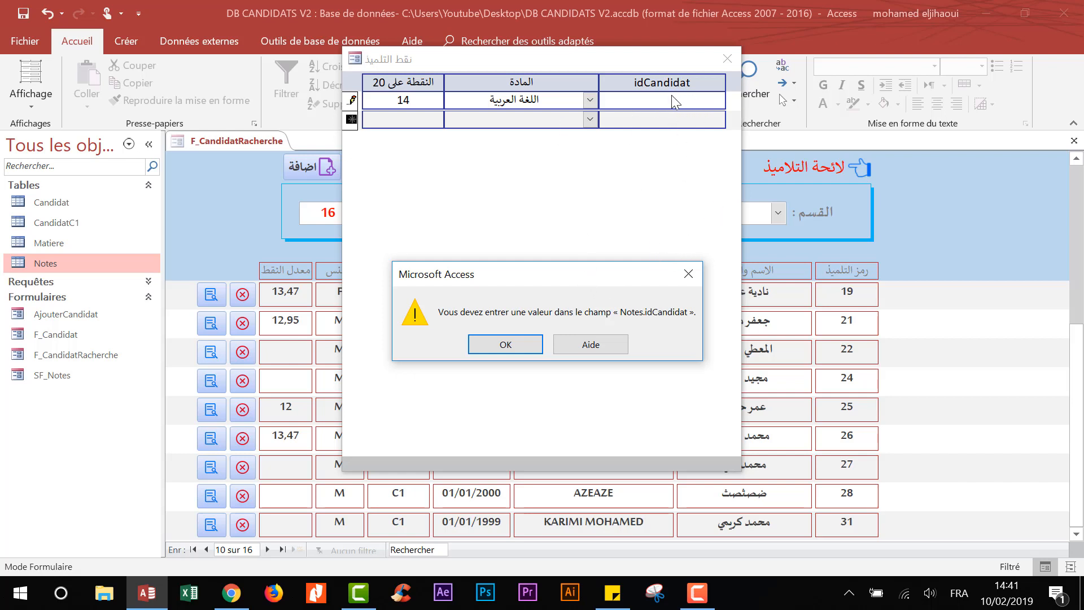
left_click(689, 275)
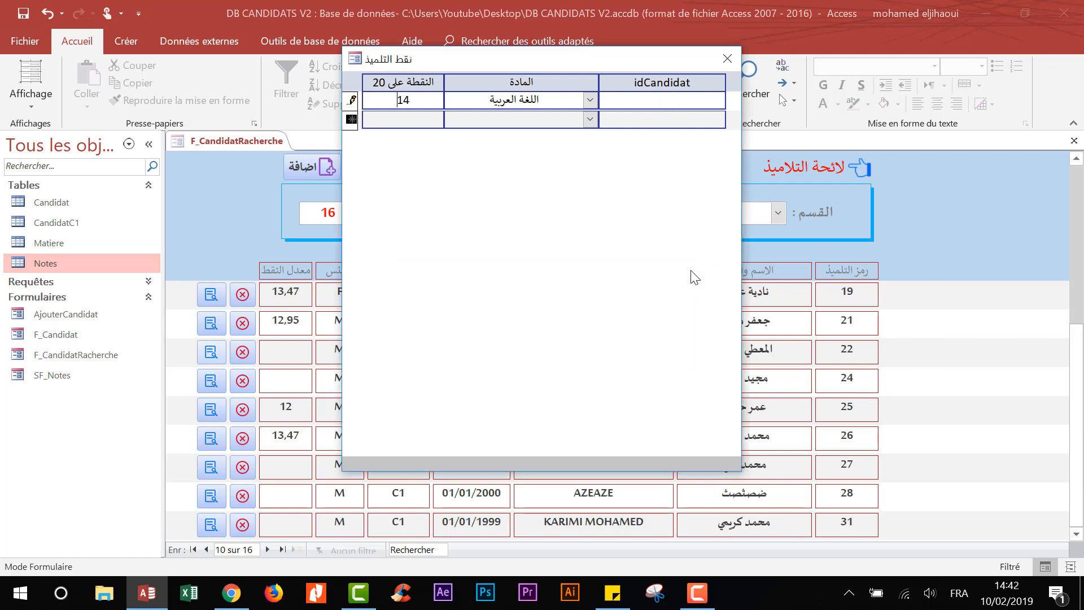
- Undo the rejected grade, close the popup, and open SF_Notes to list all grades
left_click(721, 59)
key("Escape")
key("Escape")
key("Escape")
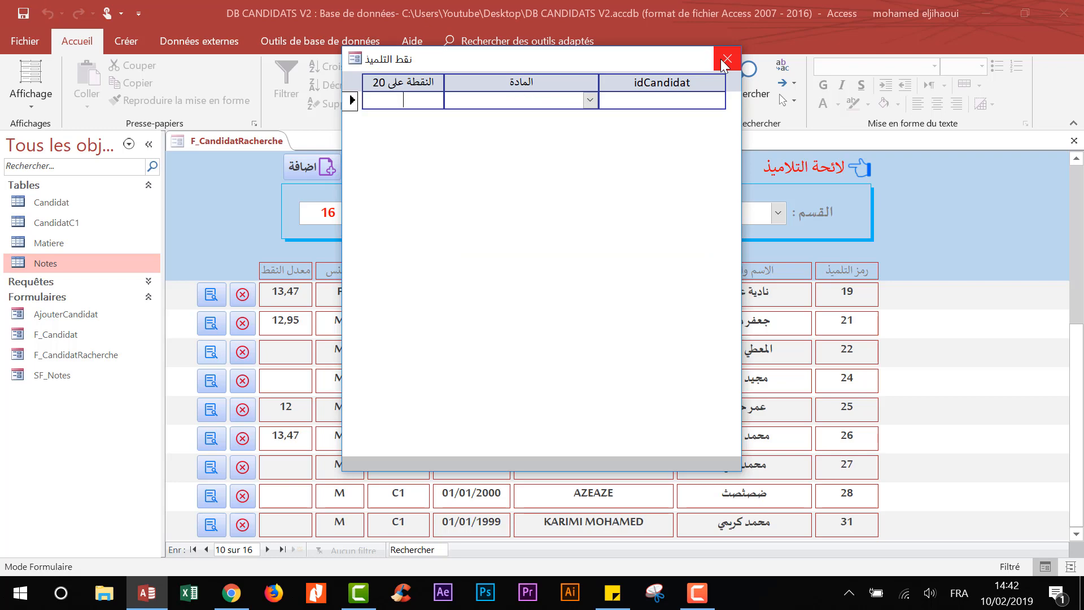
left_click(723, 59)
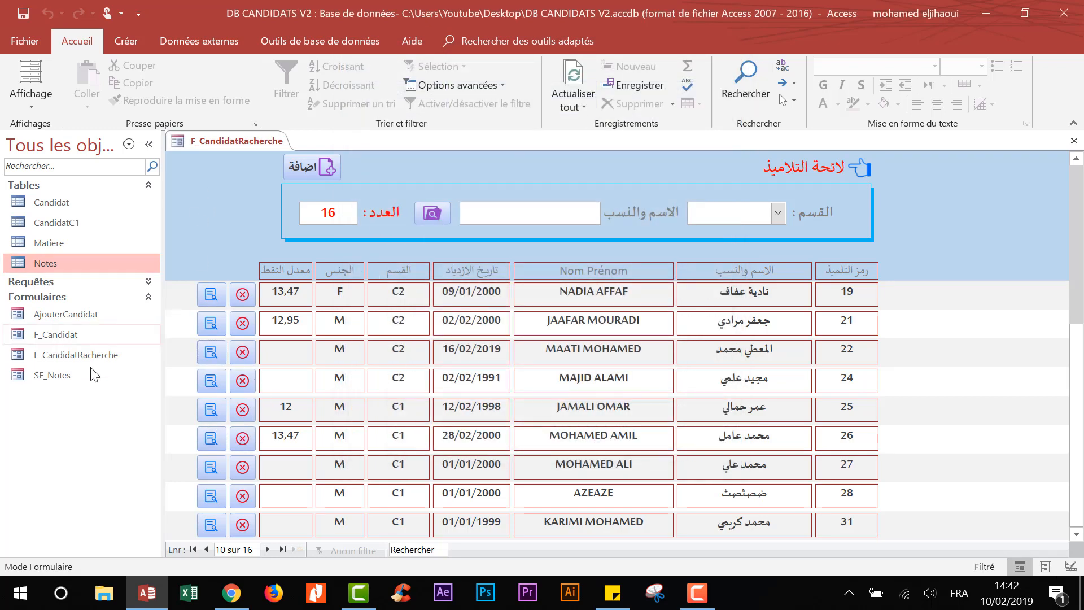
double_click(60, 375)
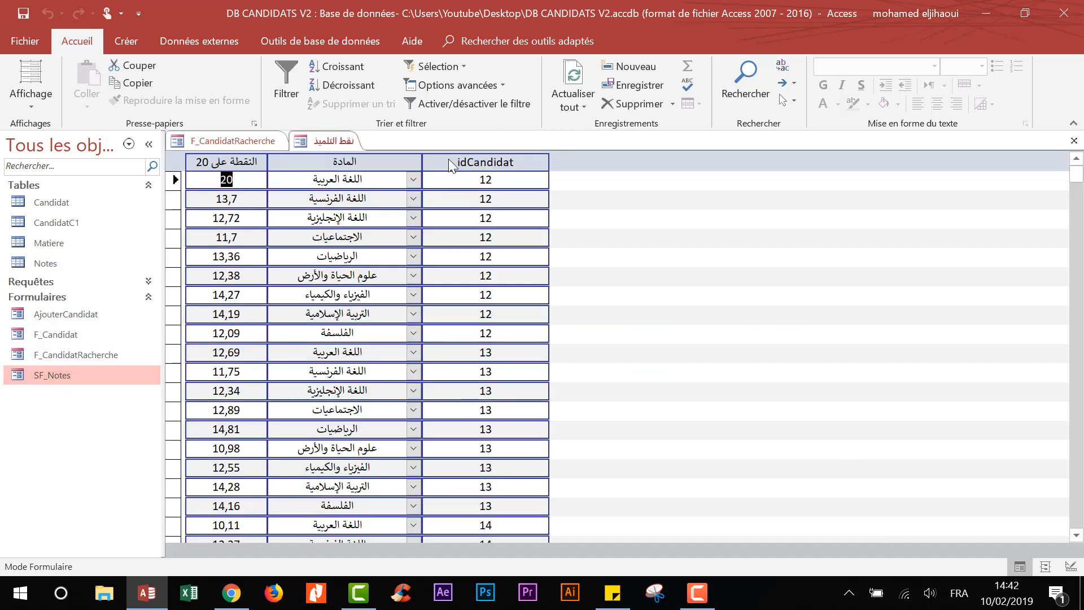
- In SF_Notes design view, open the After Update macro of the cdMat combo
right_click(325, 149)
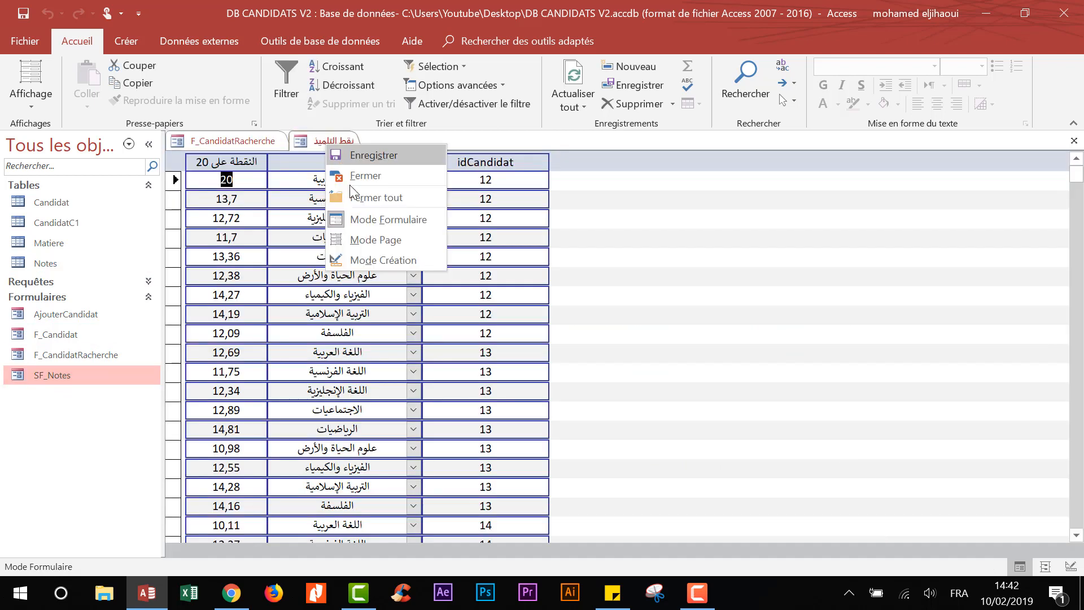
left_click(374, 263)
left_click(412, 228)
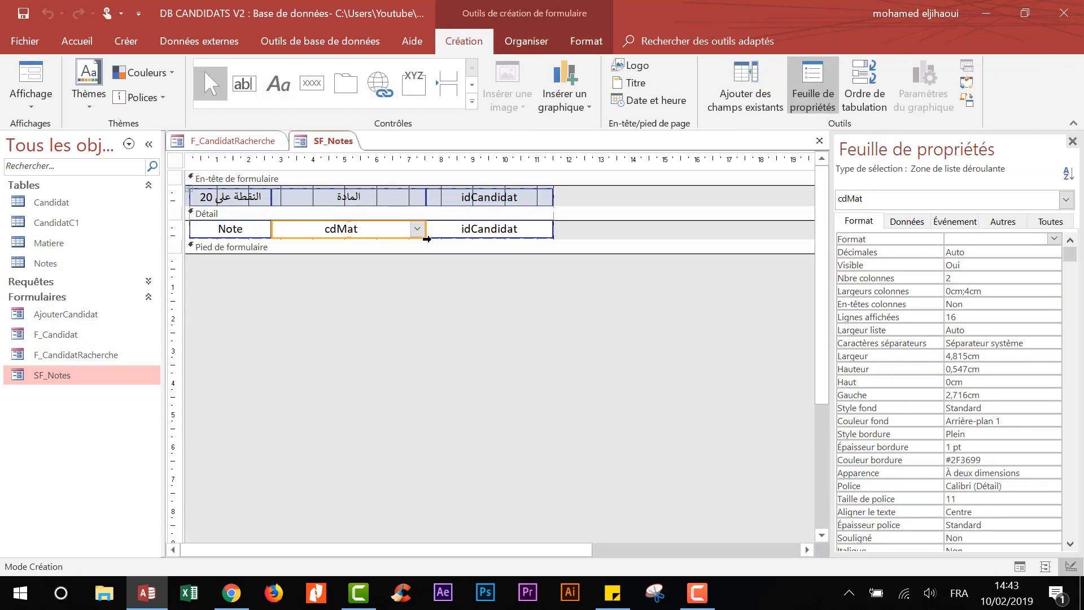
left_click(955, 220)
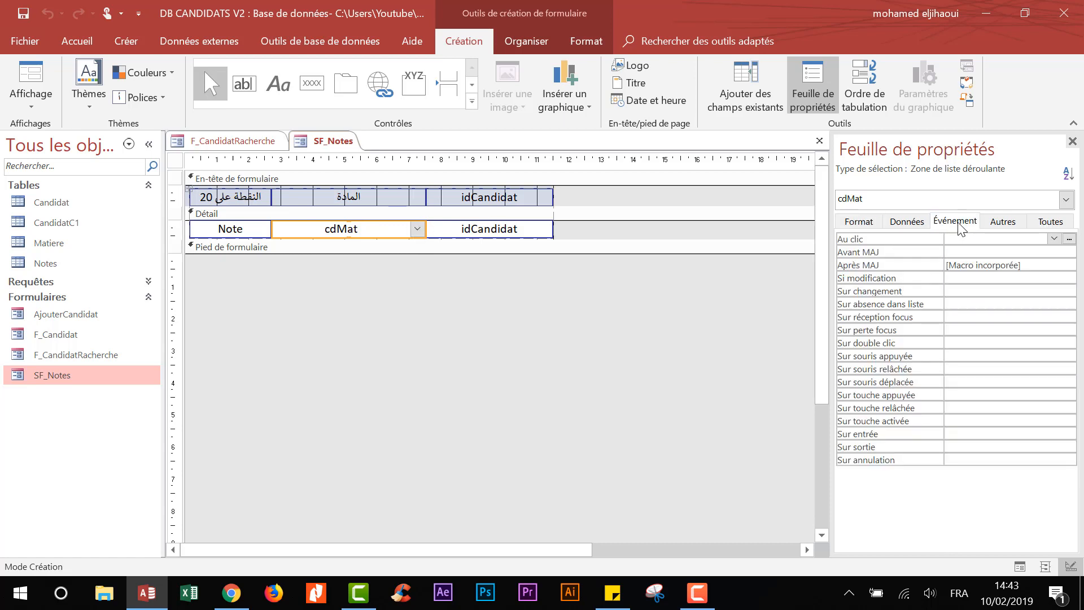
left_click(976, 265)
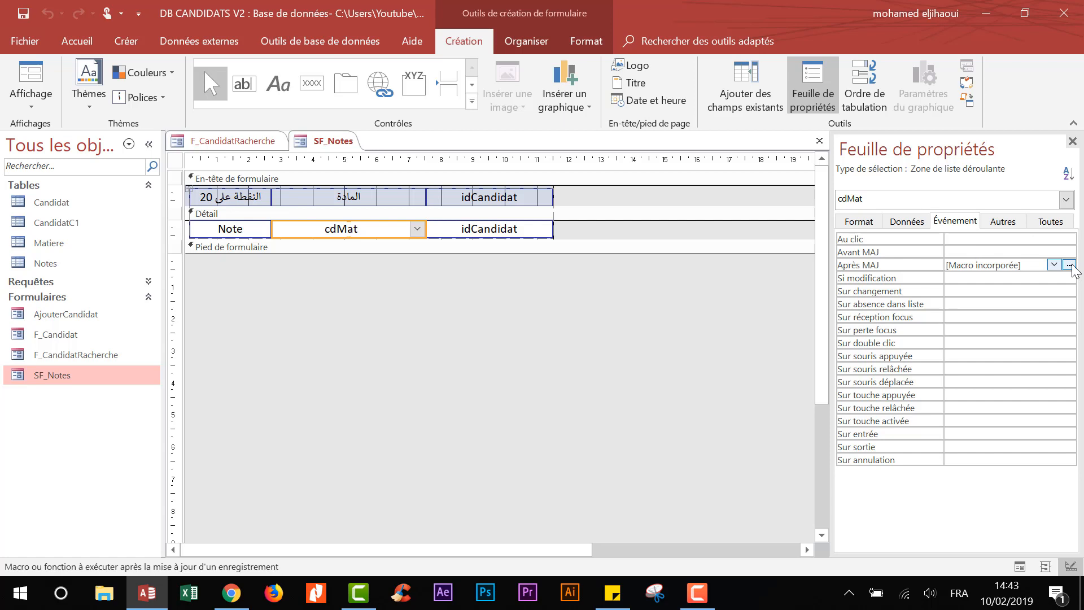
left_click(1069, 265)
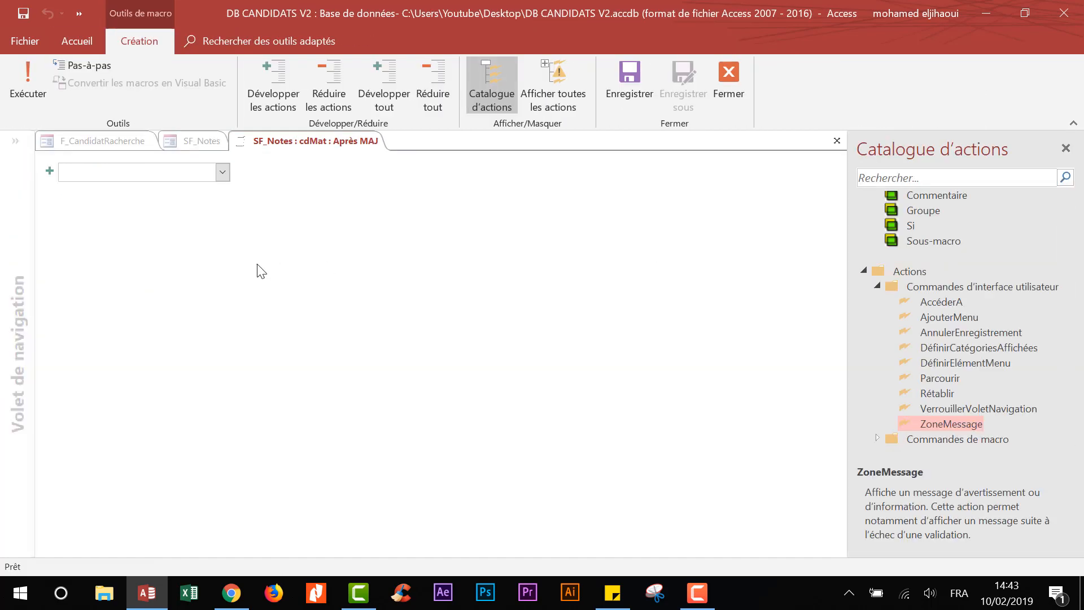
- Add a DéfinirValeur action with Élément set to [idCandidat]
type("D")
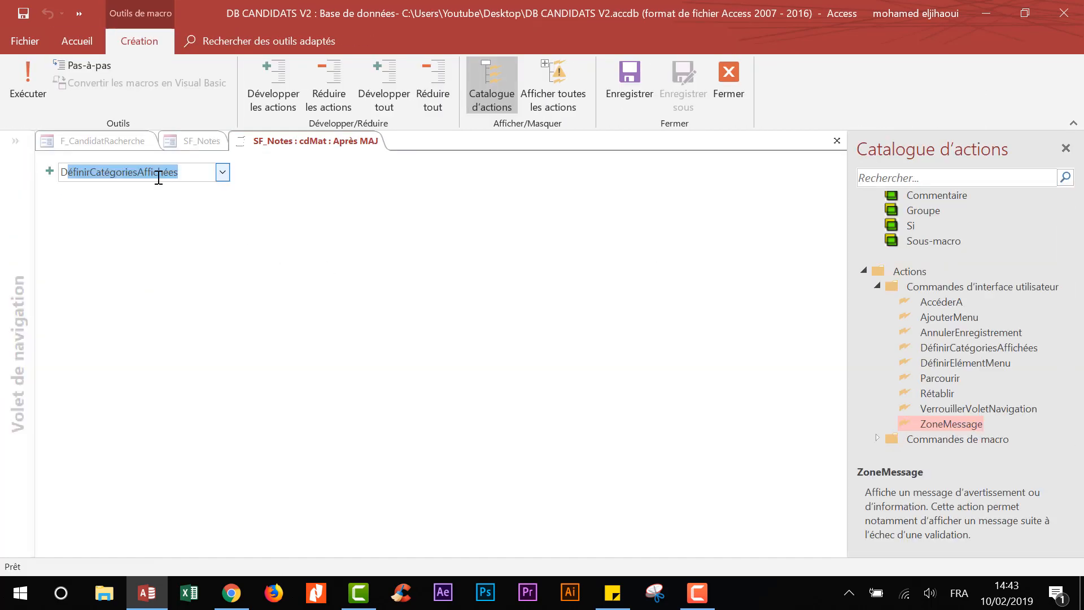
type("e")
left_click(566, 110)
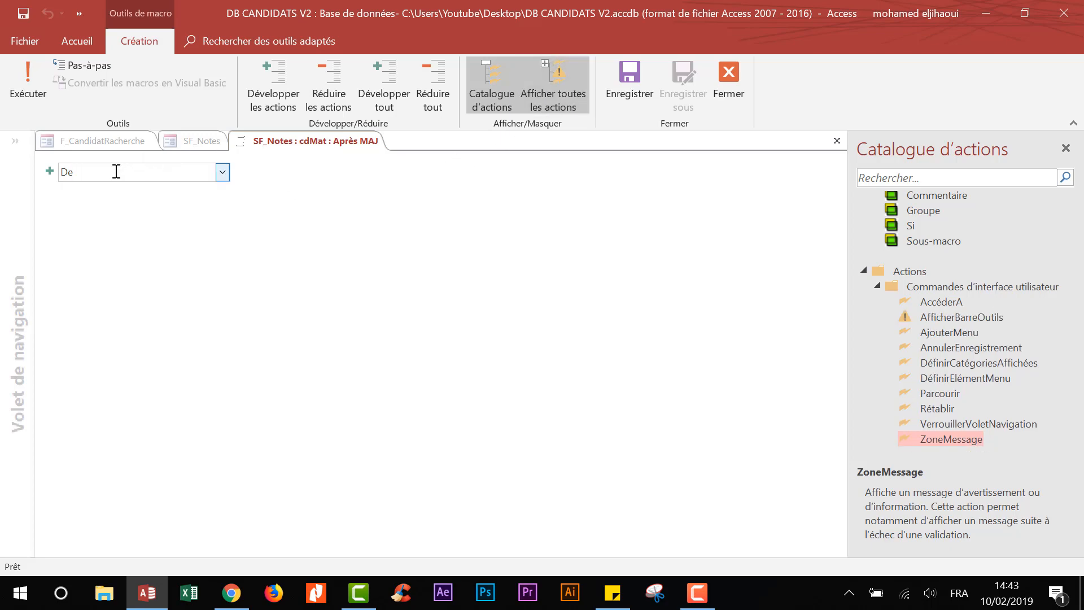
key("BackSpace")
type("éfi")
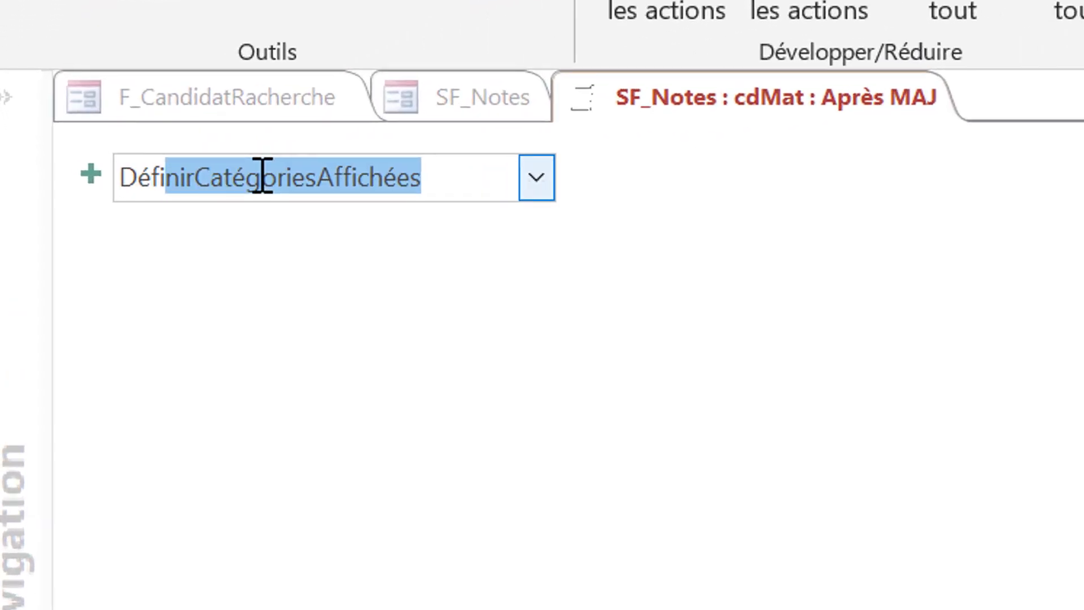
type("nirValeur")
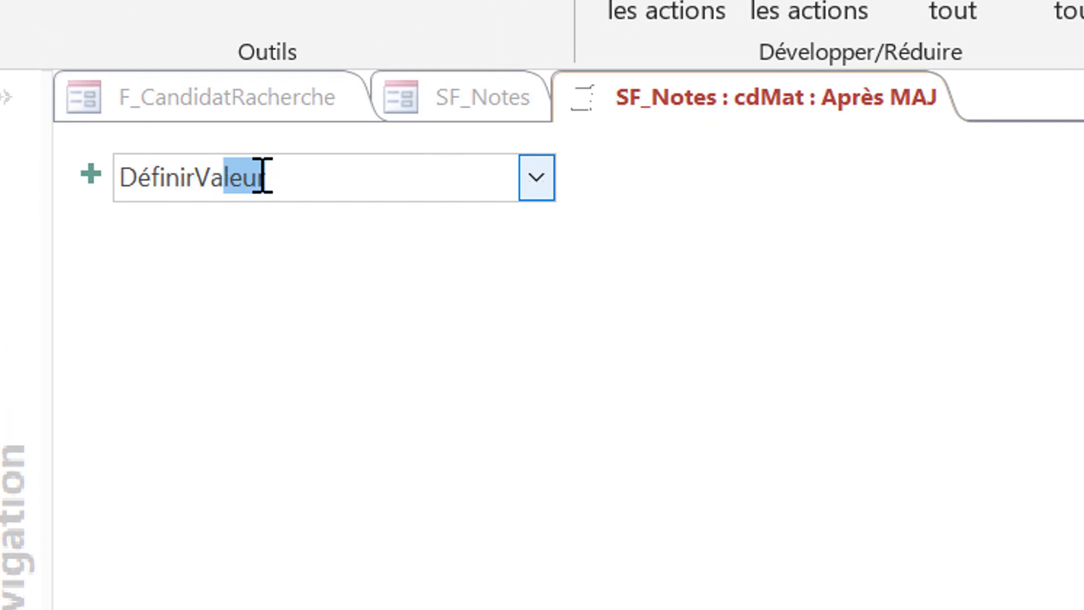
key("Return")
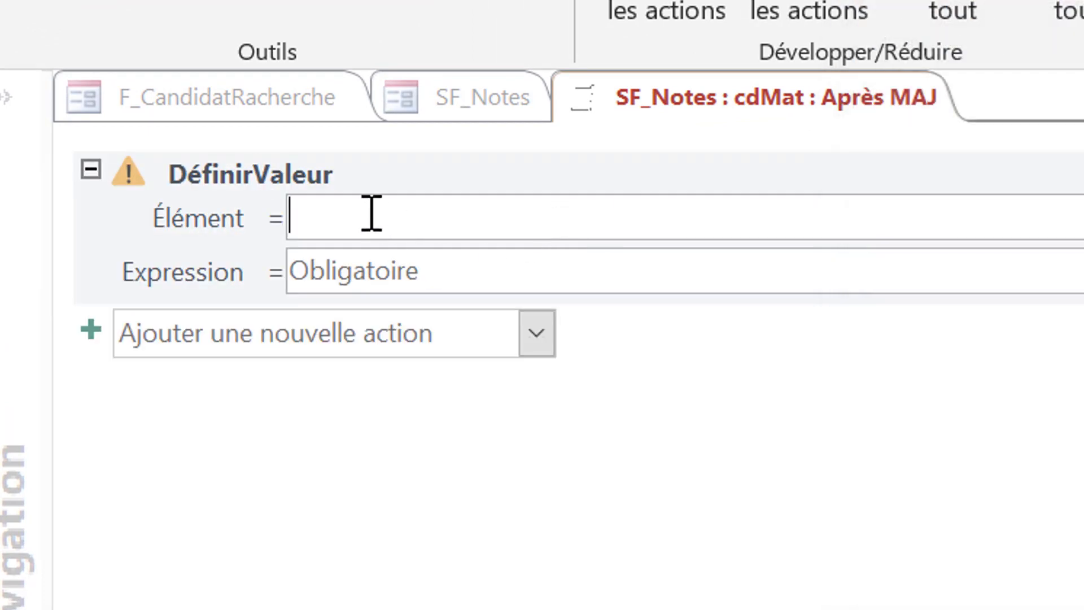
type("id")
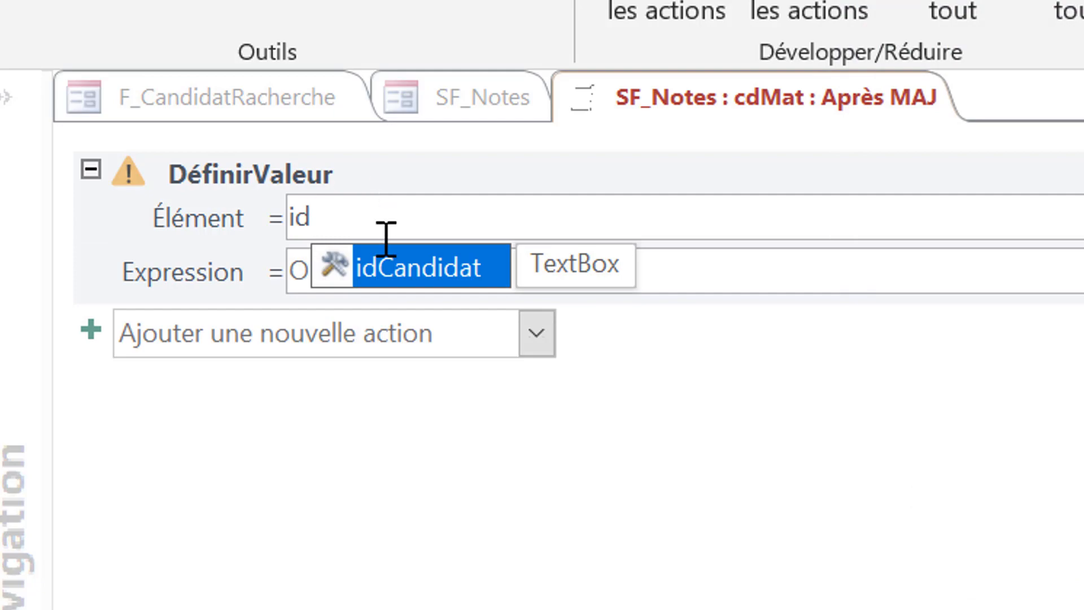
double_click(390, 270)
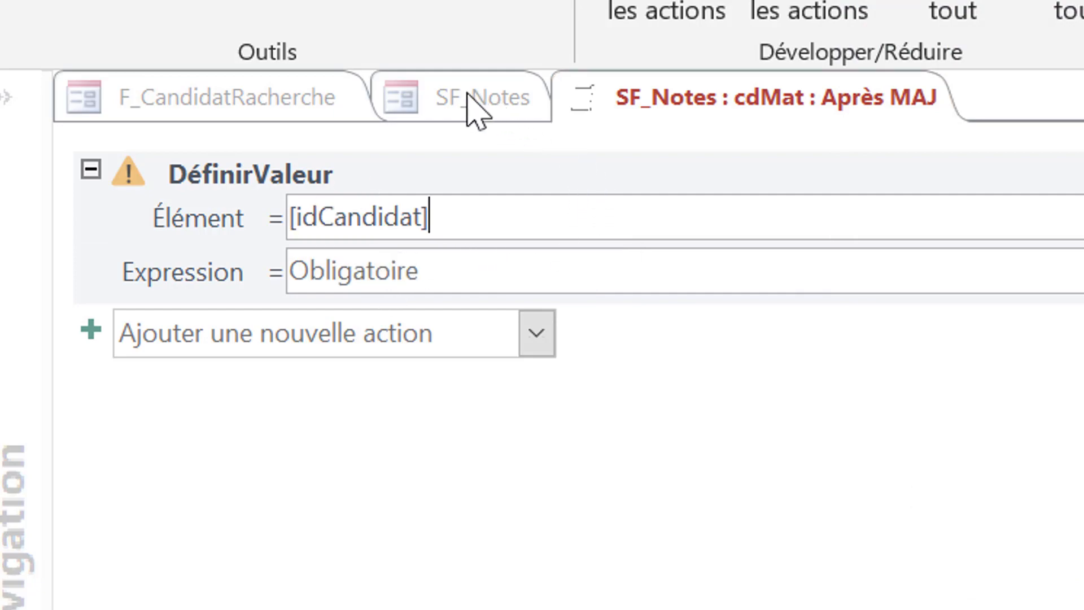
left_click(485, 282)
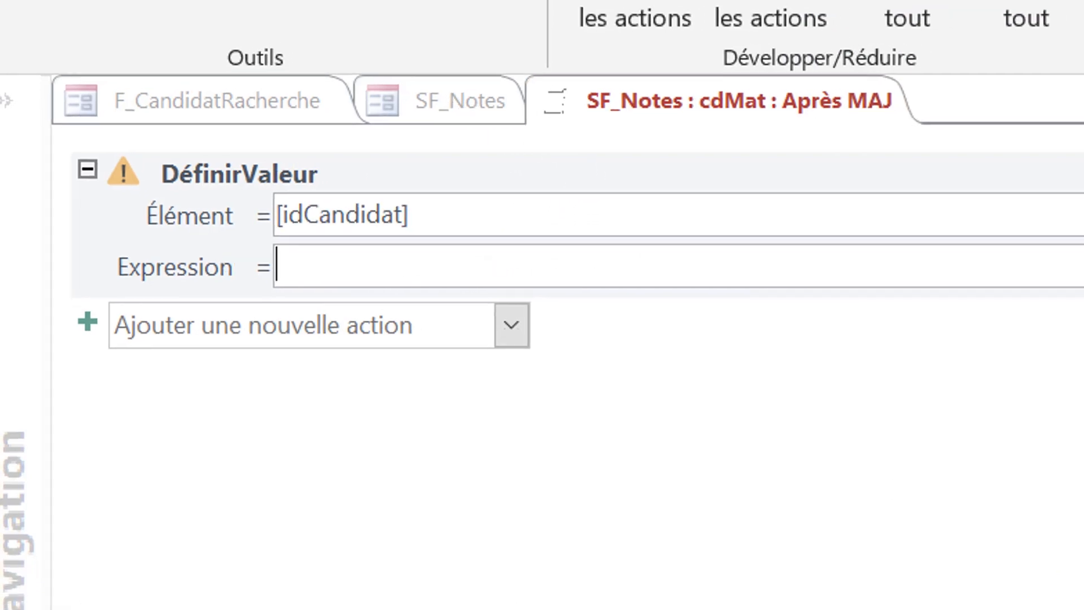
left_click(1060, 224)
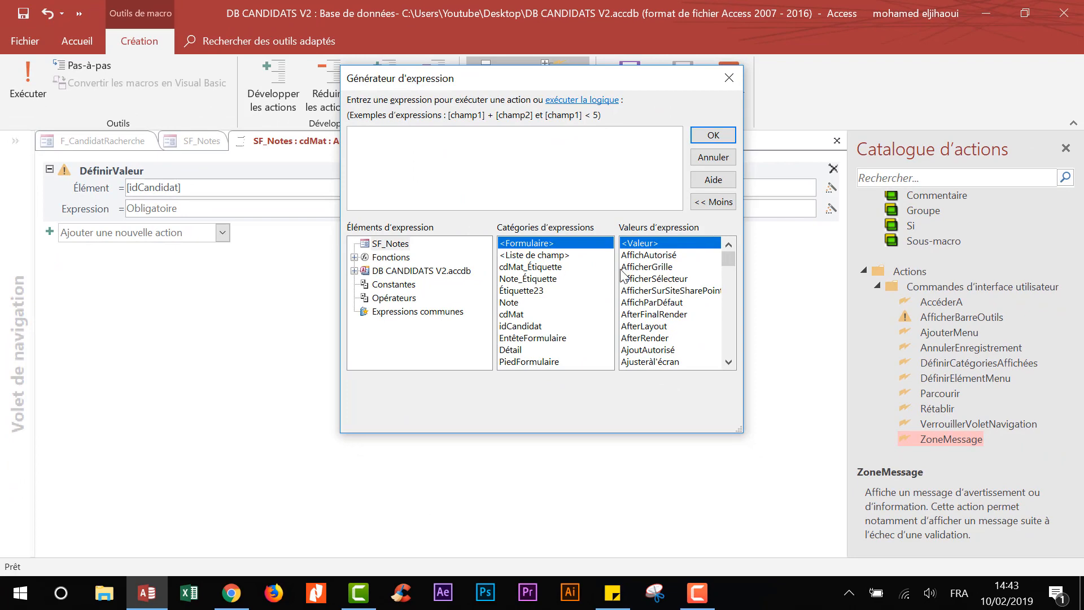
- Set the DéfinirValeur Expression to the idCandidat control of F_CandidatRacherche
double_click(435, 271)
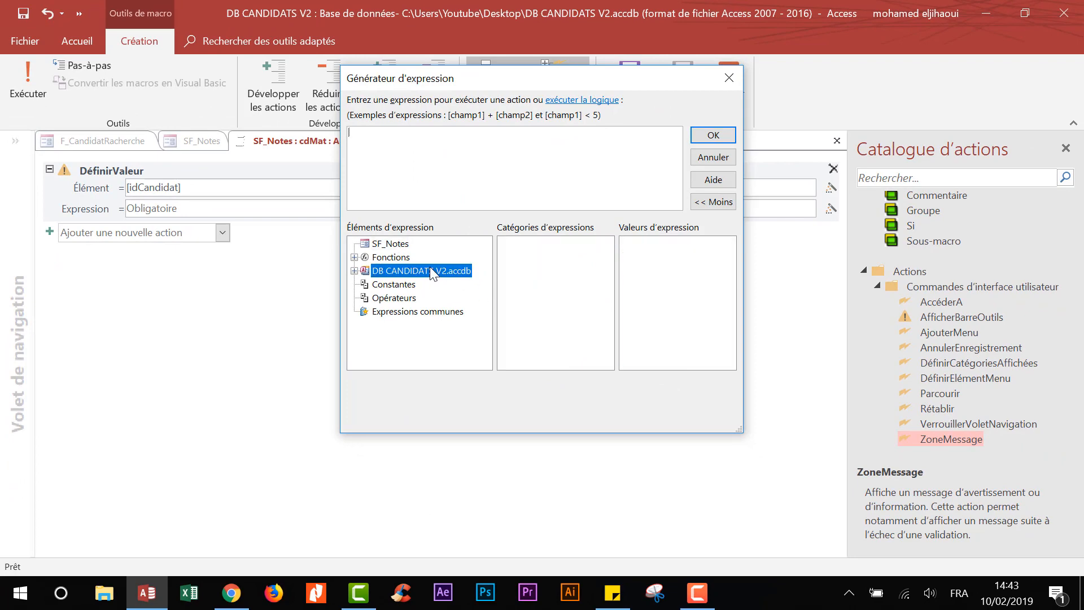
left_click(405, 299)
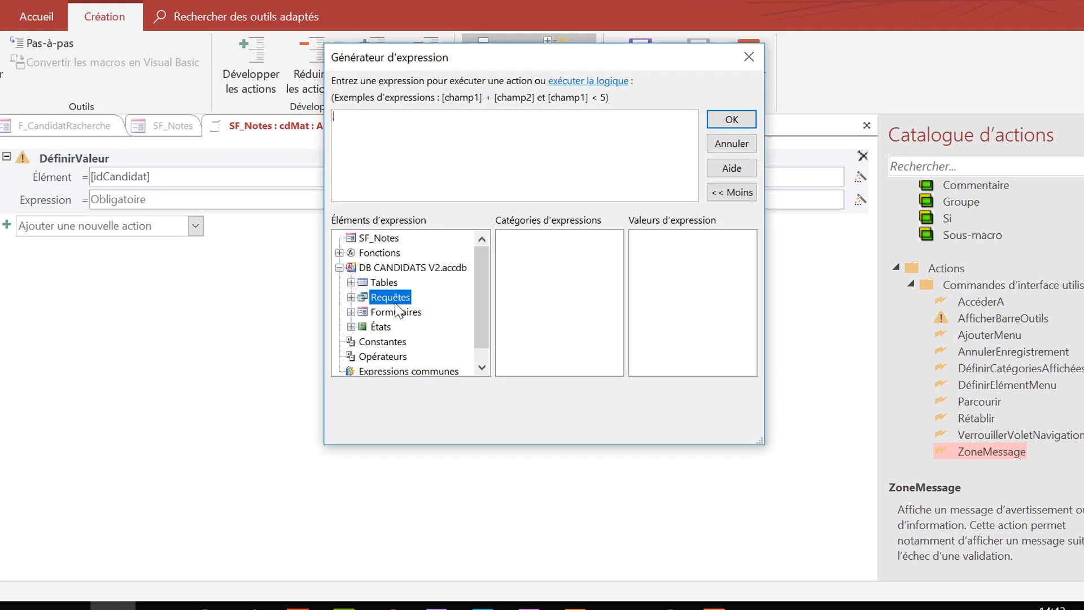
double_click(396, 301)
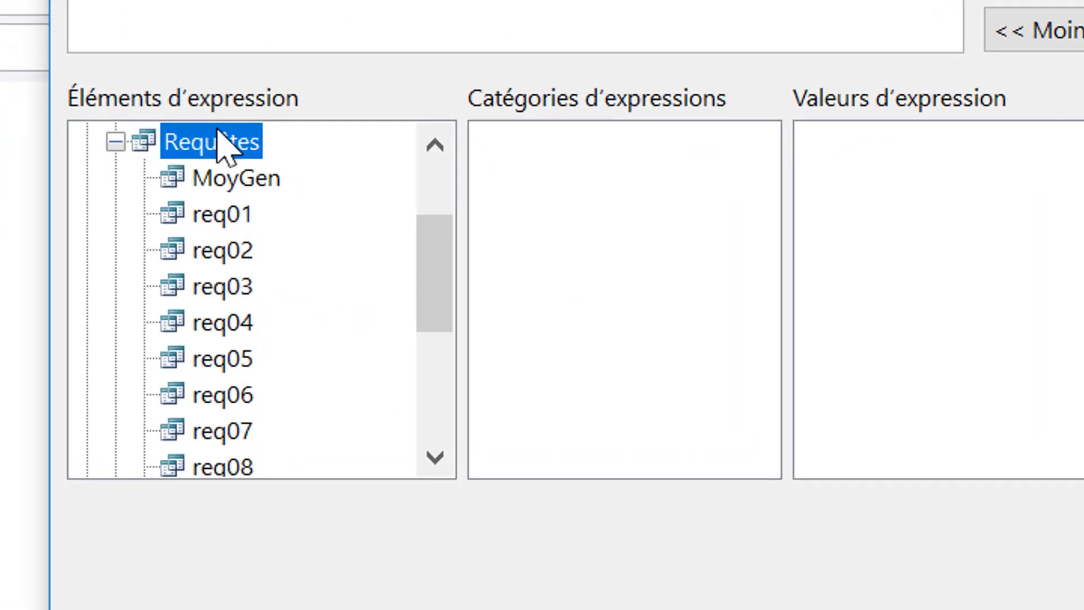
double_click(395, 238)
left_click(398, 296)
double_click(231, 288)
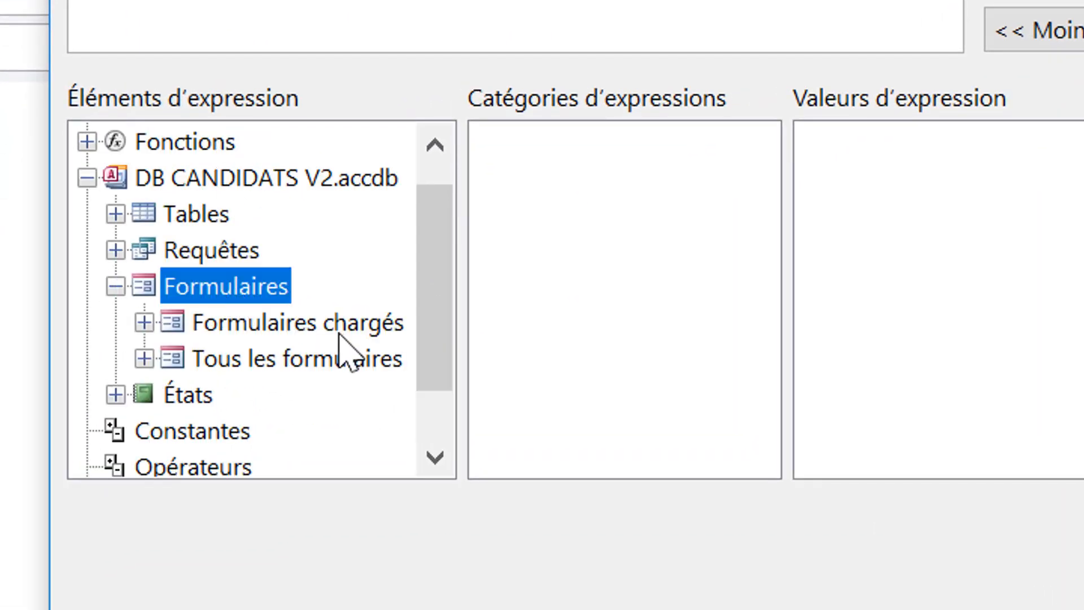
double_click(320, 321)
left_click(316, 360)
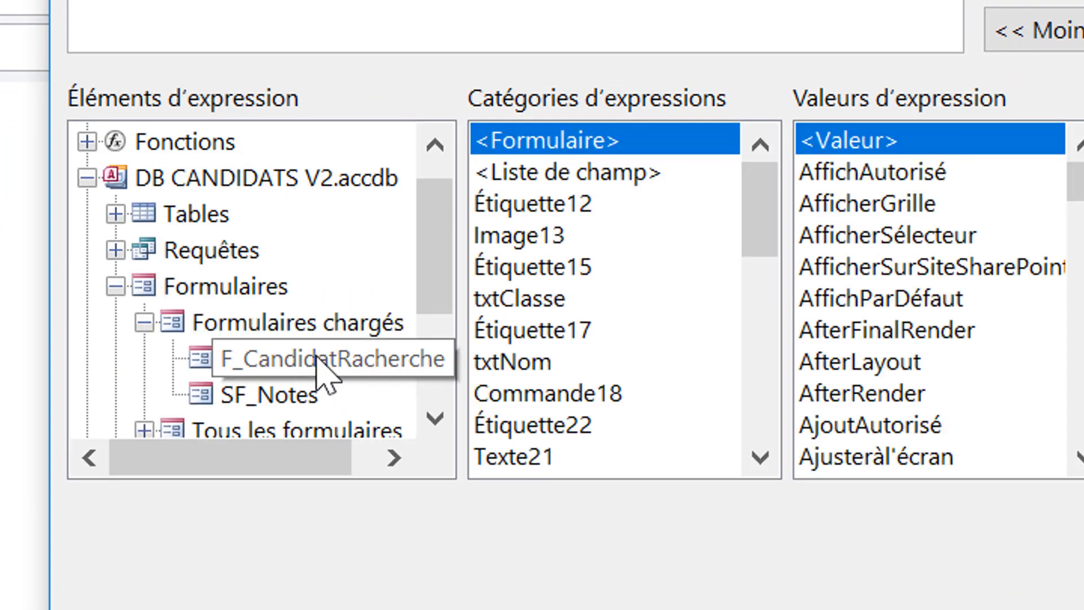
left_click(535, 270)
left_click(542, 299)
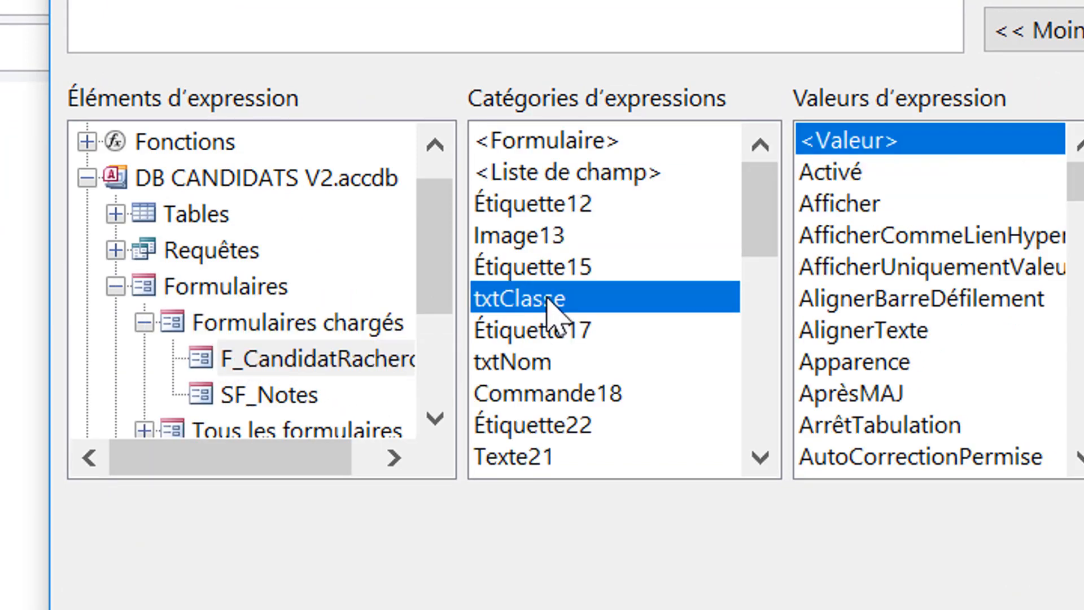
key("i")
key("i")
key("i")
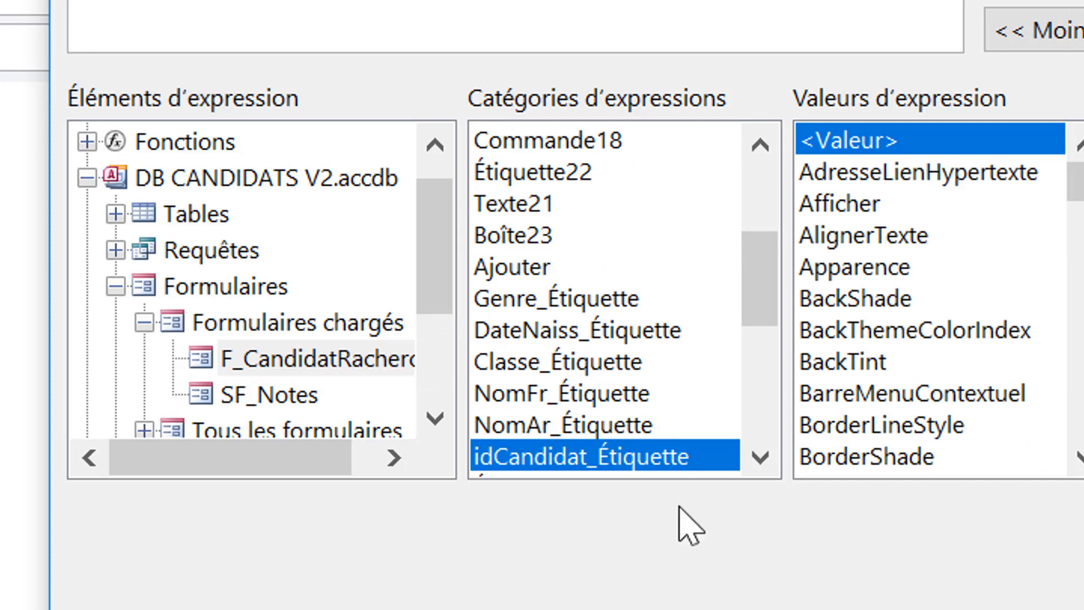
key("i")
key("i")
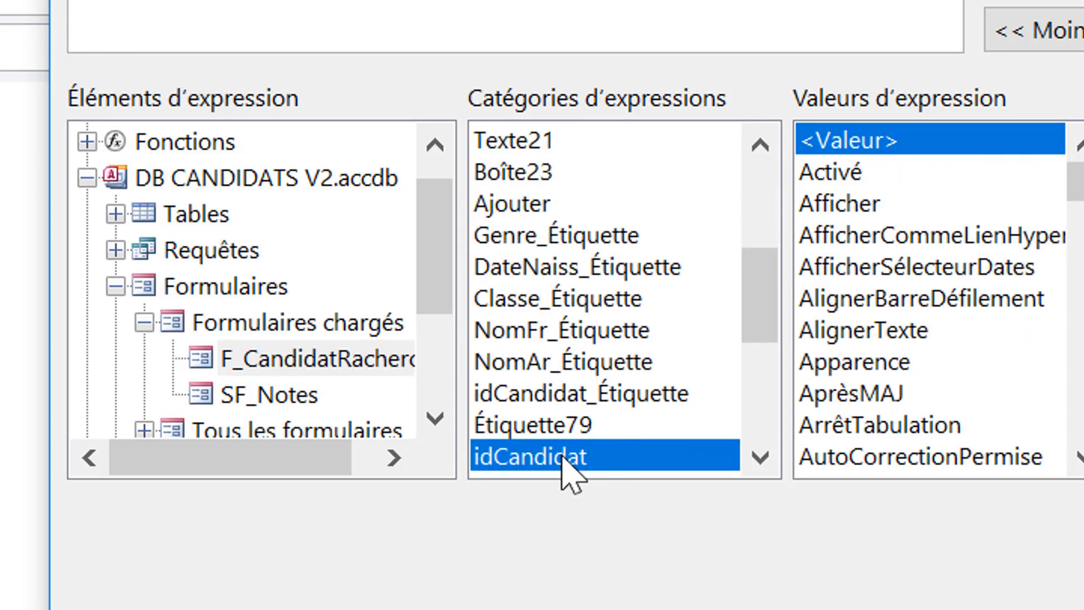
double_click(562, 456)
left_click(867, 13)
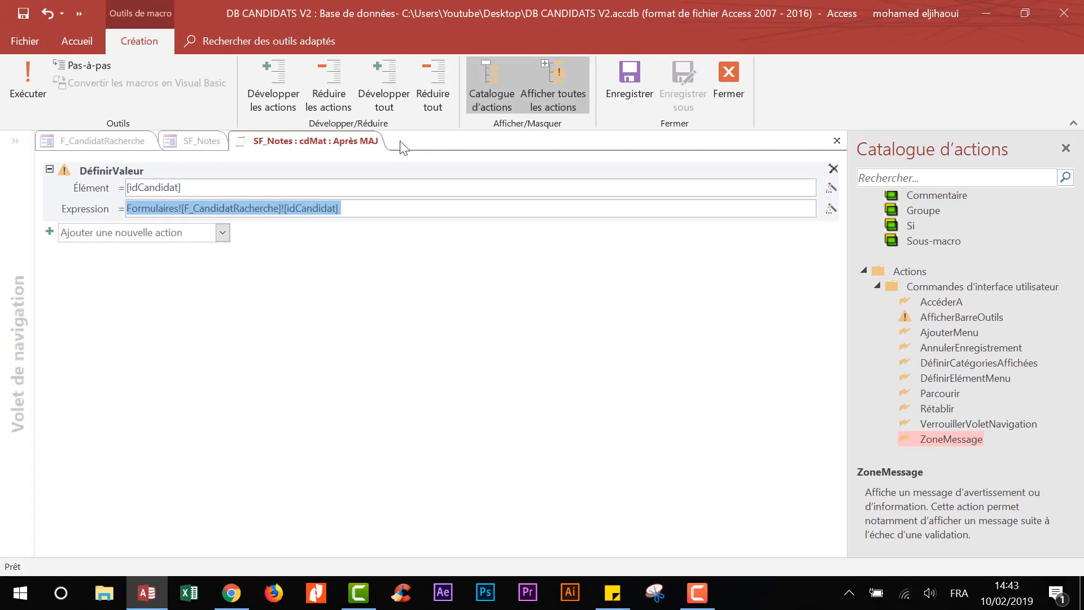
- Close and save both the embedded macro and the SF_Notes design
right_click(354, 140)
left_click(385, 171)
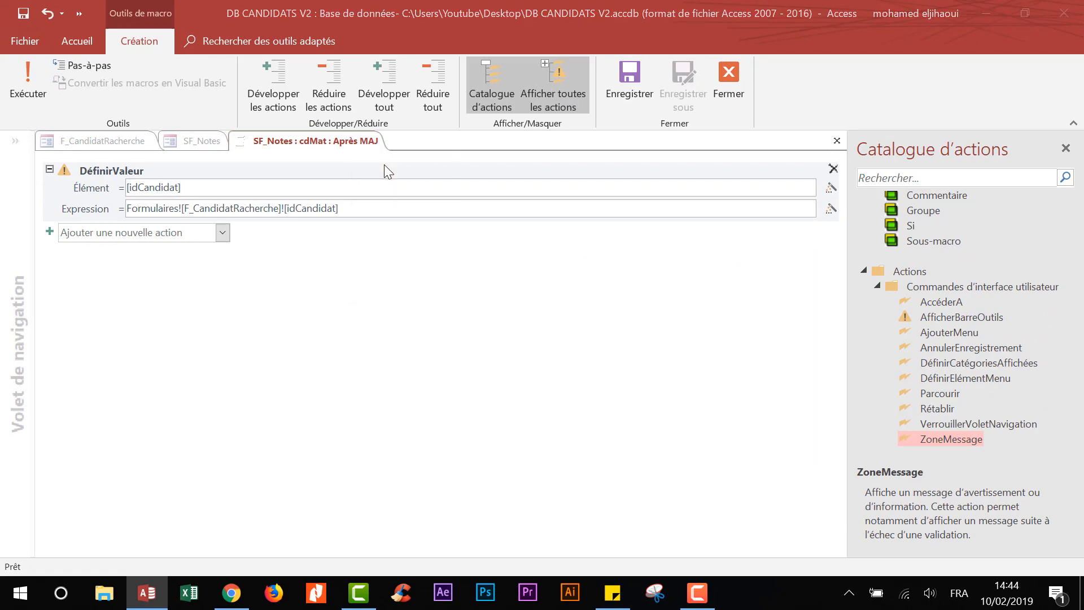
left_click(459, 345)
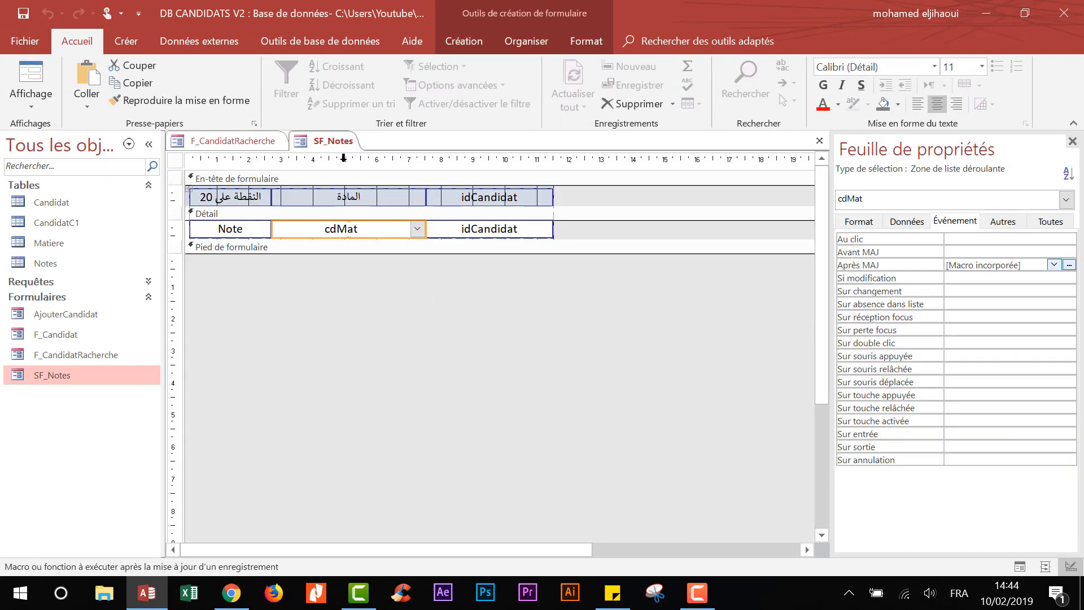
right_click(328, 141)
left_click(361, 172)
left_click(461, 345)
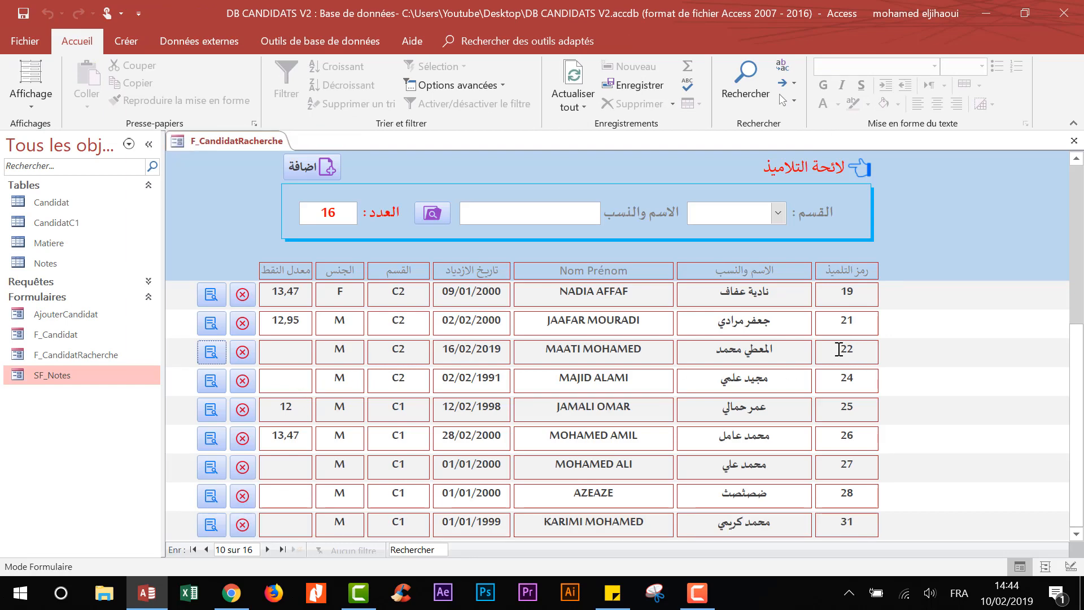
- Open candidate 22's grades and enter 12 for اللغة العربية
left_click(211, 353)
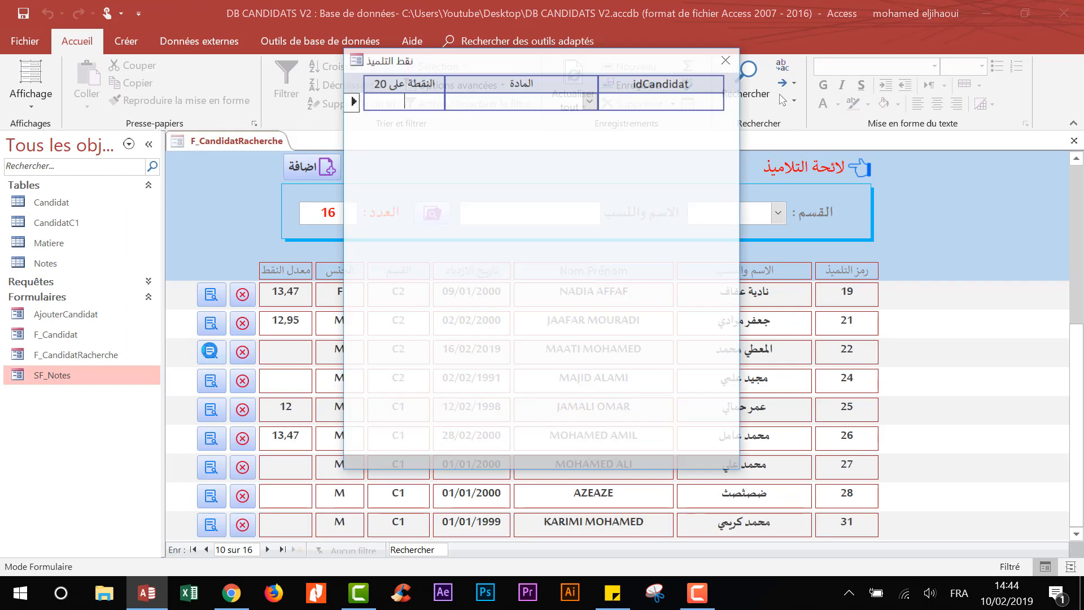
left_click(590, 100)
left_click(506, 119)
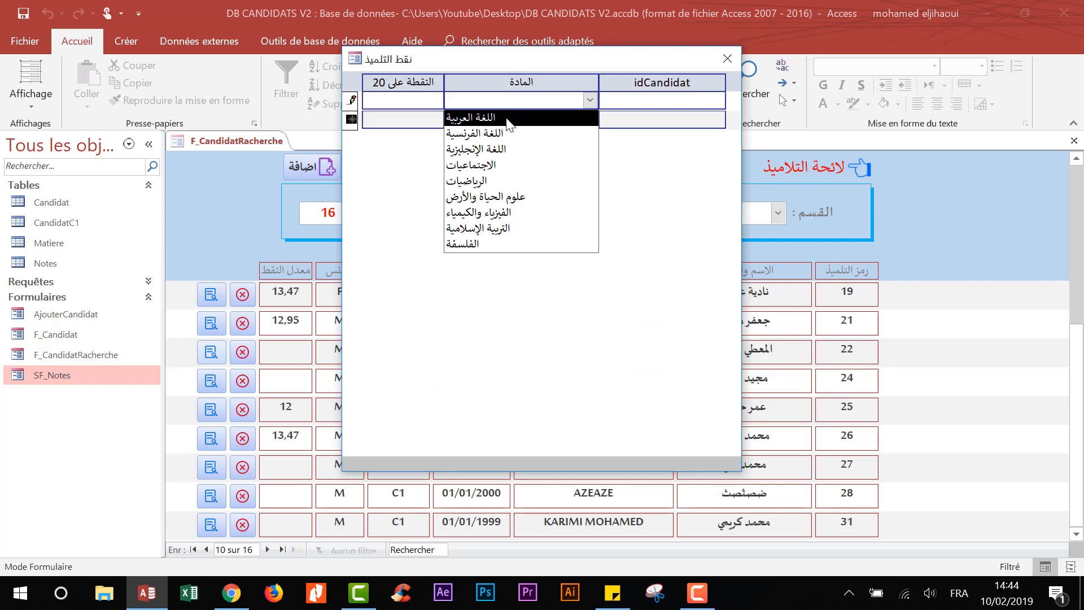
left_click(508, 119)
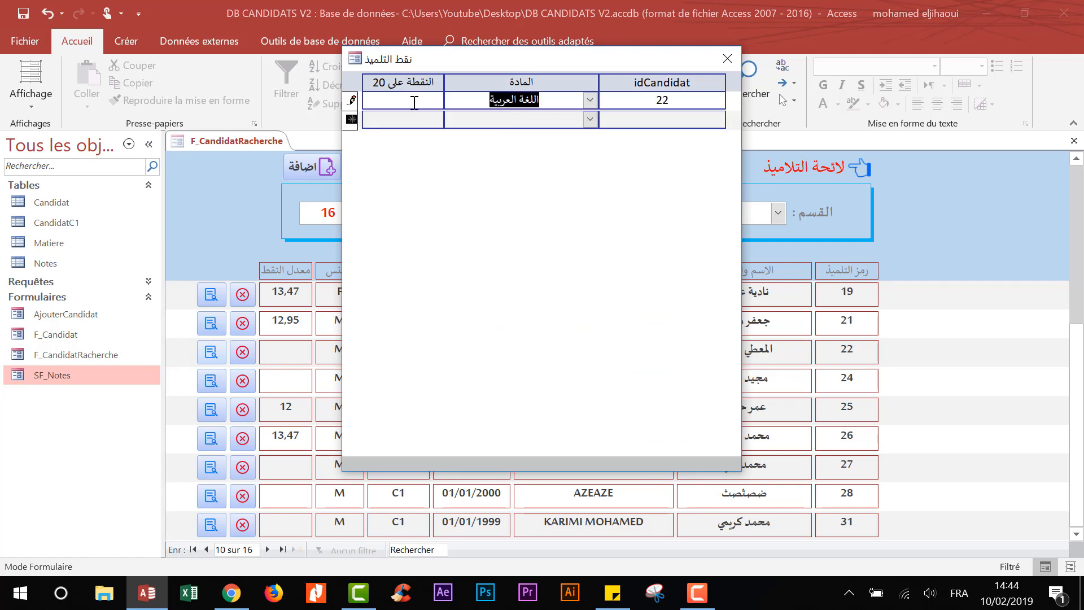
left_click(413, 101)
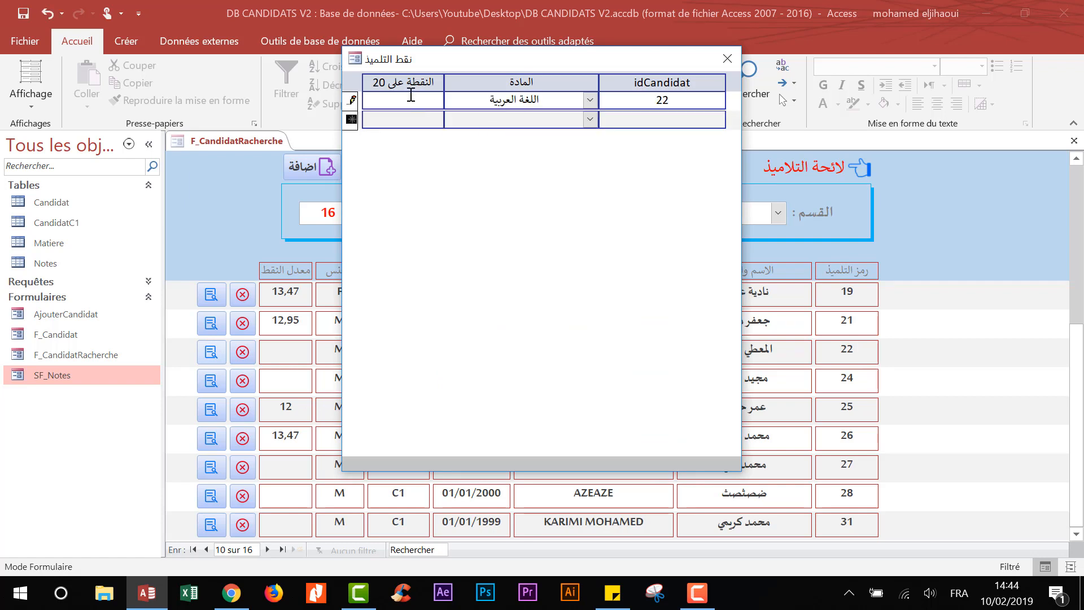
left_click_drag(410, 95, 364, 99)
type("12")
- Add a second grade of 13 for اللغة الإنجليزية
left_click(590, 118)
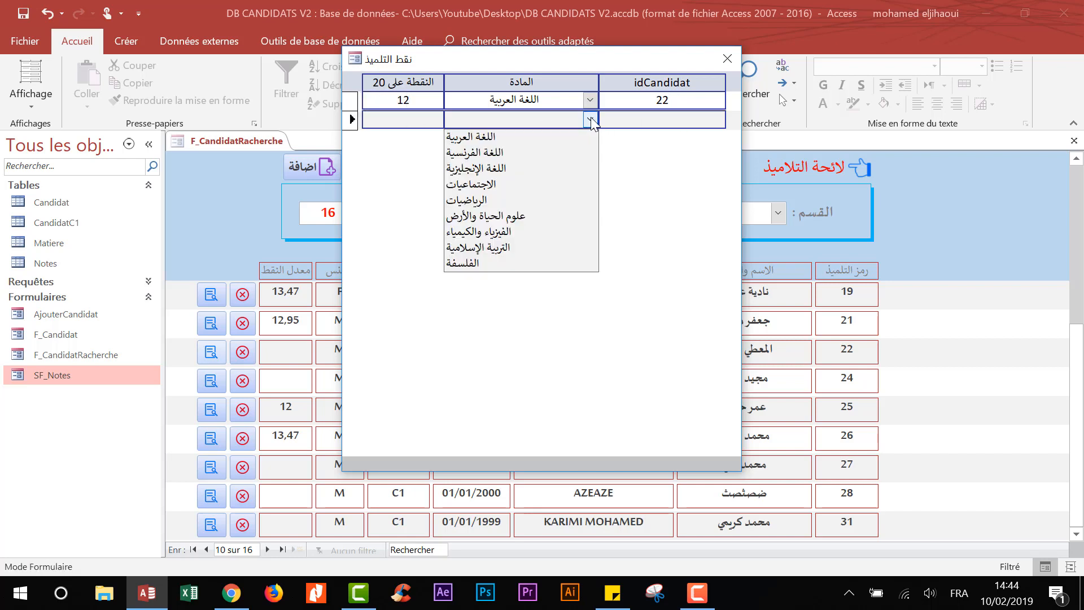
left_click(542, 170)
left_click(431, 118)
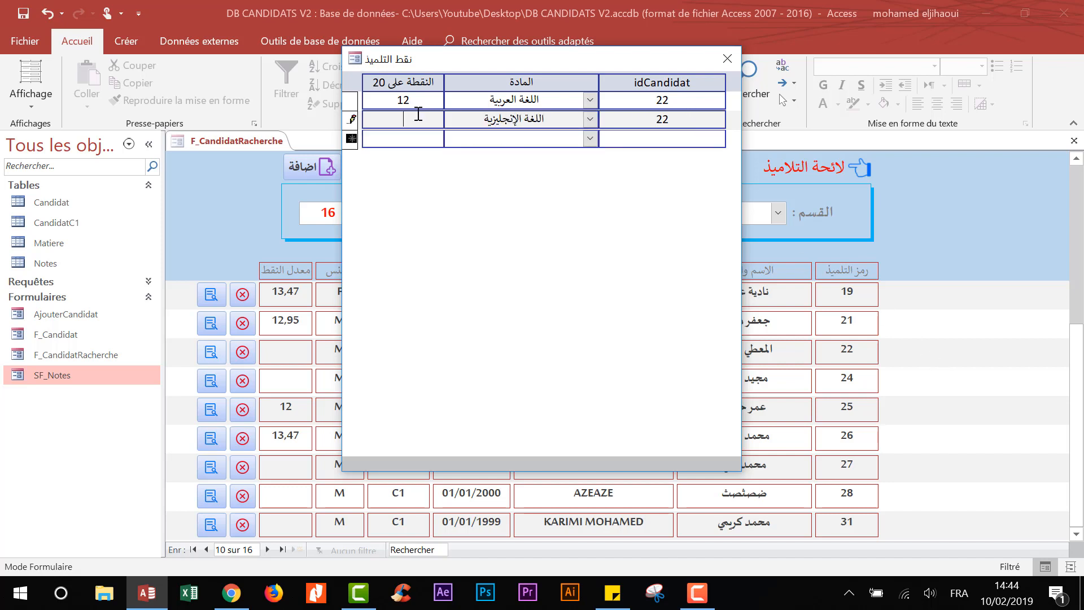
type("13")
left_click(418, 136)
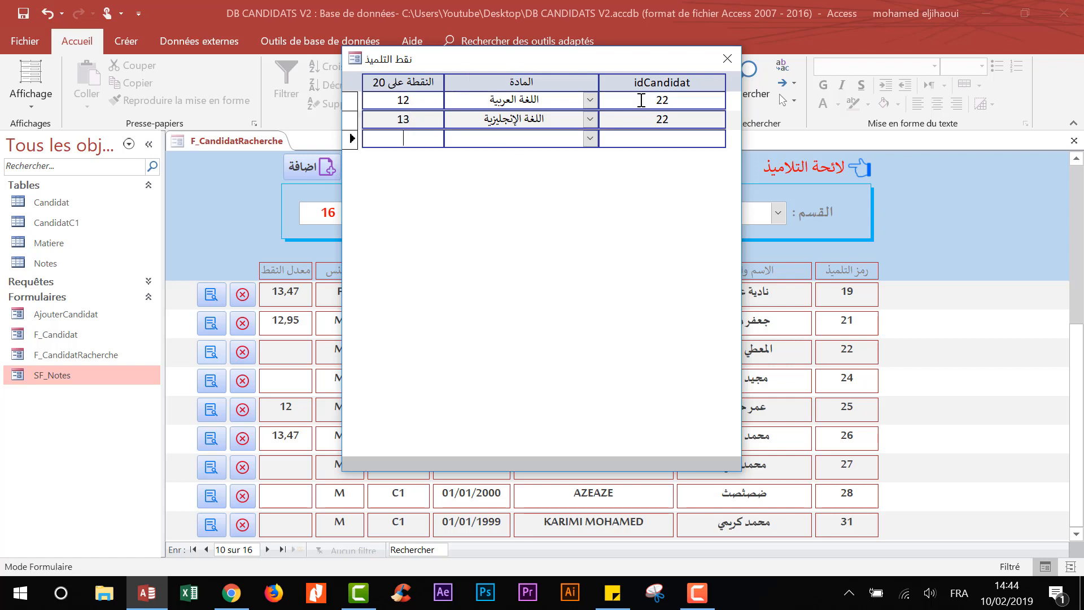
left_click(493, 119)
right_click(370, 59)
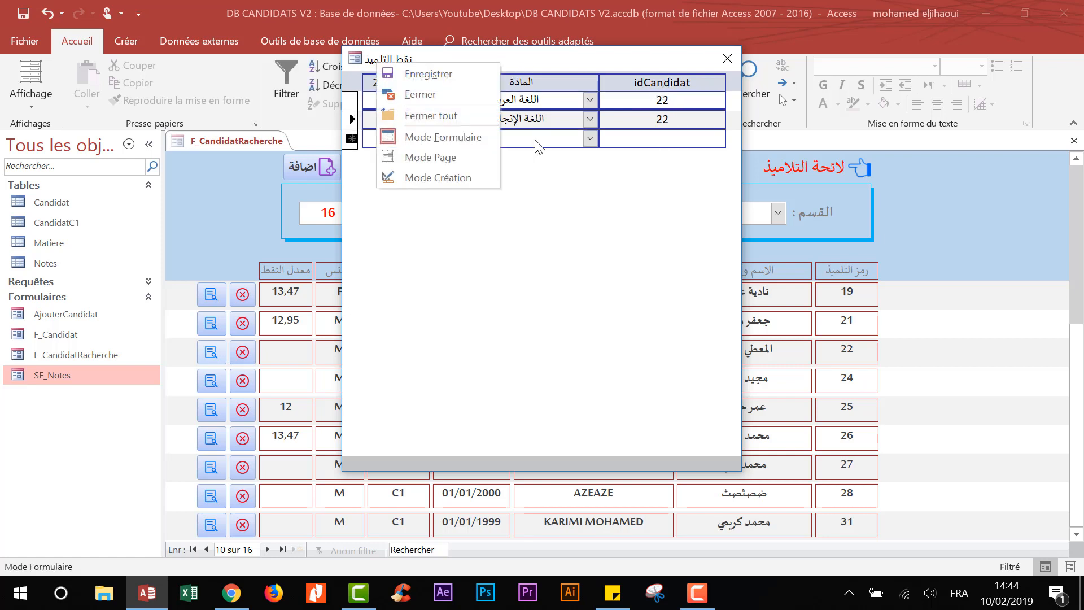
- In SF_Notes design view, set the width of both idCandidat controls to 0
left_click(449, 175)
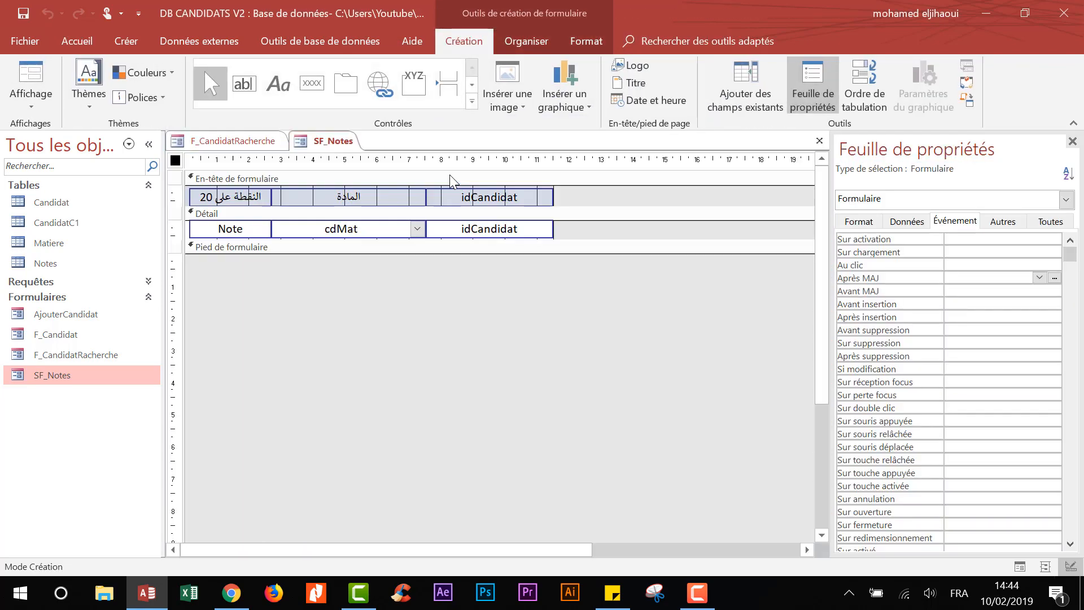
left_click_drag(586, 202, 491, 229)
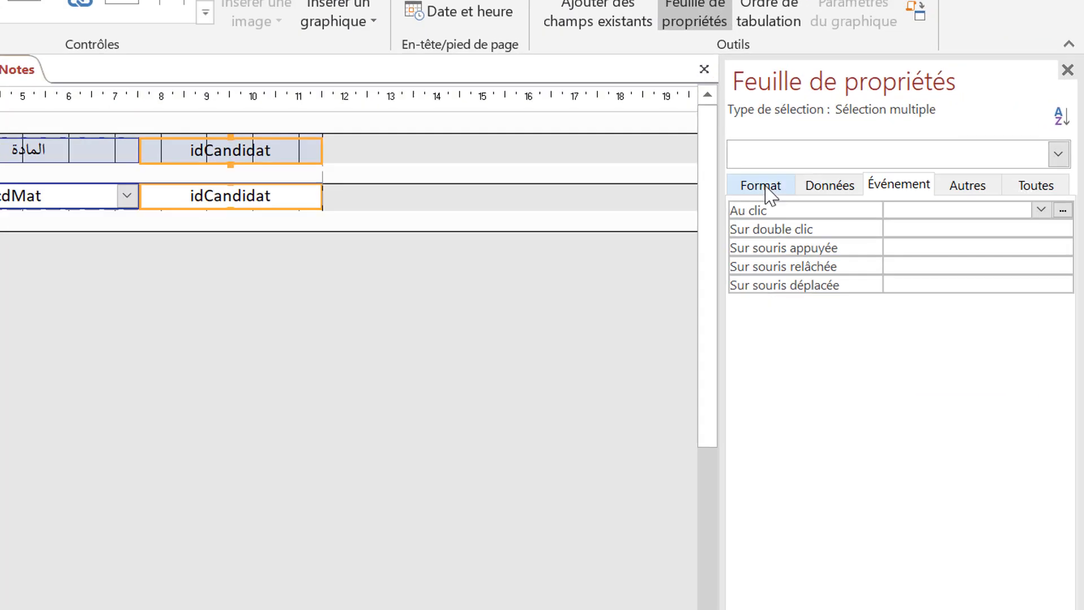
left_click(859, 221)
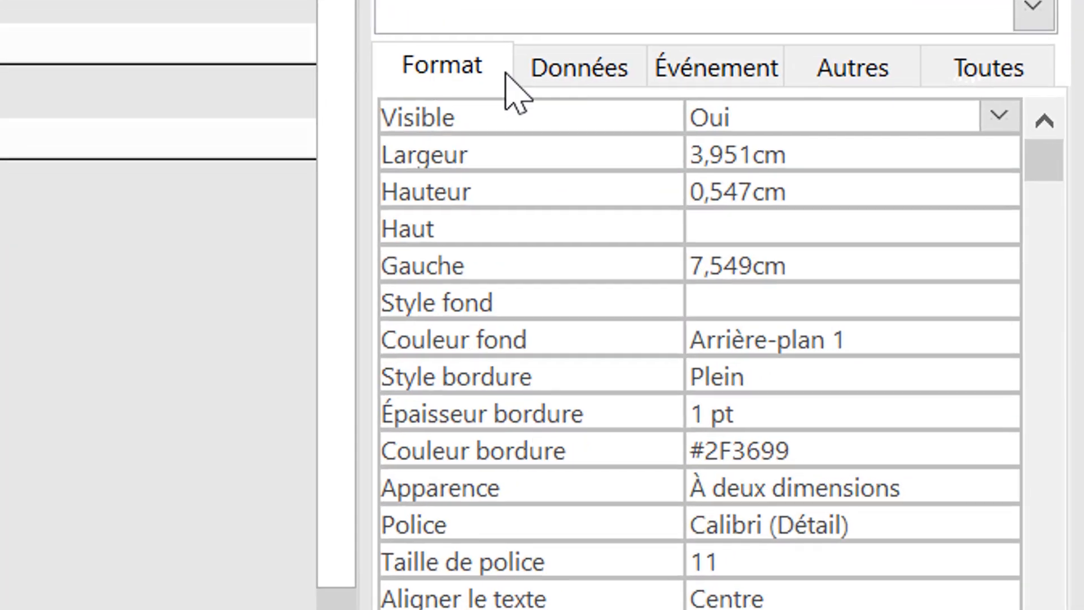
left_click(542, 153)
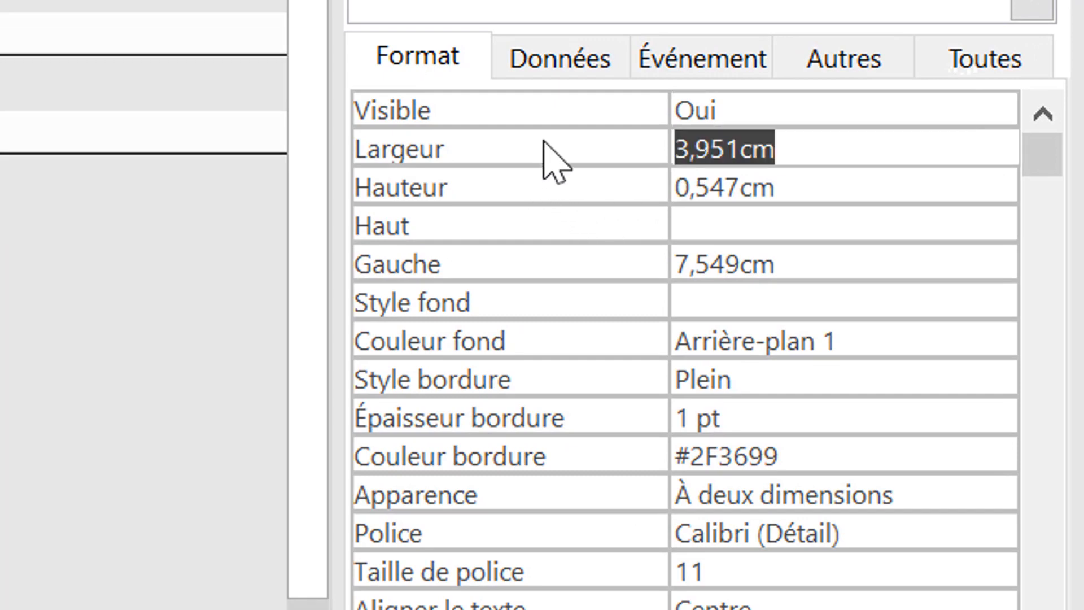
type("0")
left_click(547, 336)
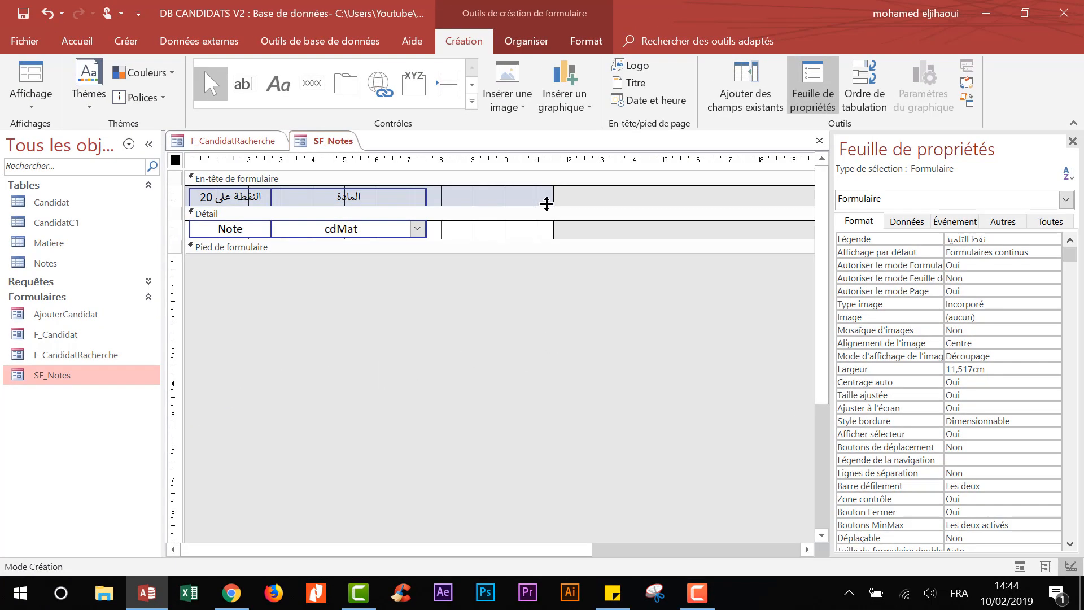
- Narrow the SF_Notes form to 7,566cm after the subject column, then save and close it
left_click_drag(552, 196, 427, 196)
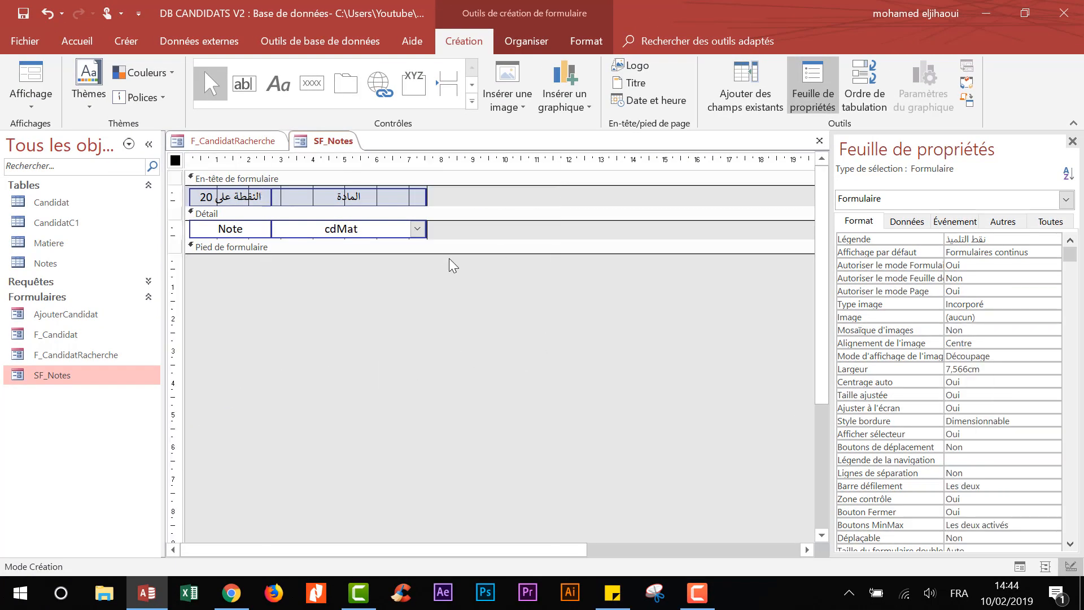
right_click(335, 142)
left_click(376, 172)
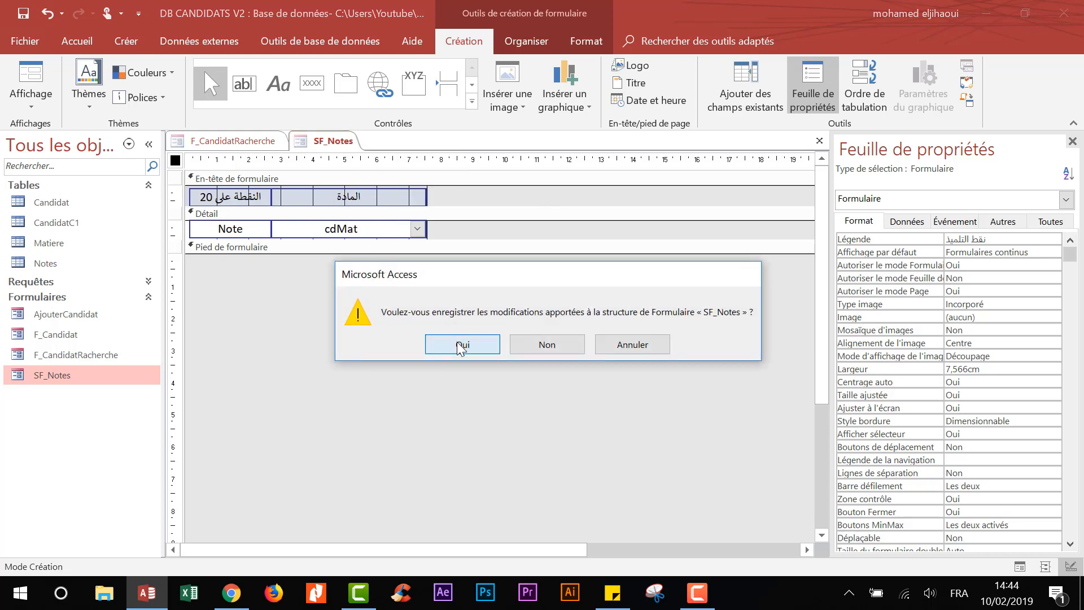
left_click(460, 345)
scroll(389, 410, "down", 1)
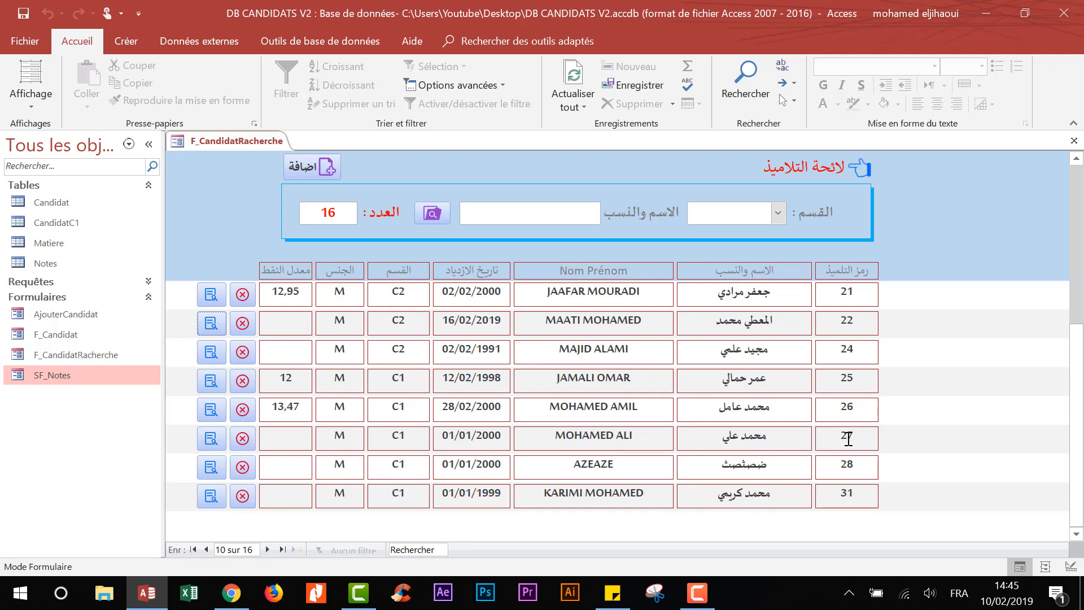
- Open candidate 27's grades and enter 13 for اللغة العربية
left_click(211, 439)
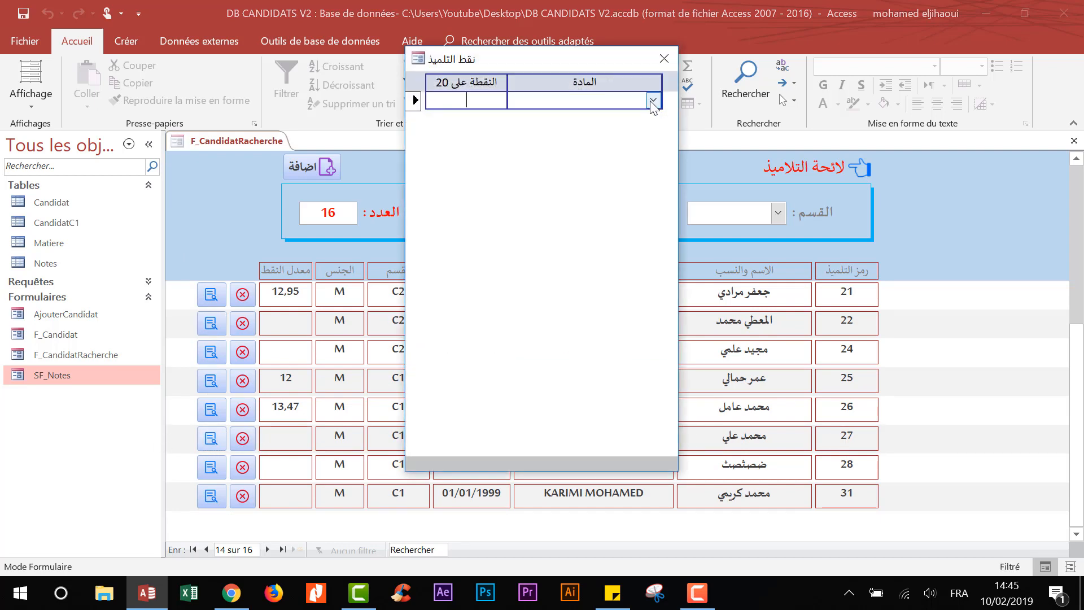
left_click(653, 100)
left_click(525, 115)
left_click(460, 107)
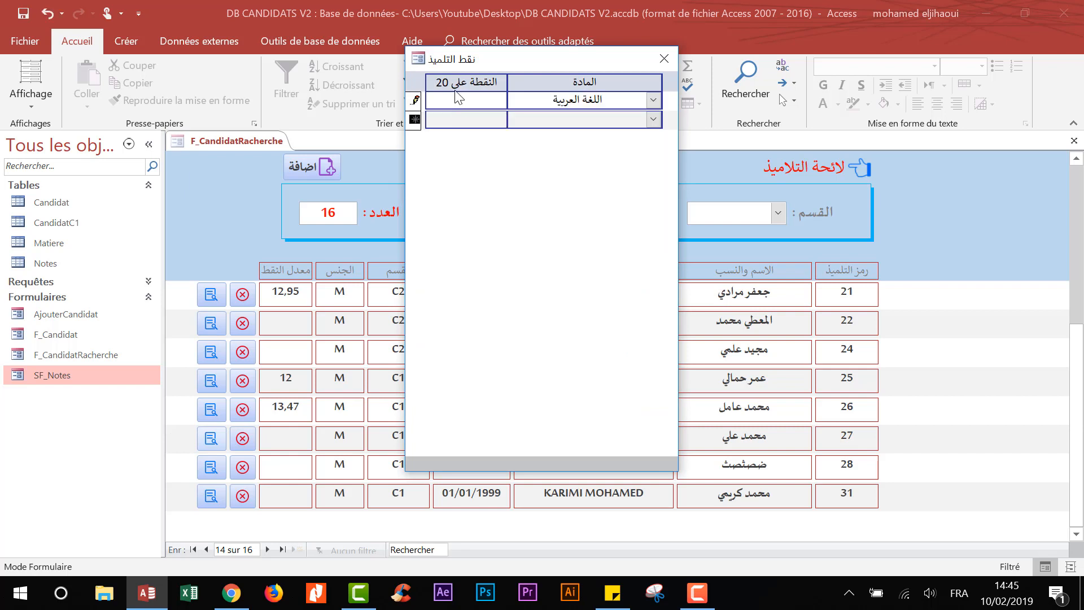
type("13")
key("Tab")
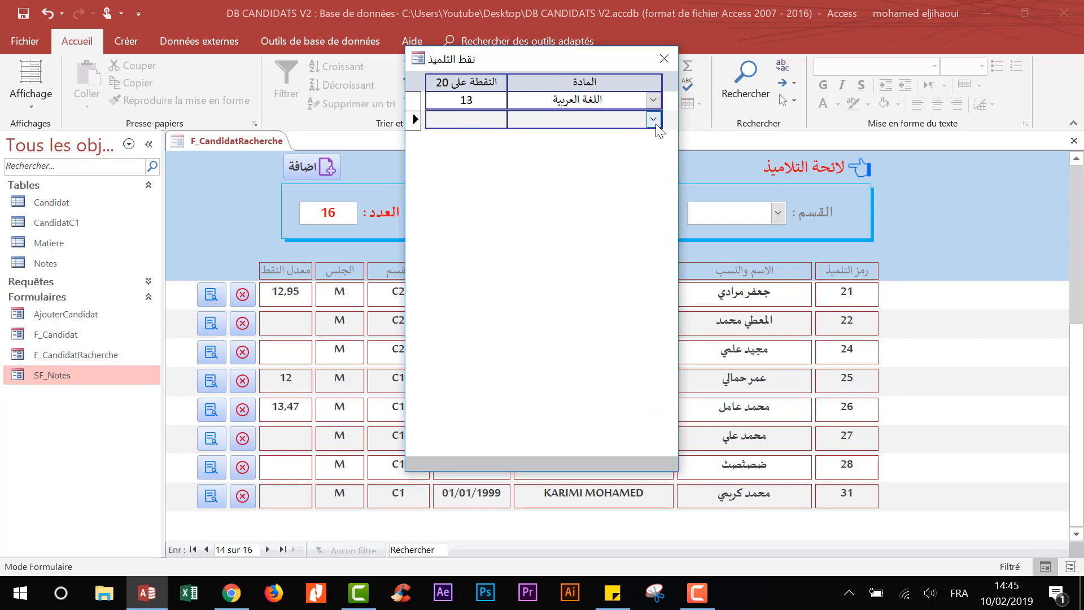
- Add grades 14 for اللغة الإنجليزية and 15 for الاجتماعيات, then close the grades window
left_click(654, 119)
left_click(588, 168)
left_click(469, 118)
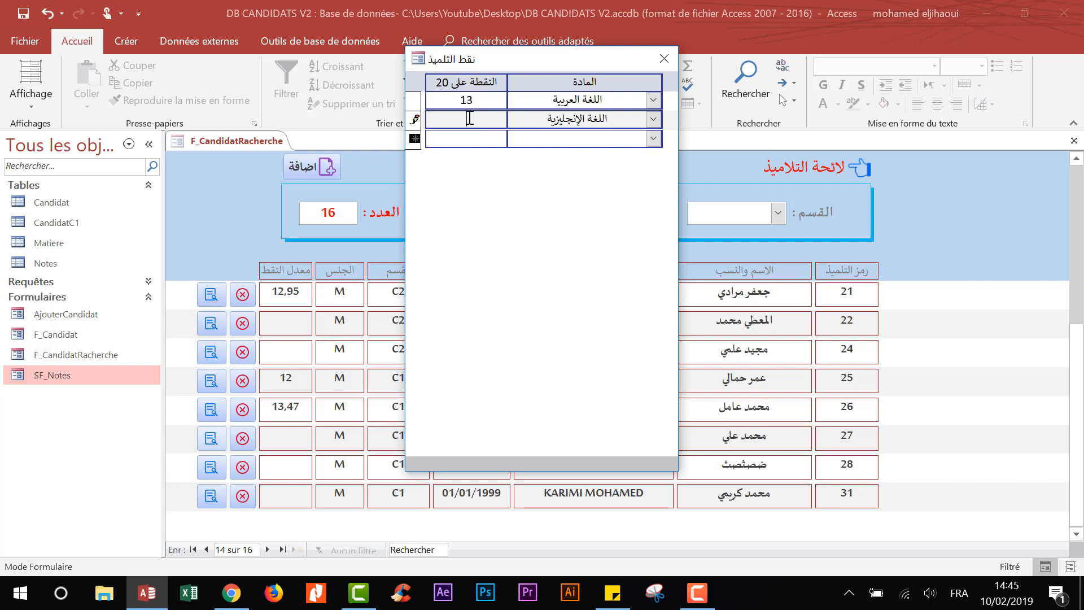
type("14")
left_click(653, 138)
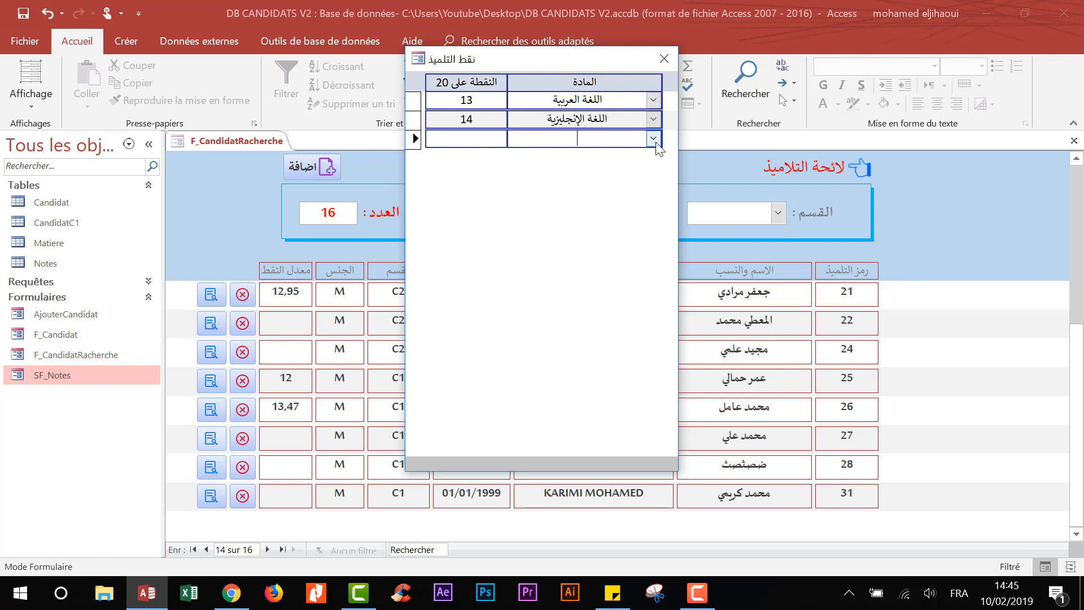
left_click(598, 203)
left_click(497, 137)
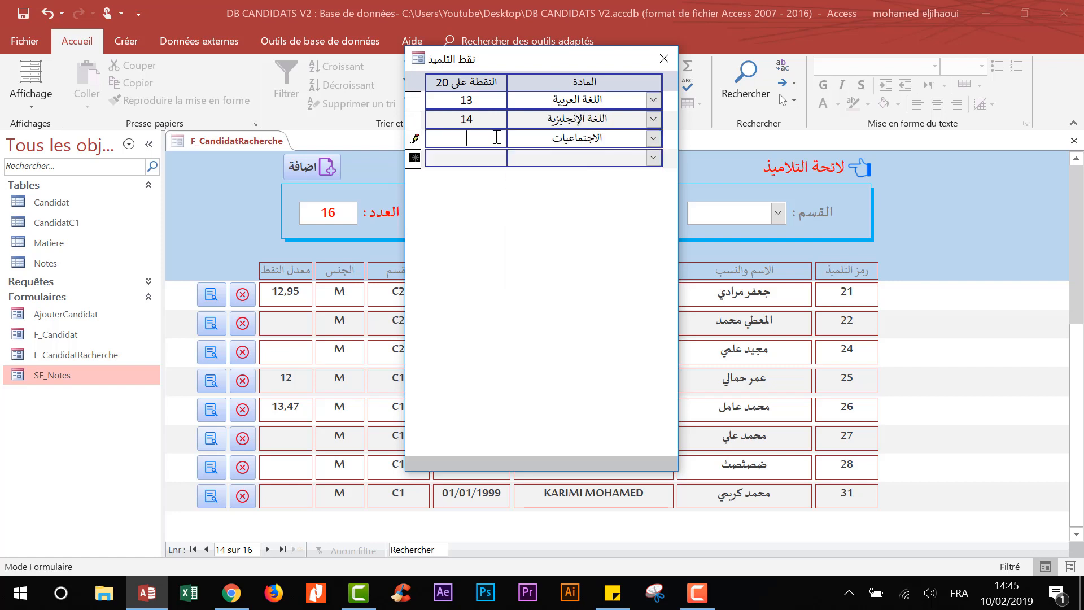
type("2")
type("5")
left_click(479, 157)
left_click(664, 59)
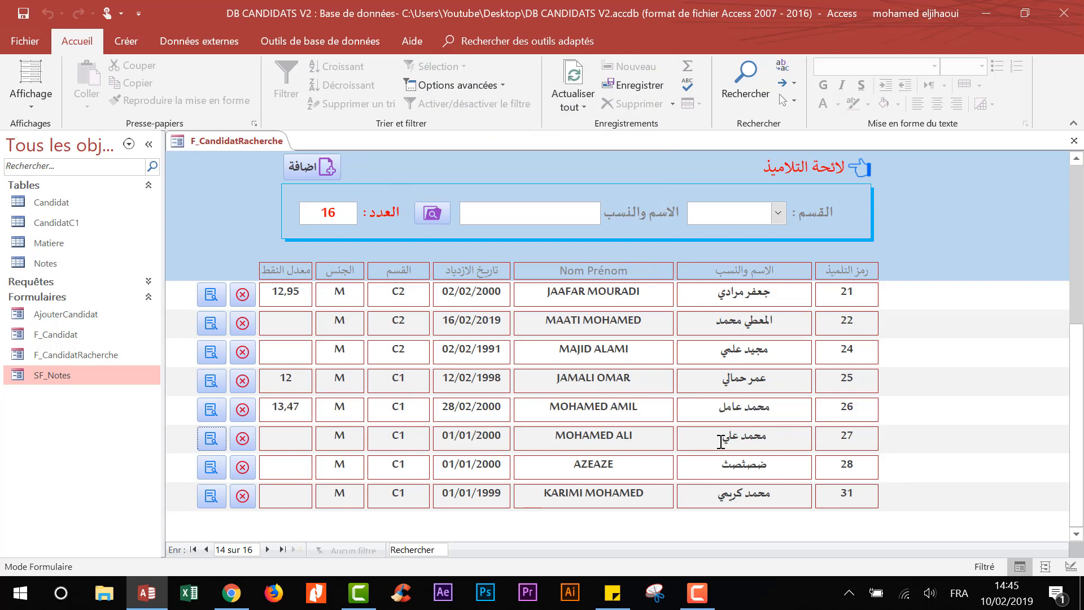
- Refresh the candidate list and check a candidate's updated average of 13,91
left_click(270, 441)
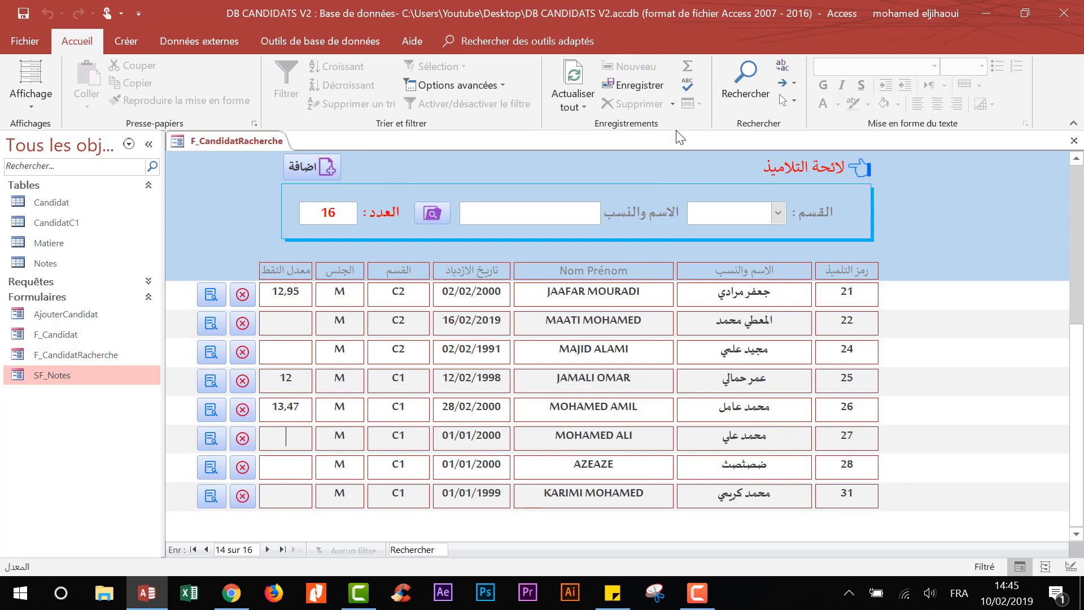
left_click(578, 78)
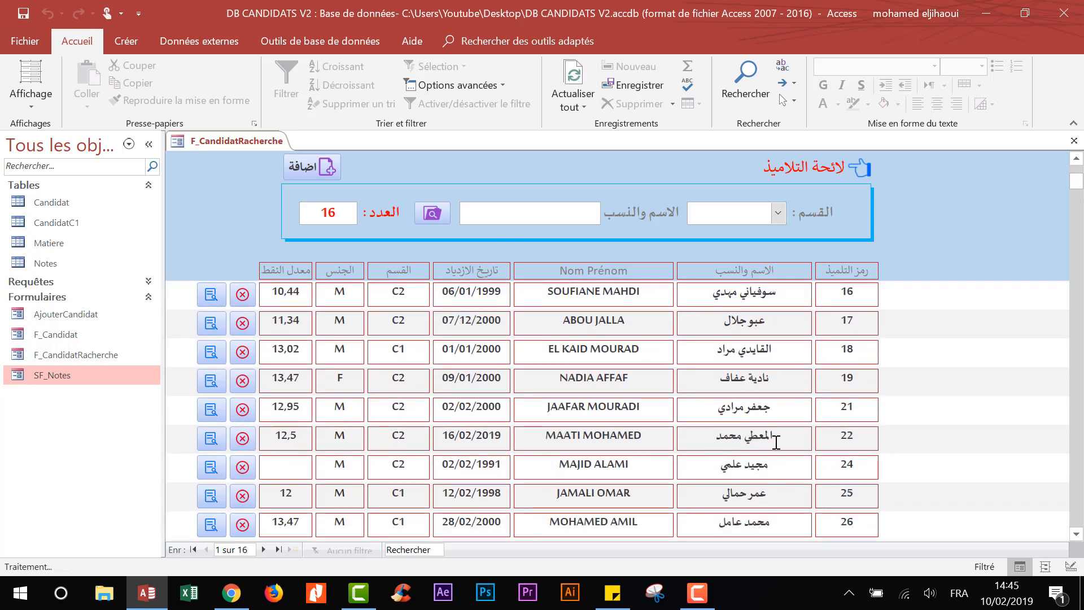
scroll(779, 497, "down", 1)
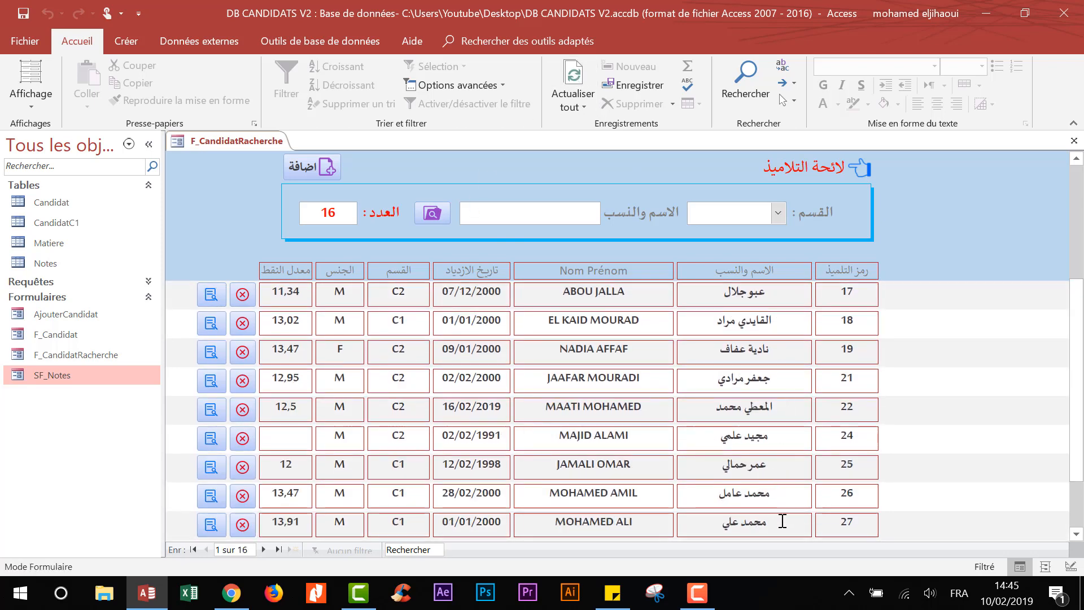
left_click(275, 521)
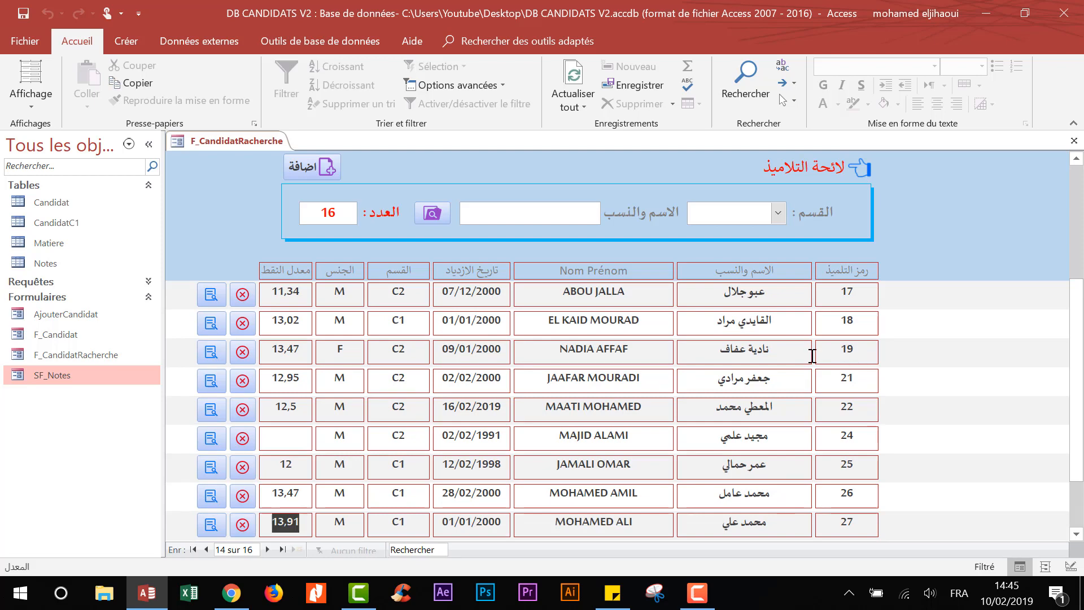
- Check another candidate's 11,34 average and birth date, then switch the form to Design view
left_click(264, 296)
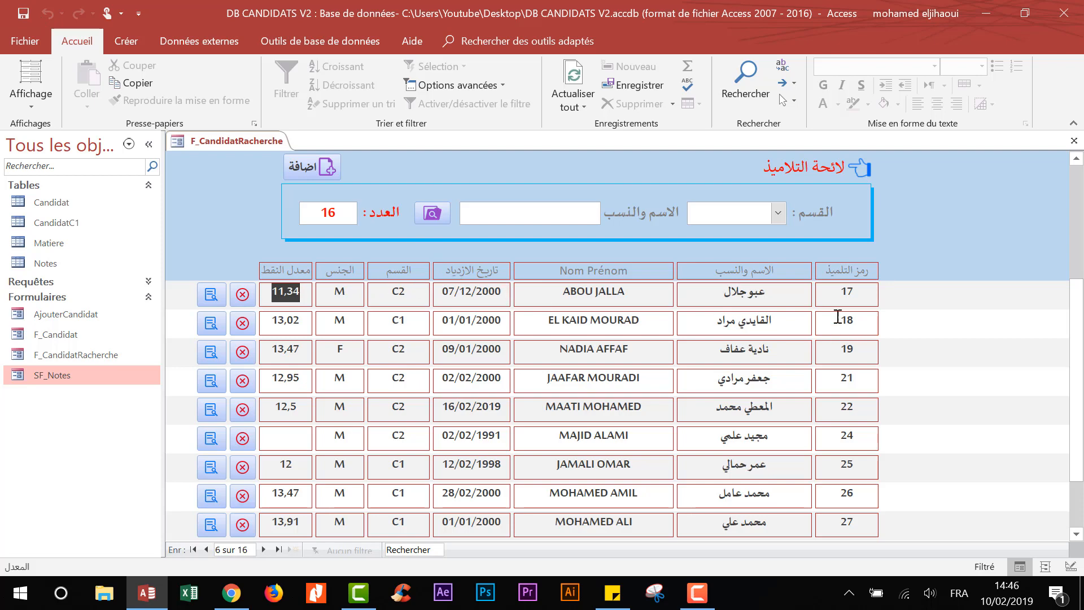
left_click(501, 293)
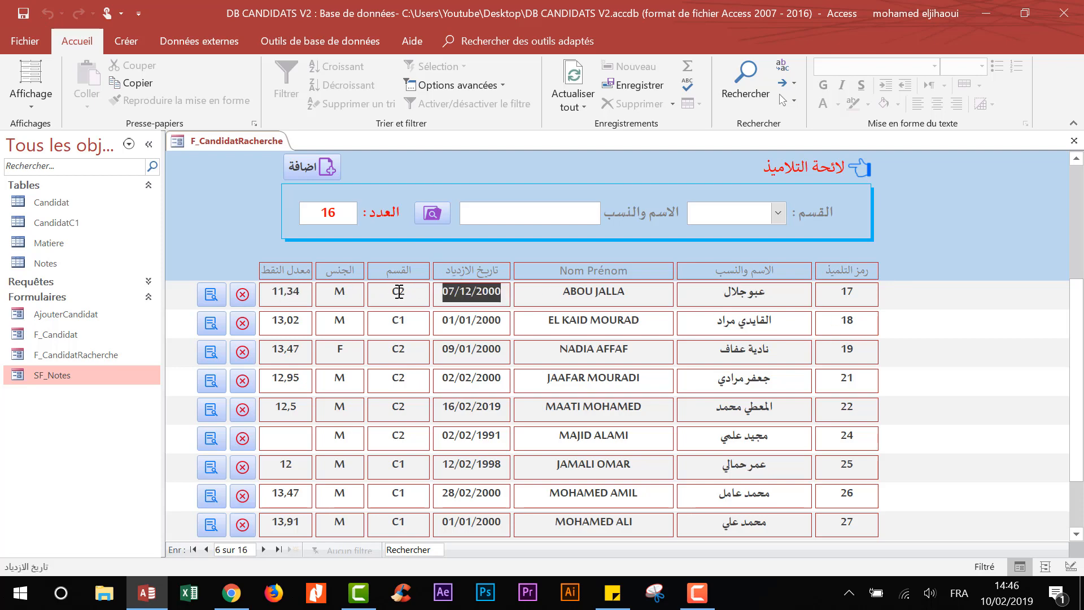
right_click(949, 217)
left_click(830, 271)
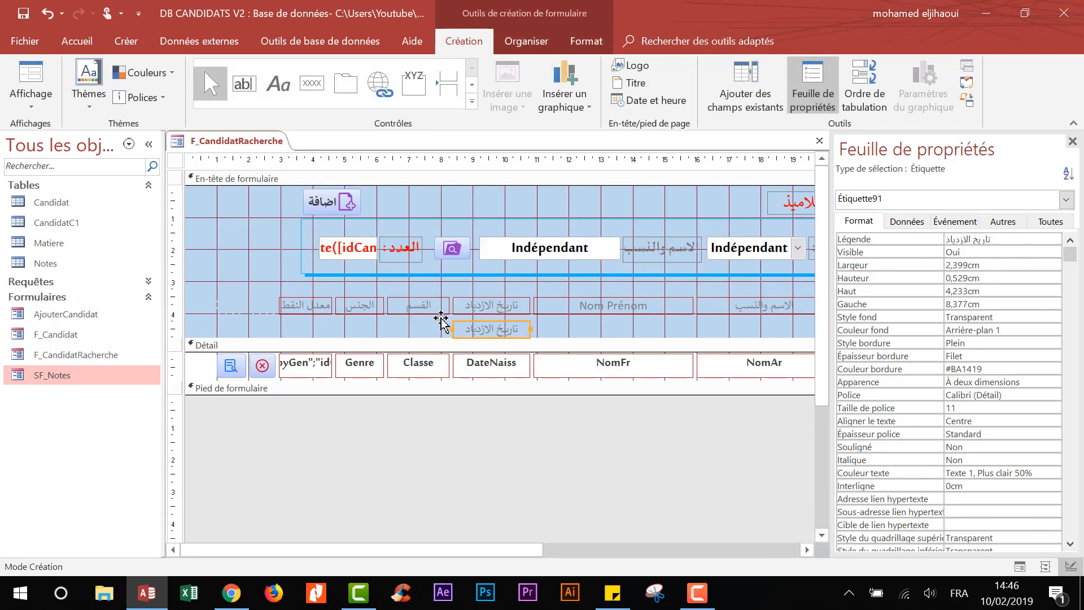
- Add an العمر column heading and paste a copy of the DateNaiss text box beneath it
left_click_drag(443, 321, 525, 305)
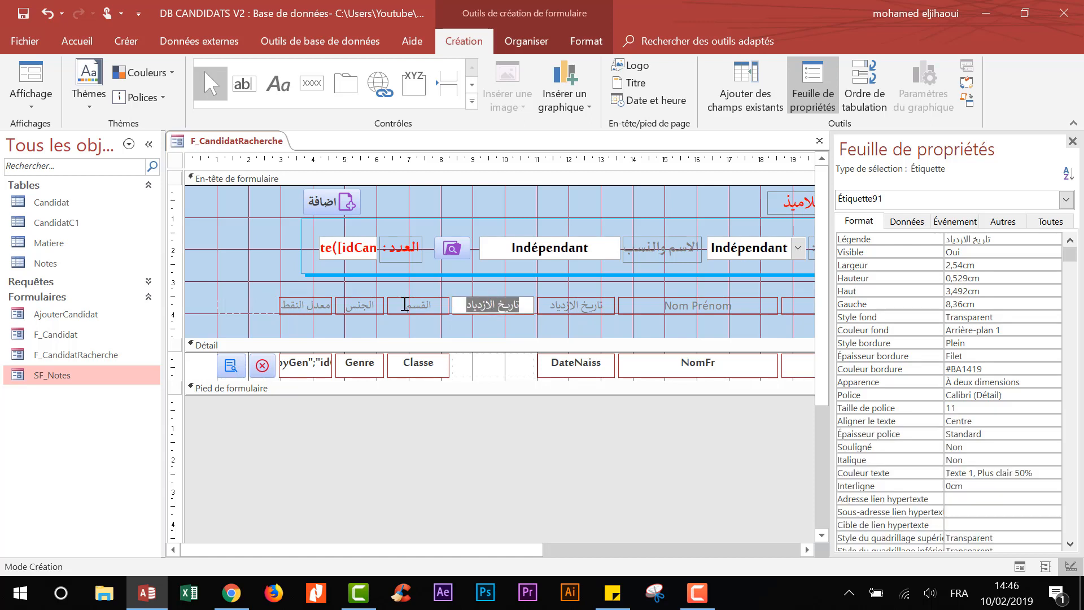
type("الع")
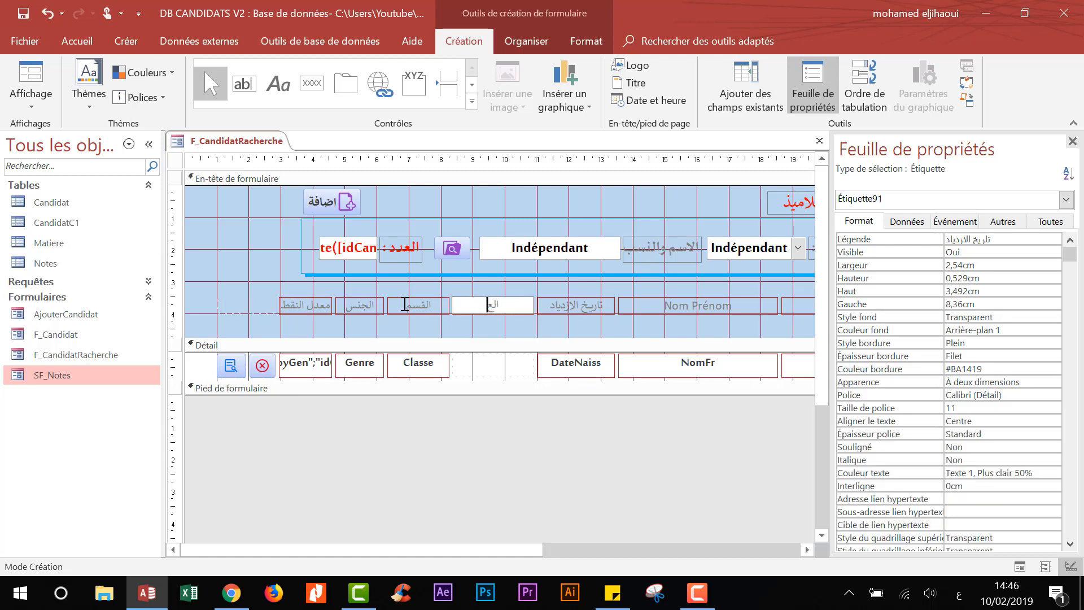
type("مر")
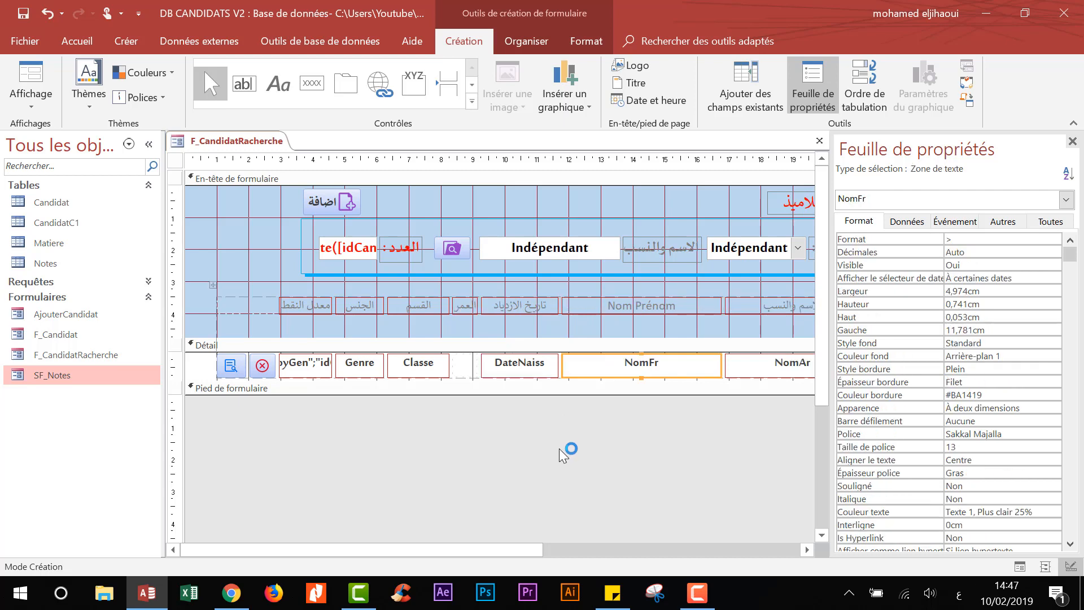
left_click(559, 448)
left_click(524, 371)
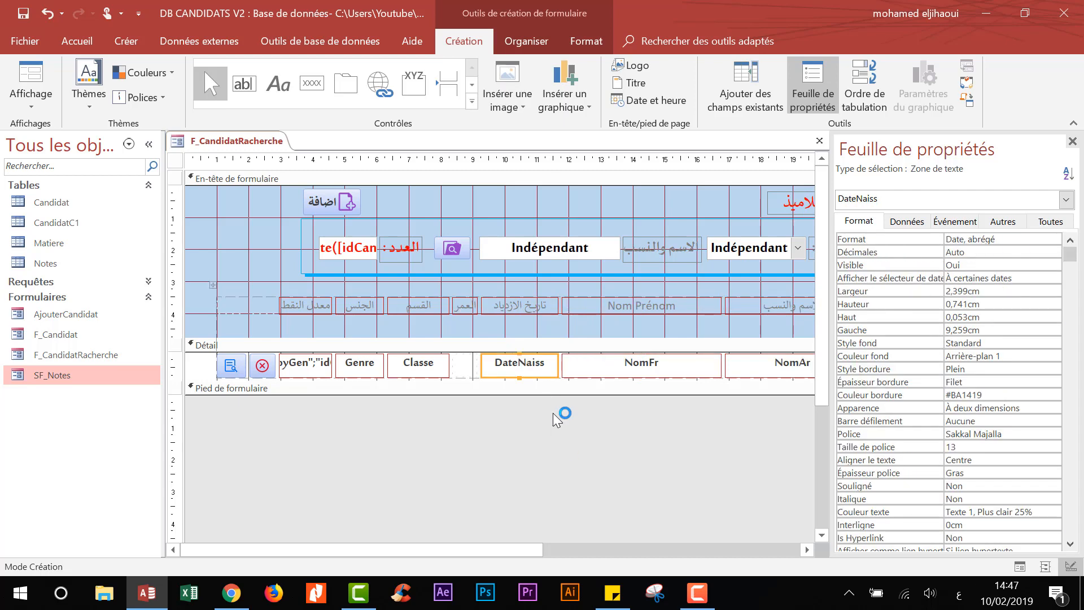
key("ctrl+c")
key("ctrl+v")
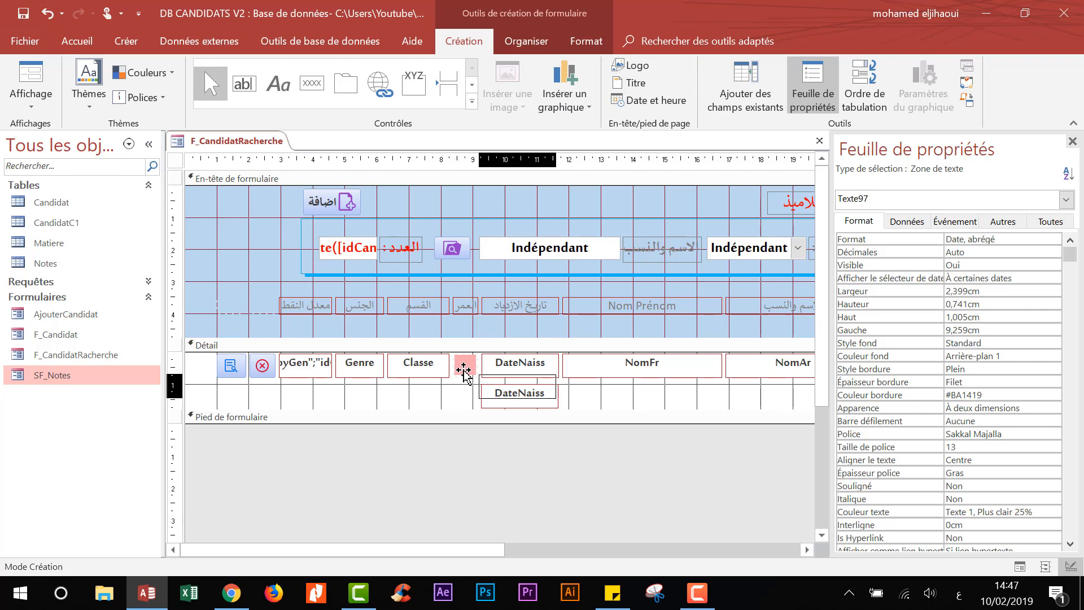
left_click_drag(463, 373, 460, 368)
- Shrink the detail and header sections back to size and widen the new age text box
left_click(485, 424)
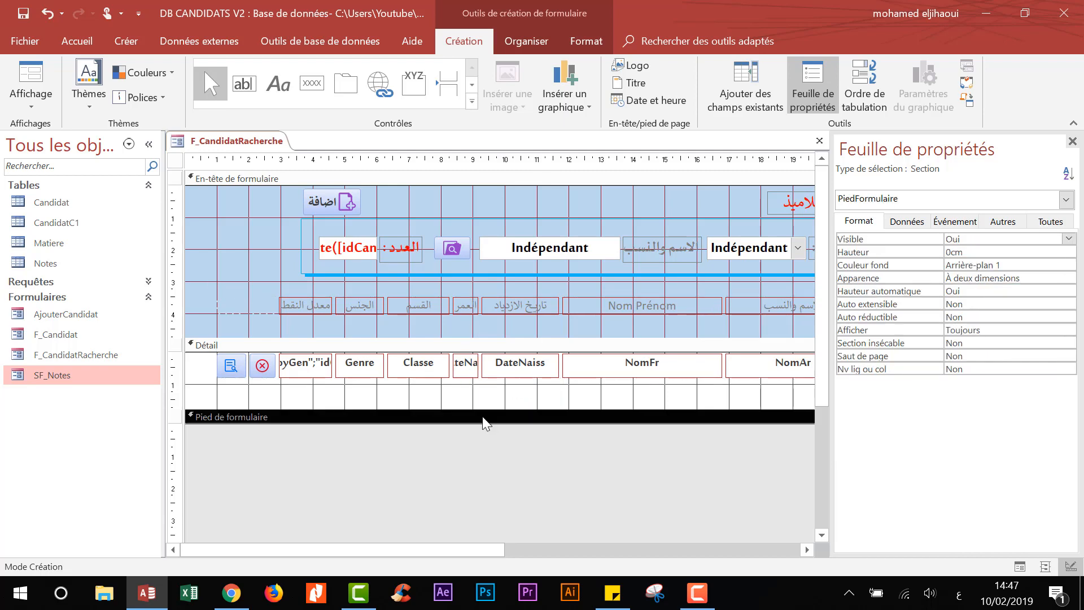
left_click_drag(481, 411, 468, 378)
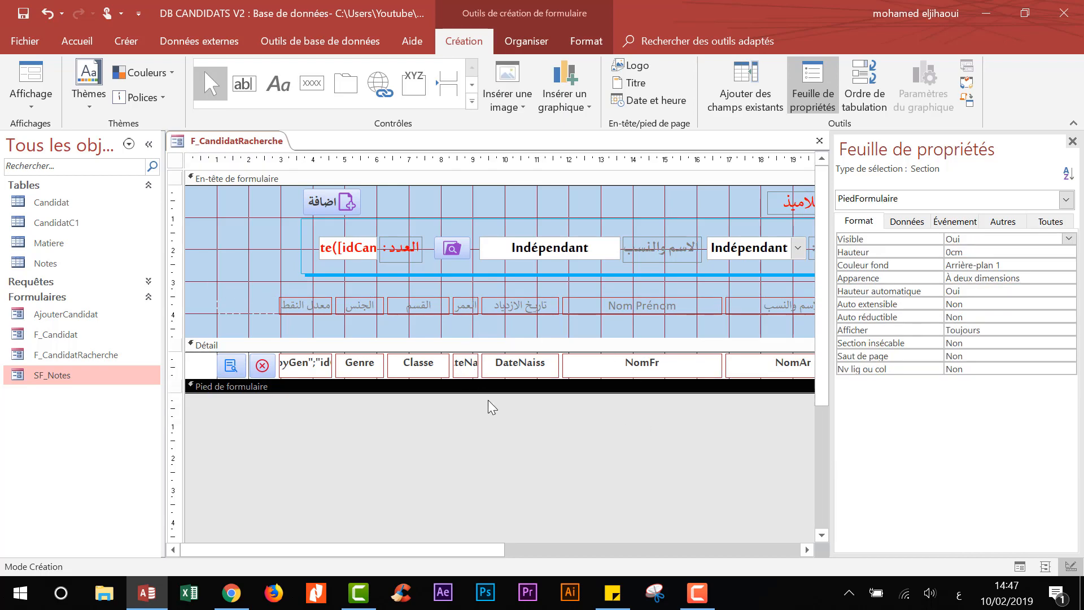
left_click(470, 339)
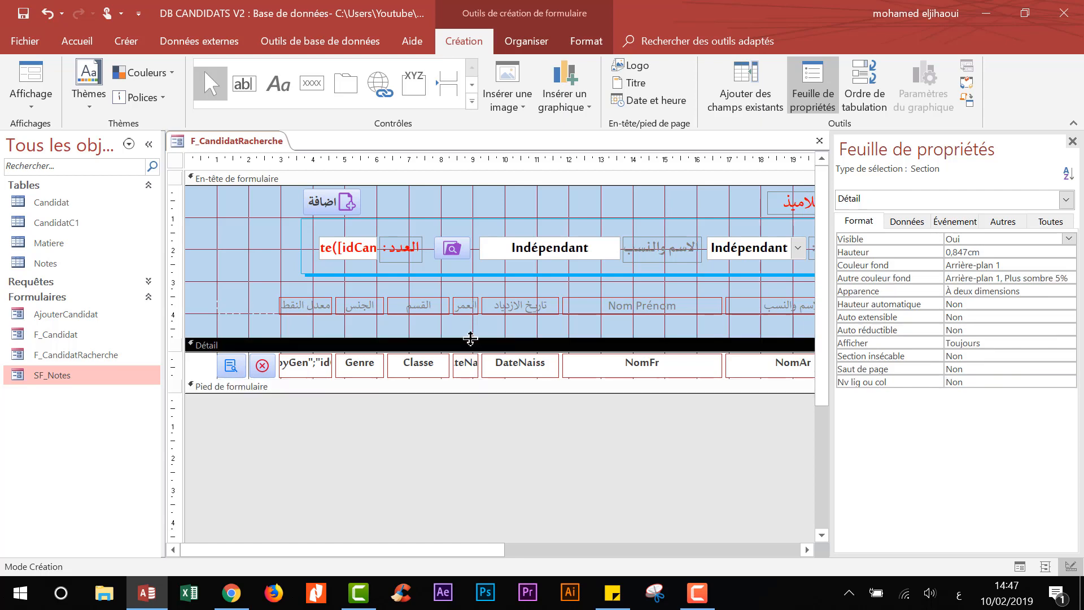
left_click_drag(471, 338, 470, 317)
left_click(508, 431)
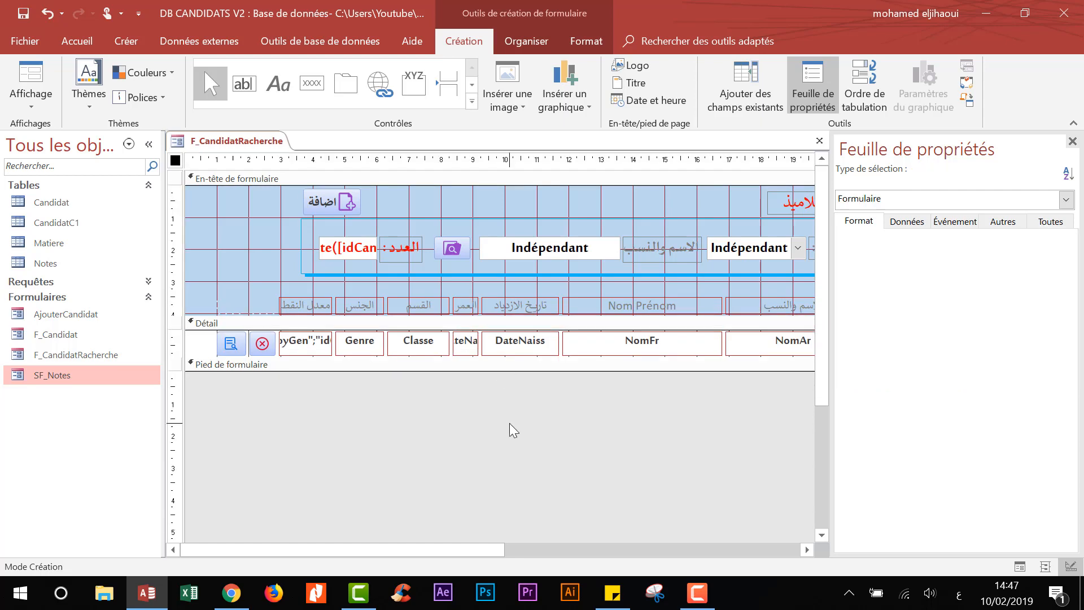
left_click(476, 350)
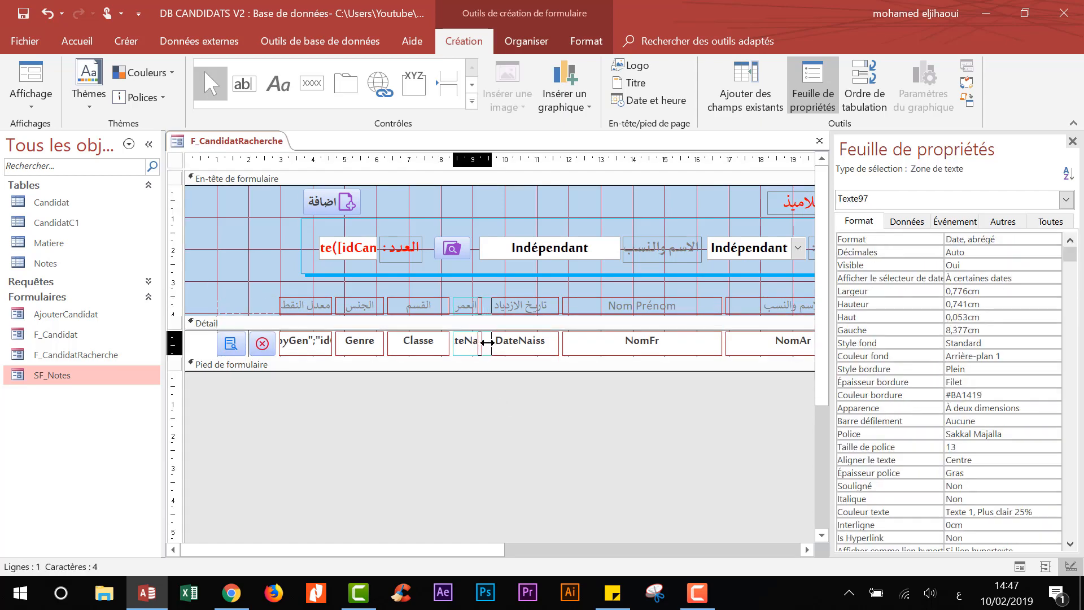
left_click_drag(487, 342, 500, 342)
left_click(148, 145)
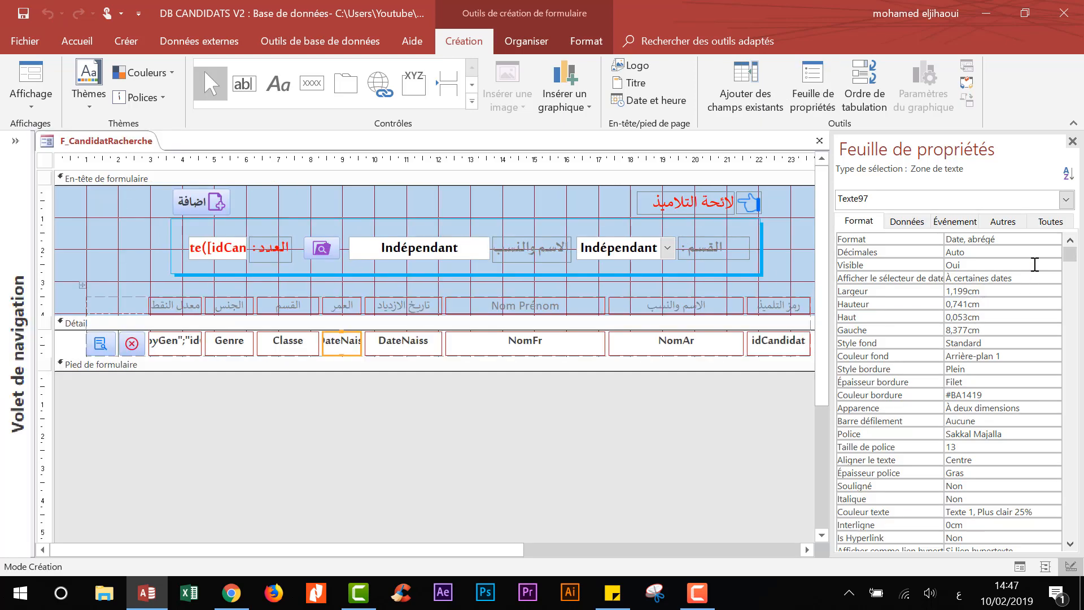
left_click(1072, 141)
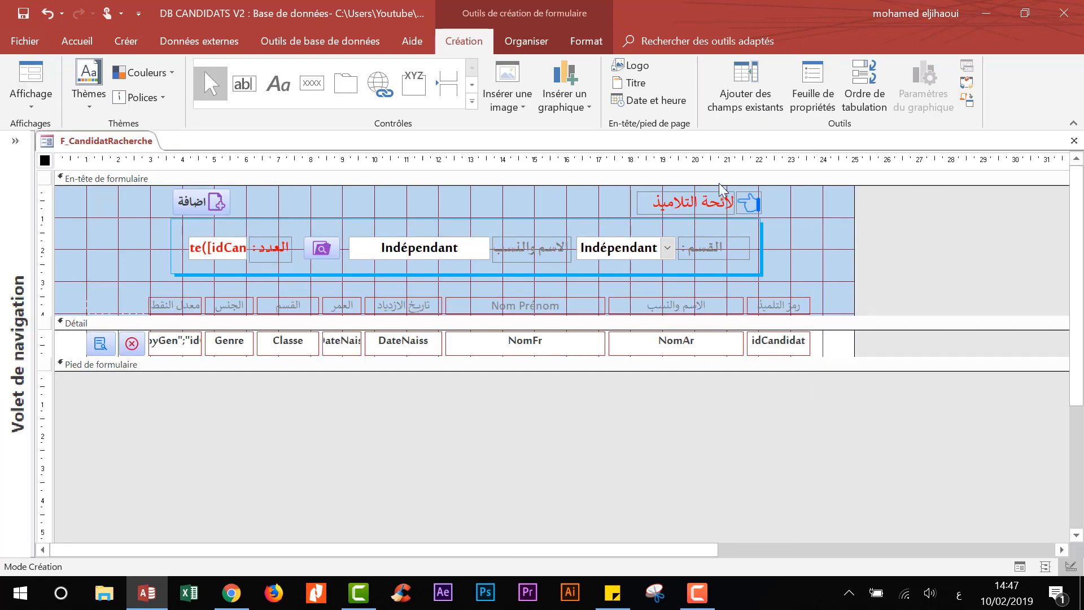
left_click(813, 85)
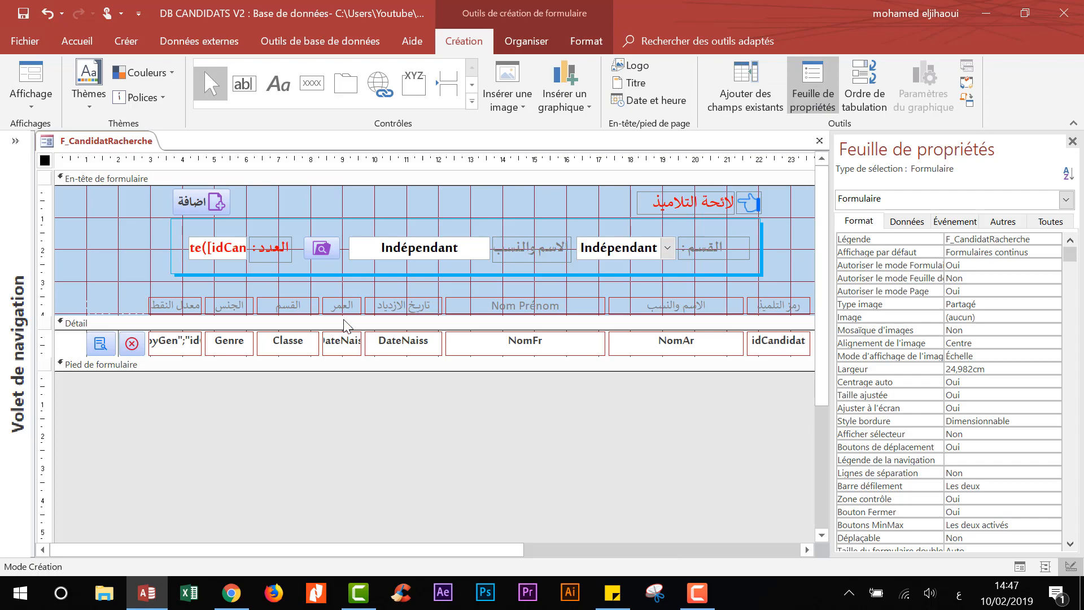
- Clear the age box's DateNaiss control source and its Date, abrégé format
left_click(343, 343)
left_click(1051, 222)
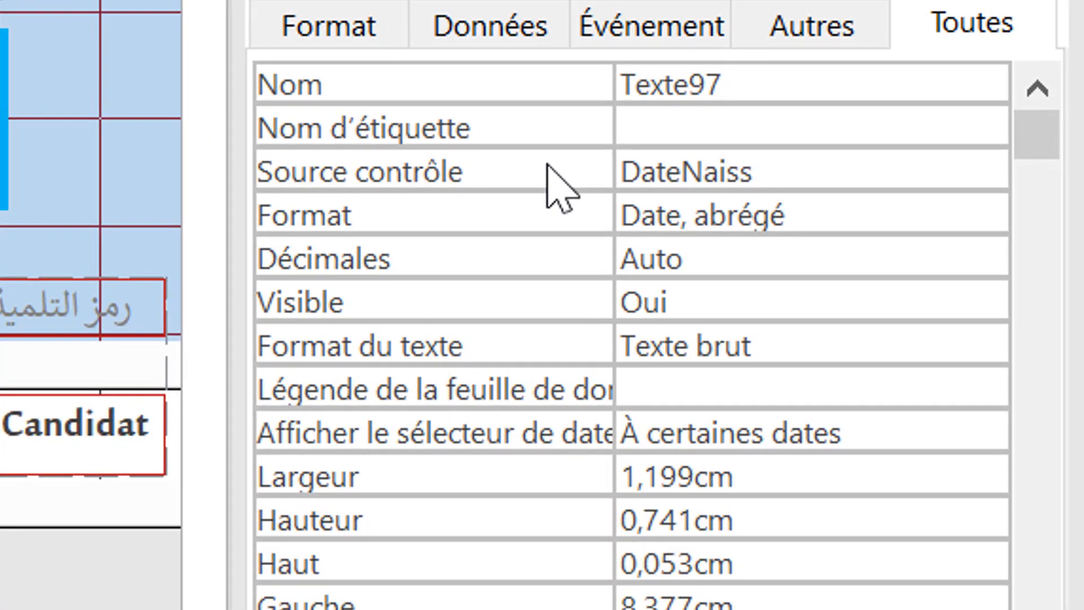
left_click(920, 265)
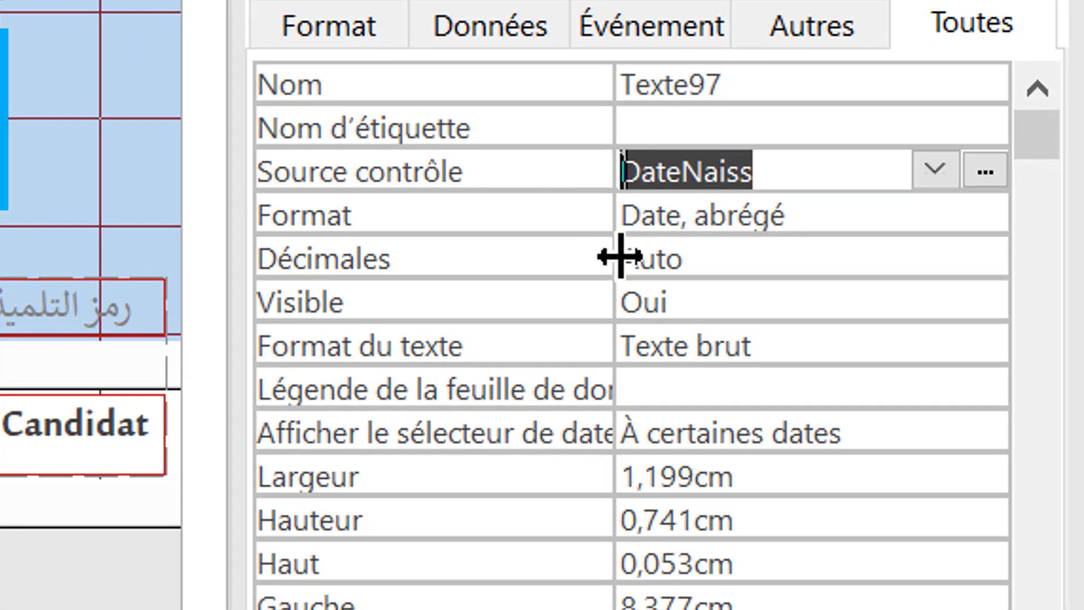
key("Delete")
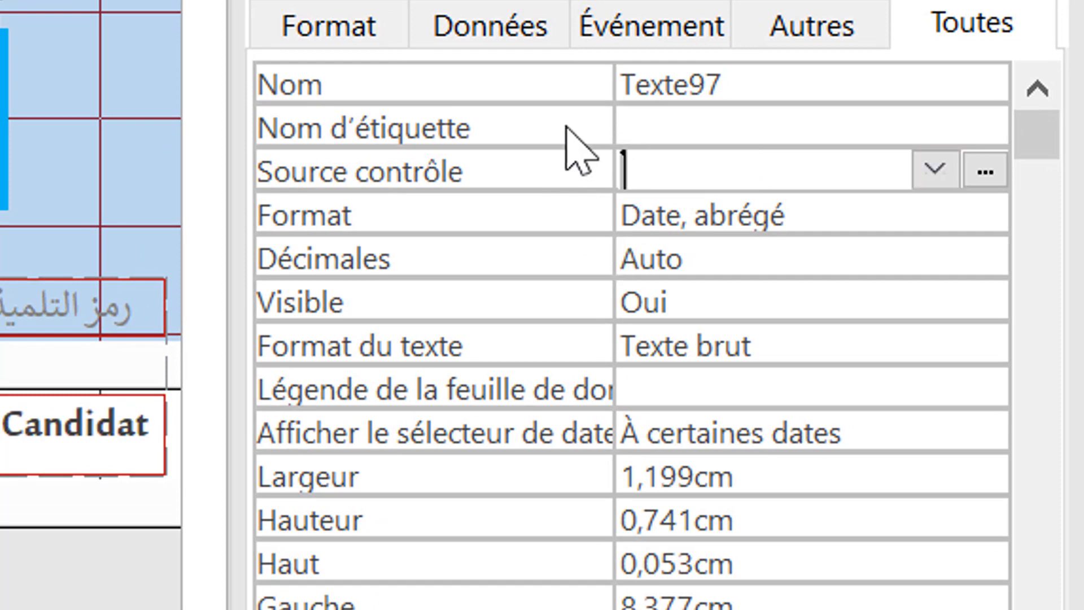
left_click(553, 226)
key("Delete")
left_click(542, 145)
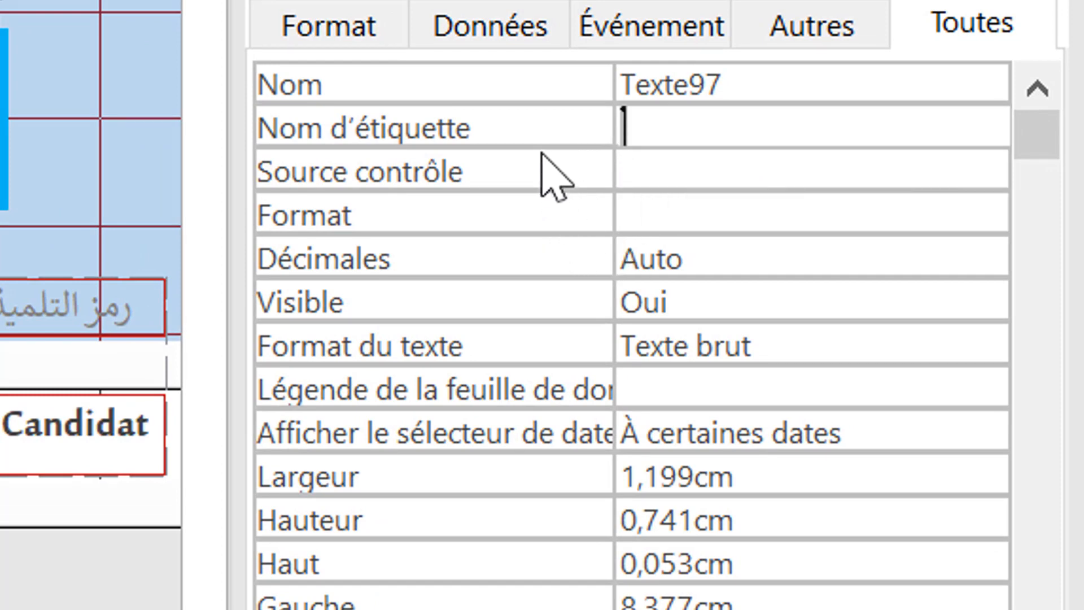
left_click(543, 168)
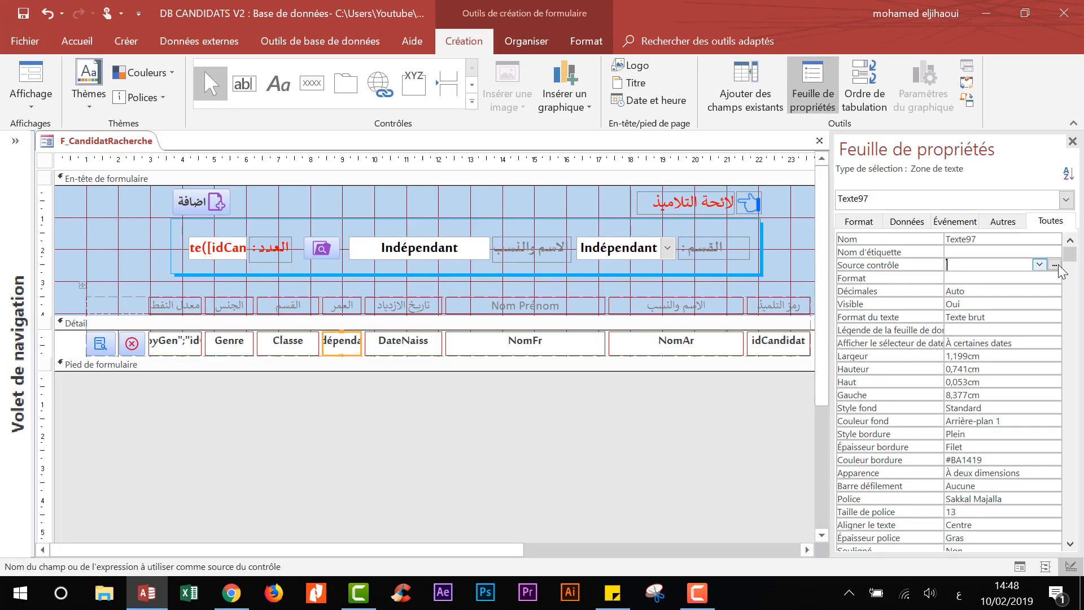
left_click(1055, 265)
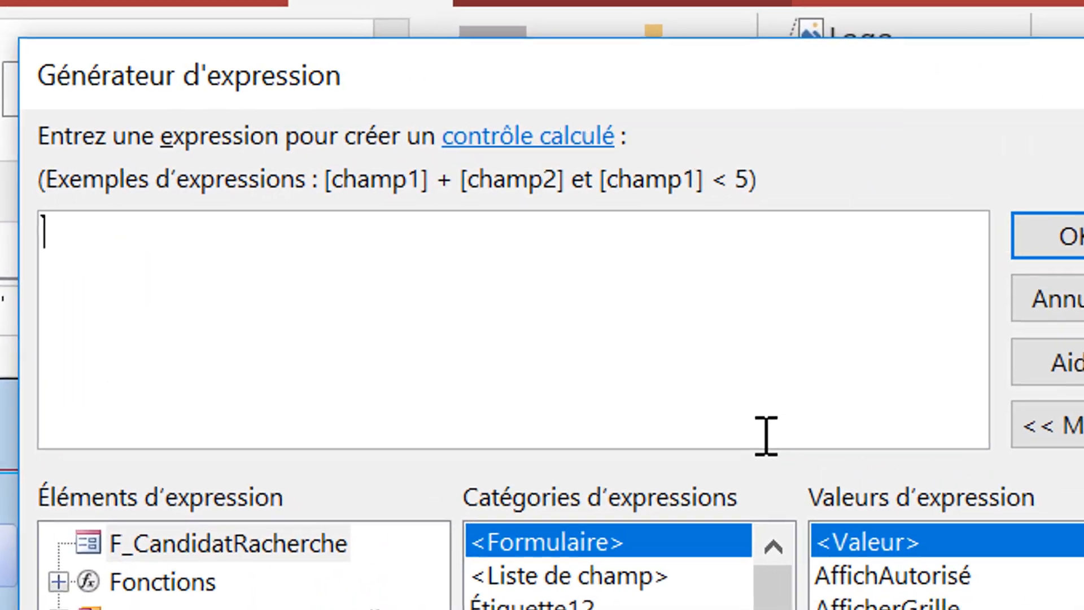
- Begin the age expression with DiffDate("AAAA"; after removing stray Arabic characters
type("ىي")
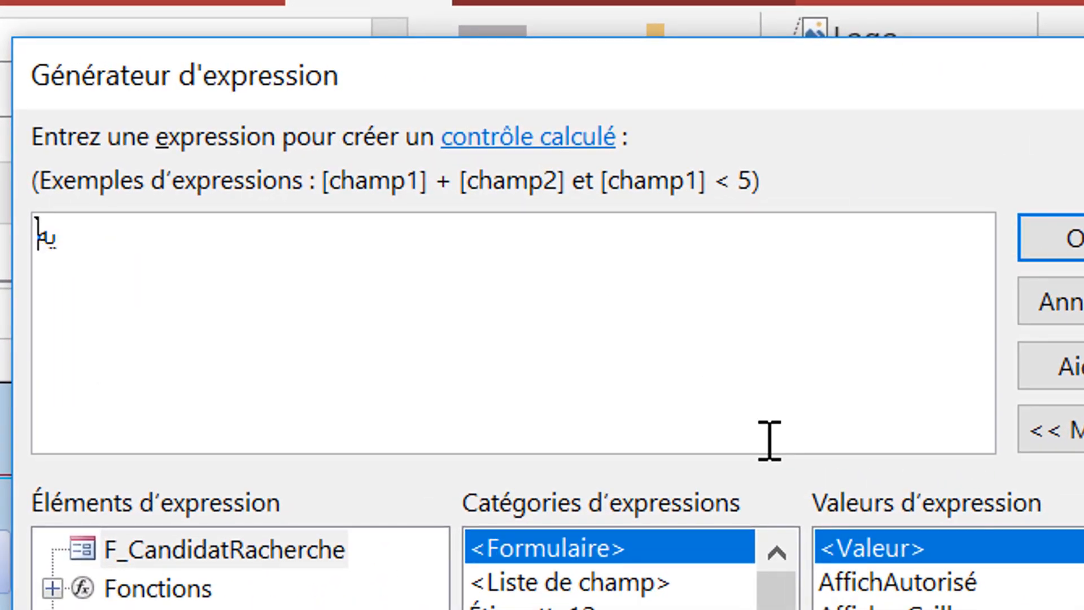
key("BackSpace")
key("alt+shift")
type("يه")
key("BackSpace")
key("BackSpace")
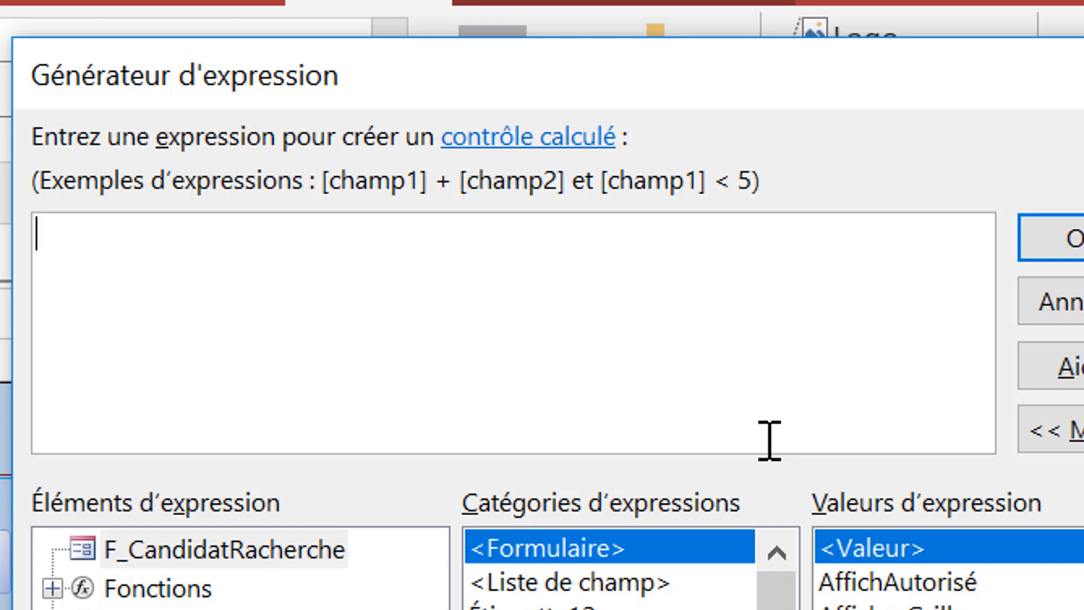
type("di")
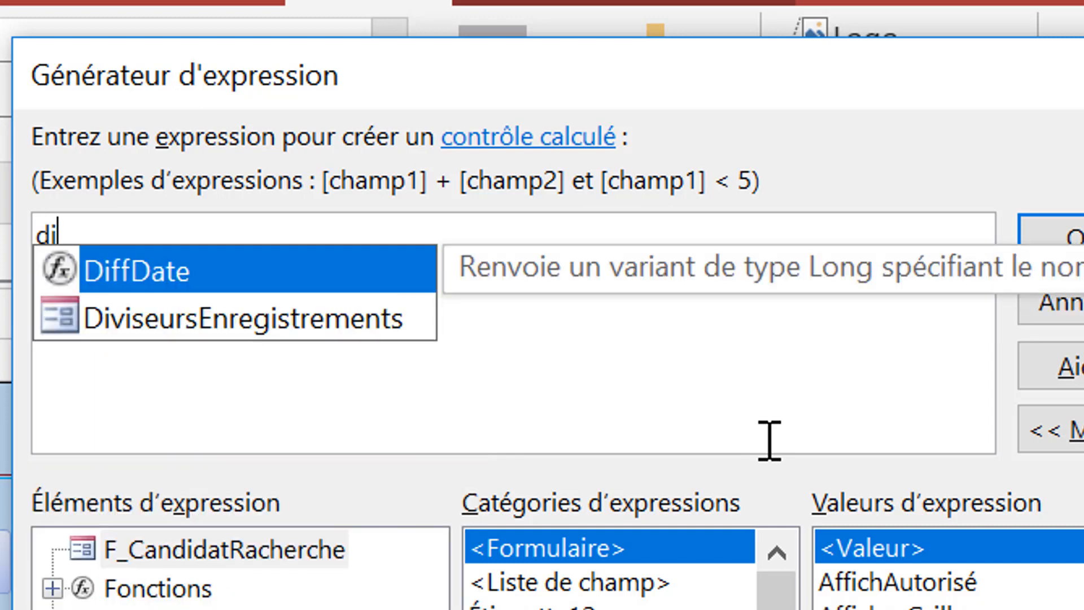
key("Tab")
type("\"")
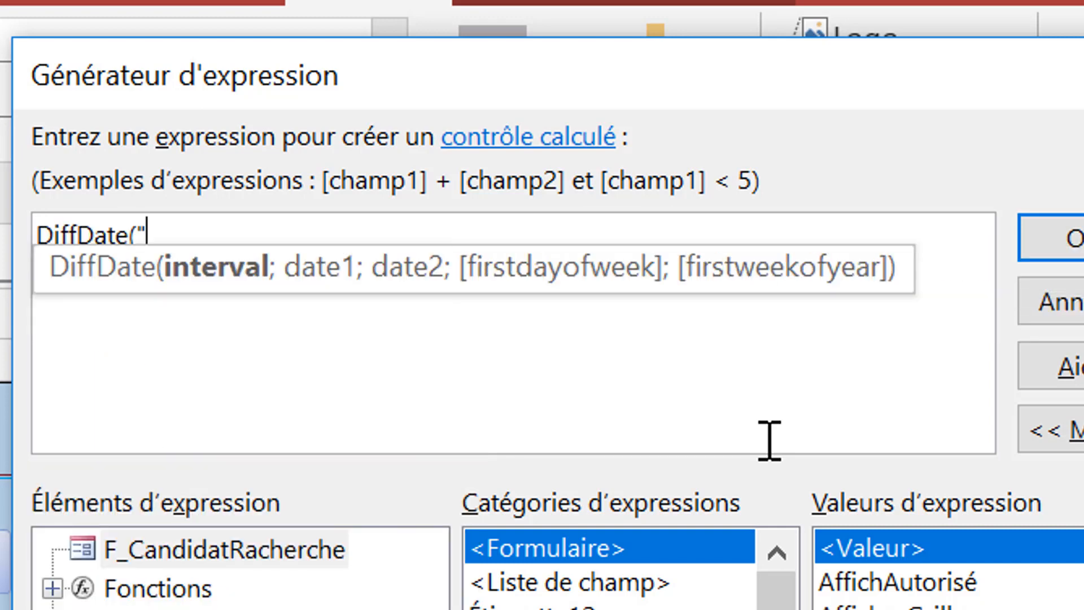
type("AAAA")
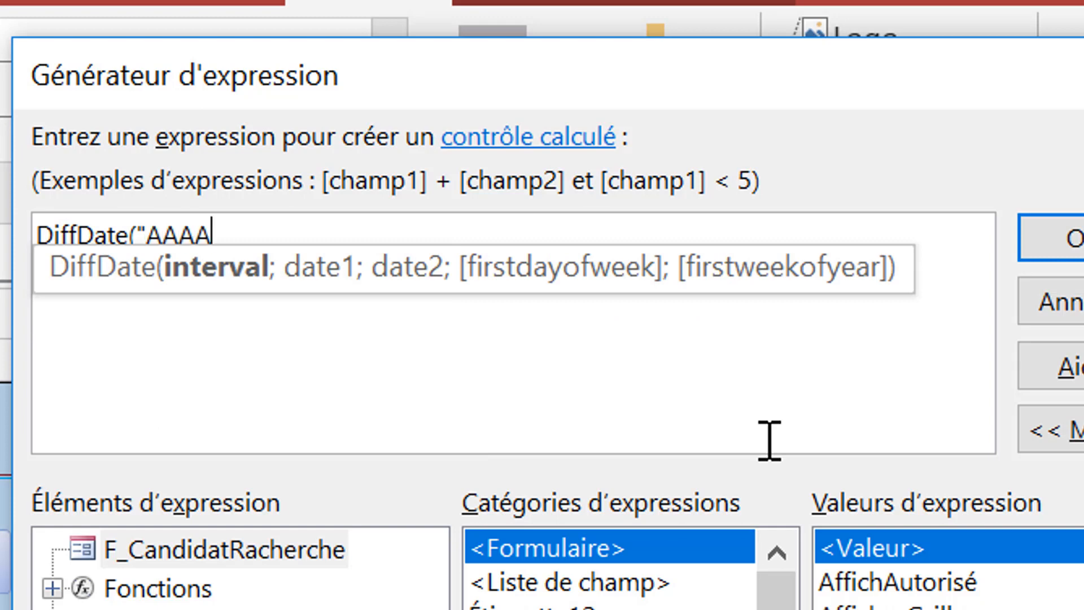
type("\";")
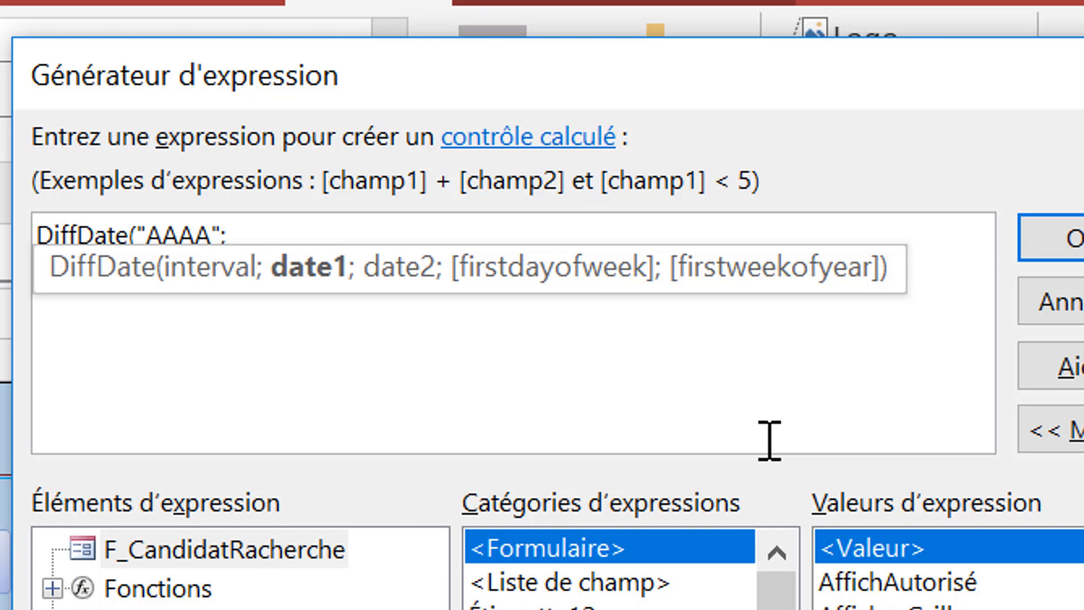
- Complete it as DiffDate("AAAA";[DateNaiss];Date()) and confirm the expression
type("d")
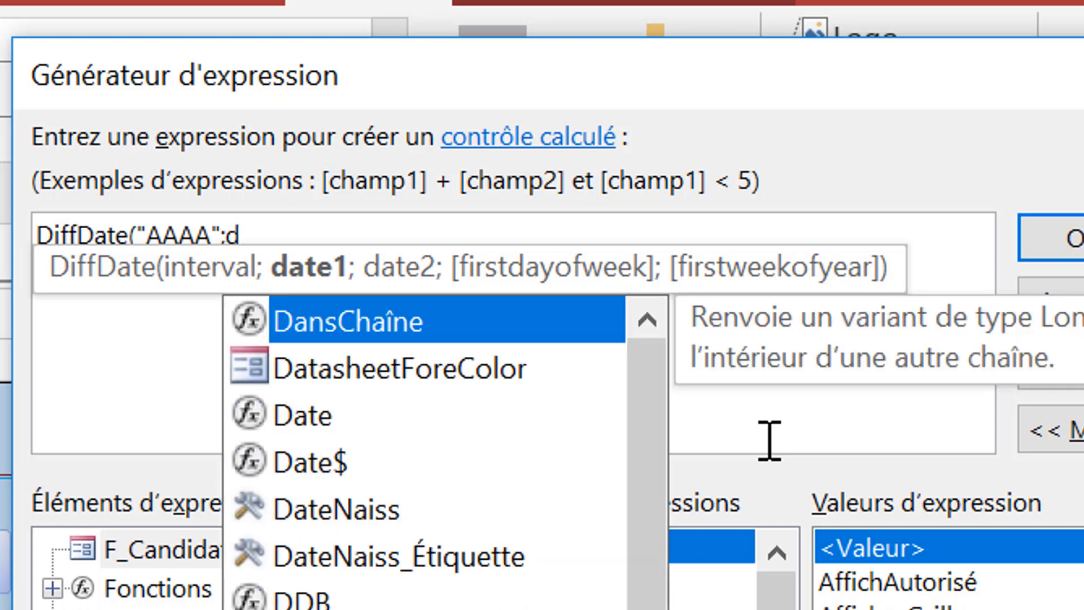
type("ta")
key("BackSpace")
key("BackSpace")
type("a")
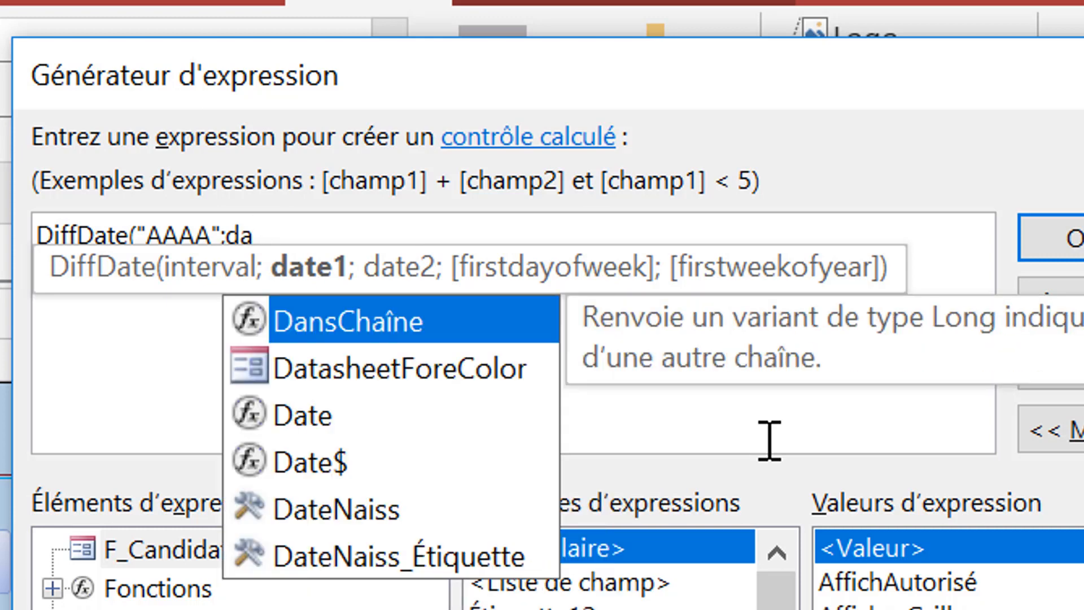
type("t")
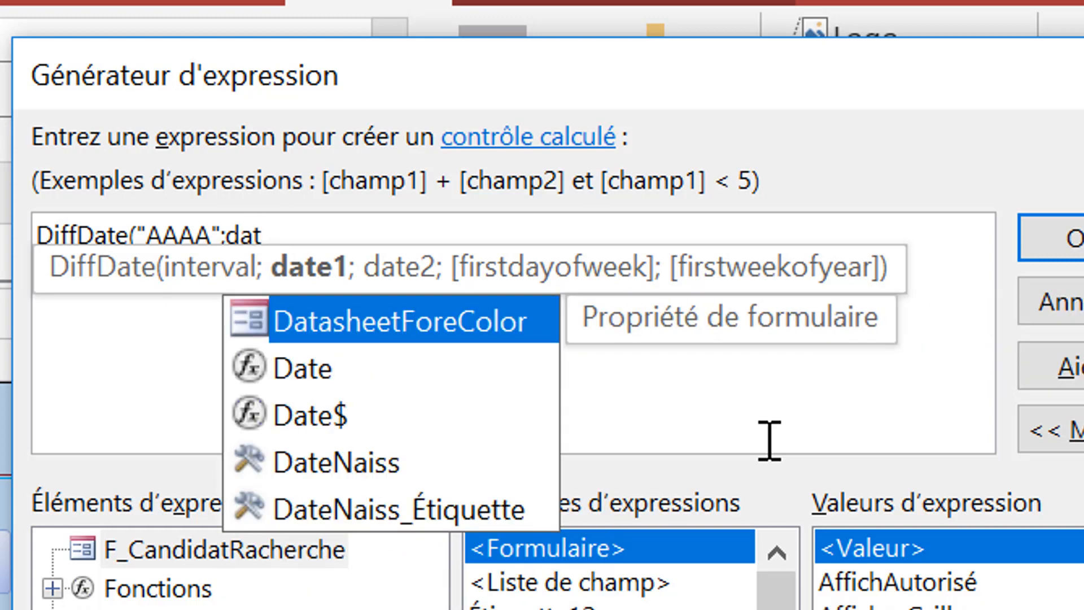
double_click(346, 468)
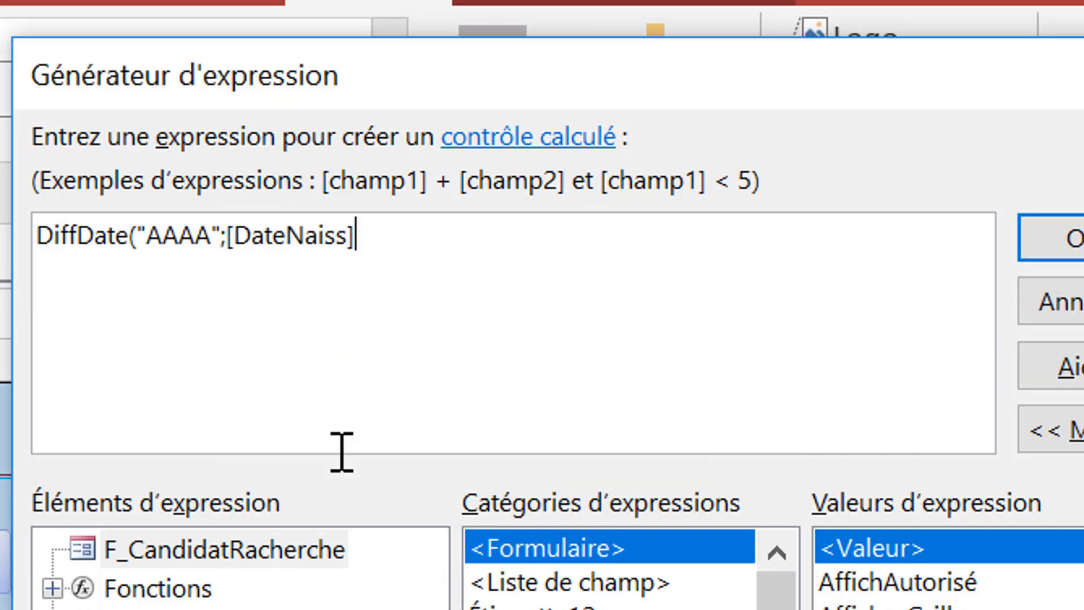
type(";da")
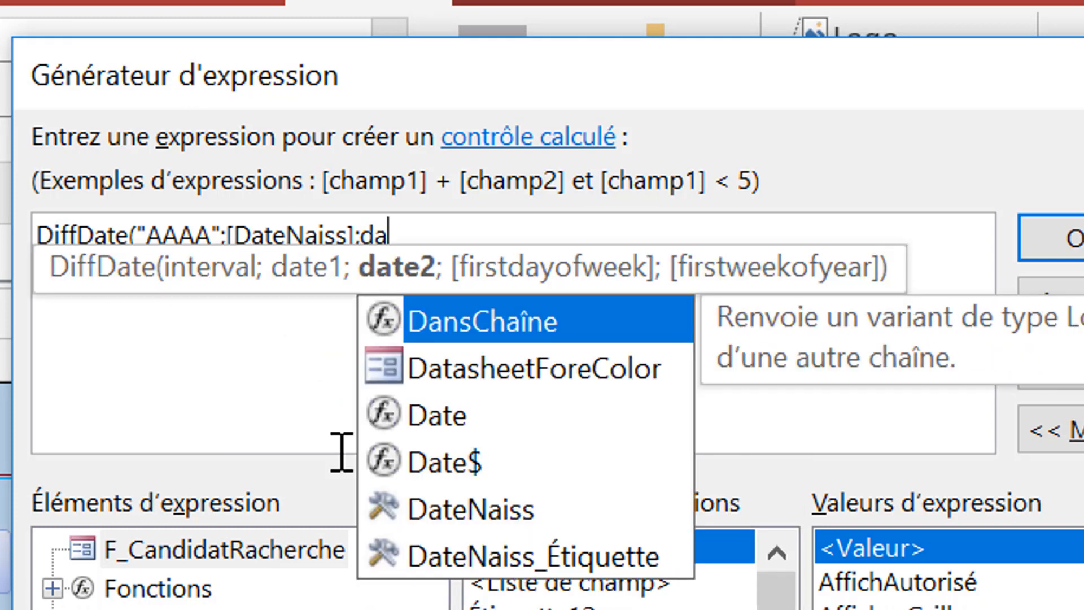
type("te")
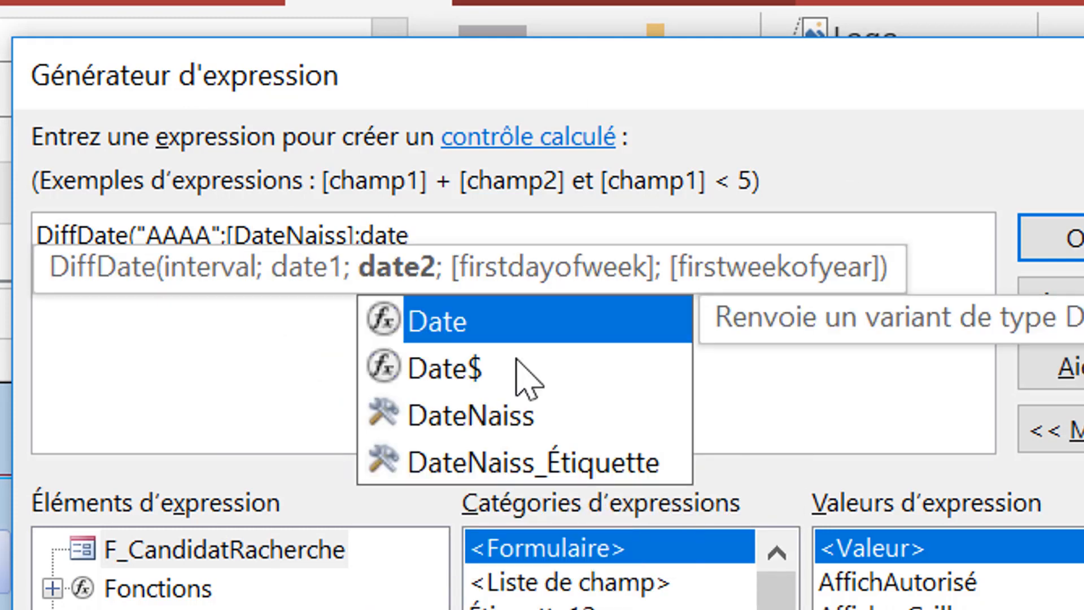
double_click(434, 328)
type("))")
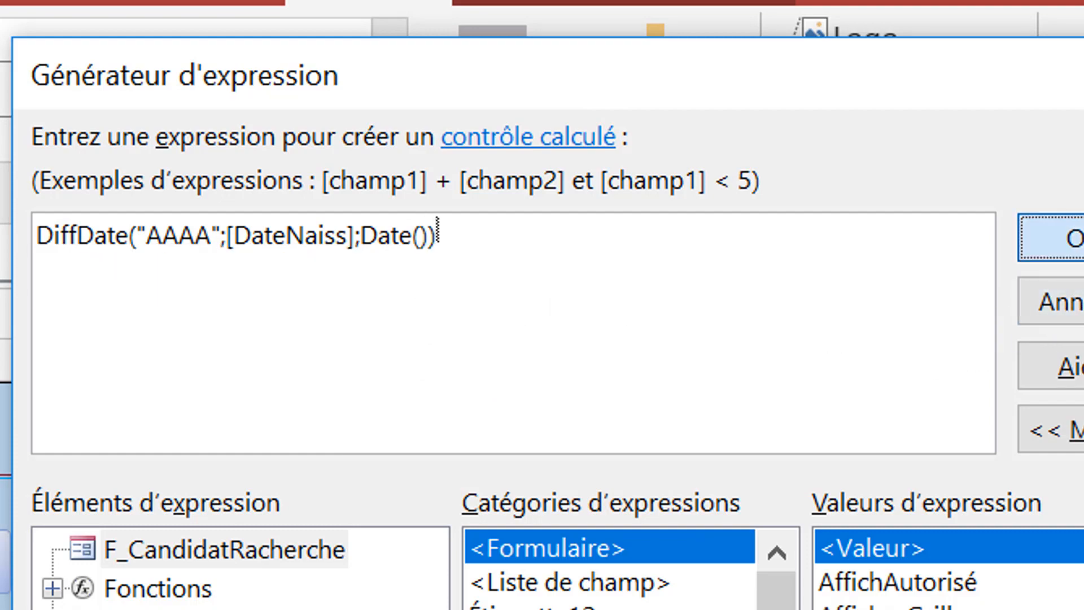
left_click(1050, 237)
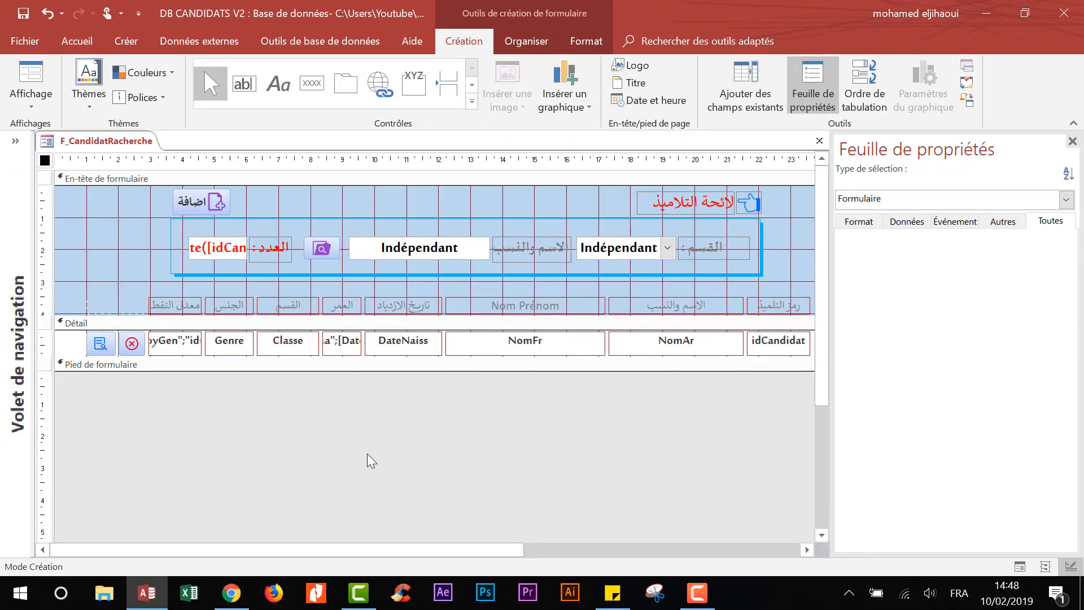
- In Form view, change the birth date 16/02/2019 to 16/02/2010 so the age shows 9
left_click(32, 70)
scroll(332, 353, "down", 2)
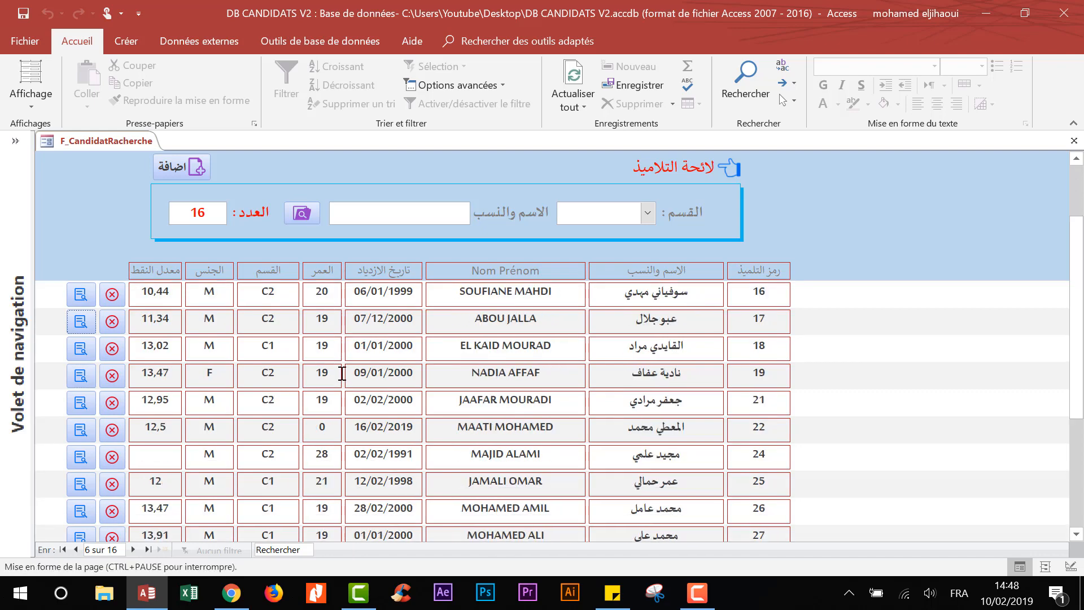
left_click(413, 427)
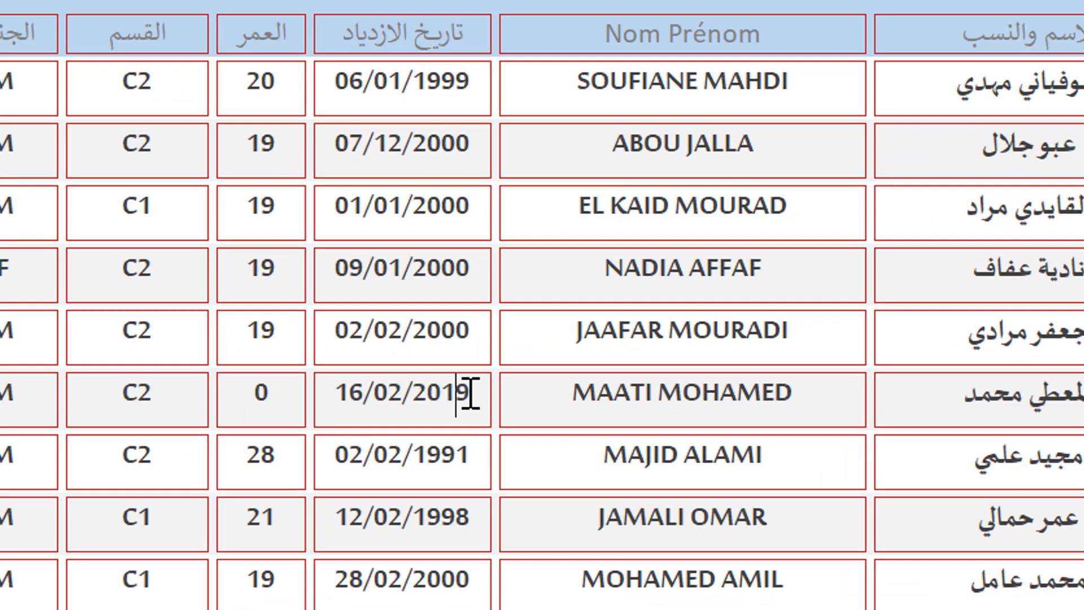
left_click_drag(470, 394, 478, 394)
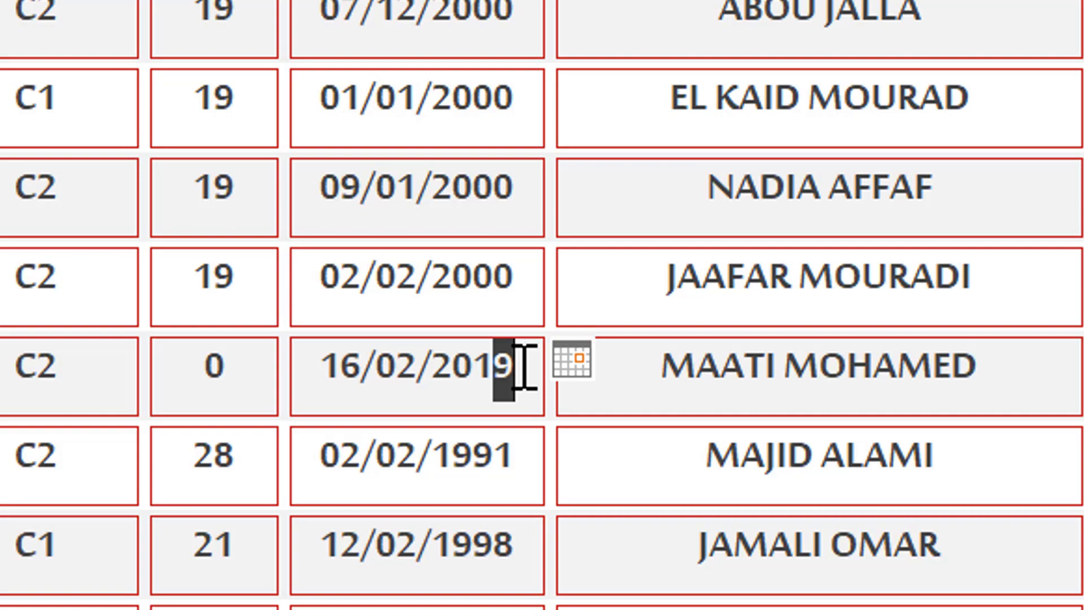
type("0")
left_click(515, 476)
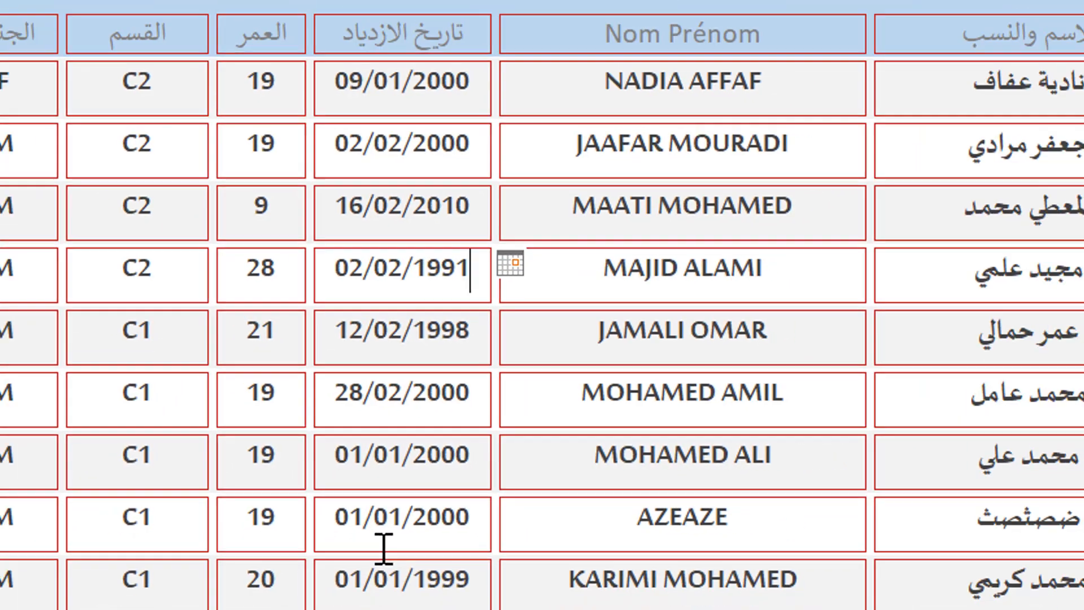
scroll(383, 408, "up", 3)
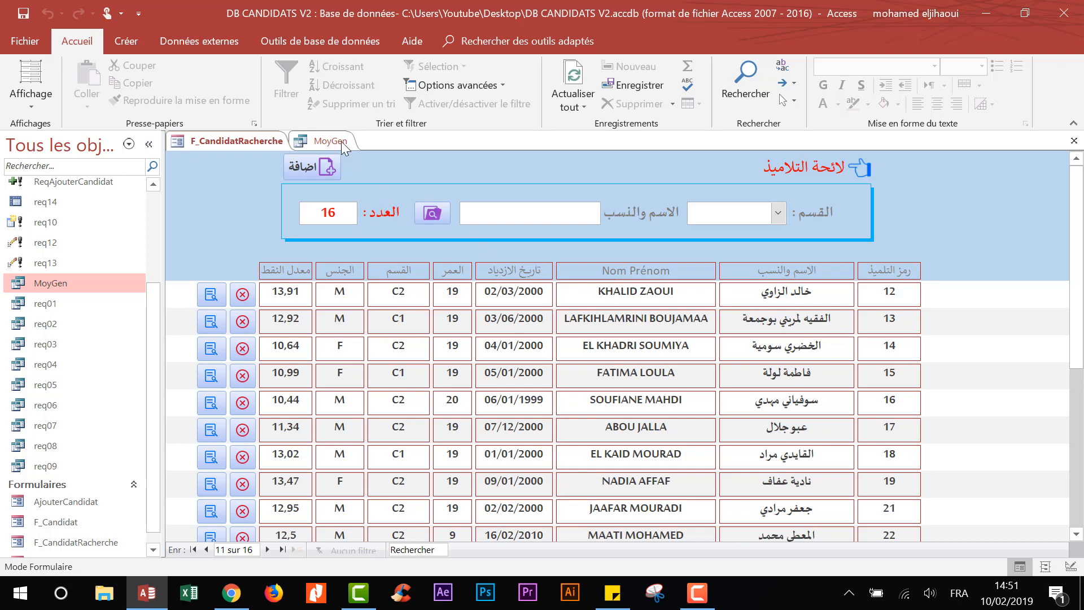
- Close Access, reopen DB CANDIDATS V2 from the desktop, and show the Créer commands
left_click(1064, 12)
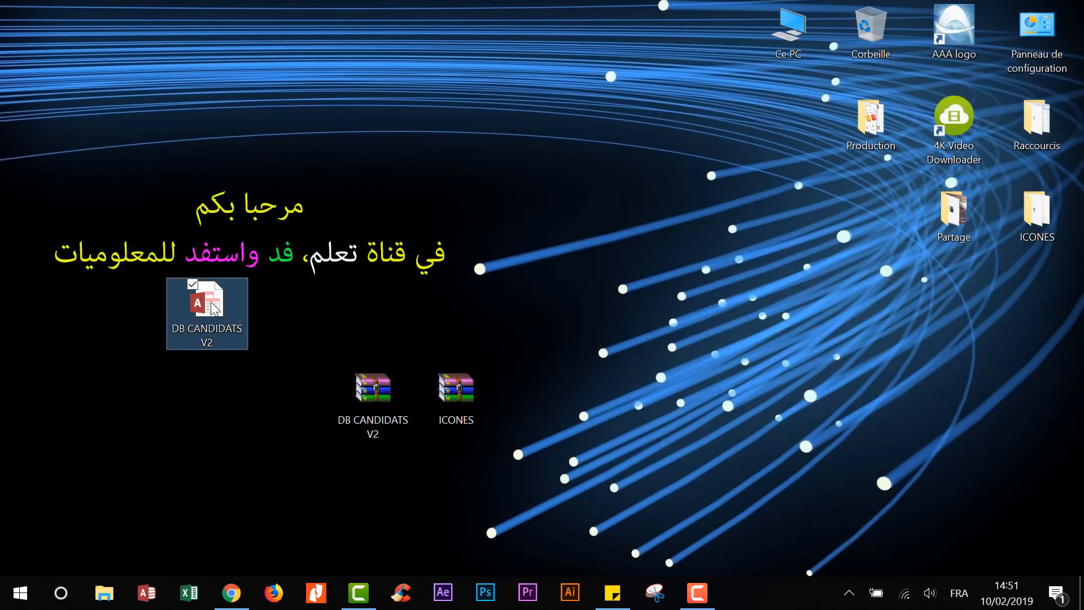
double_click(212, 305)
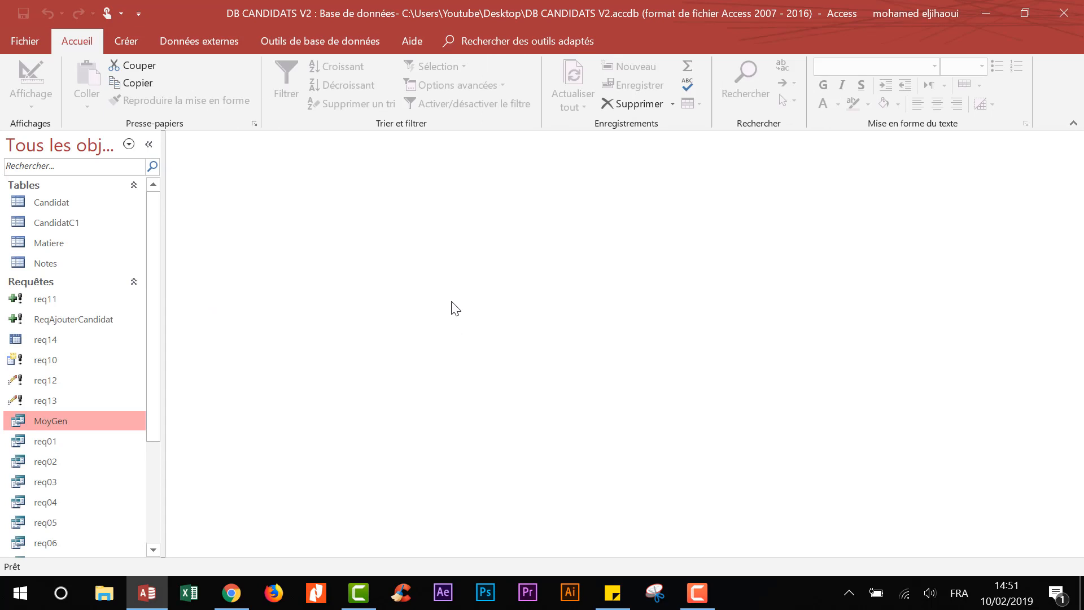
left_click(131, 42)
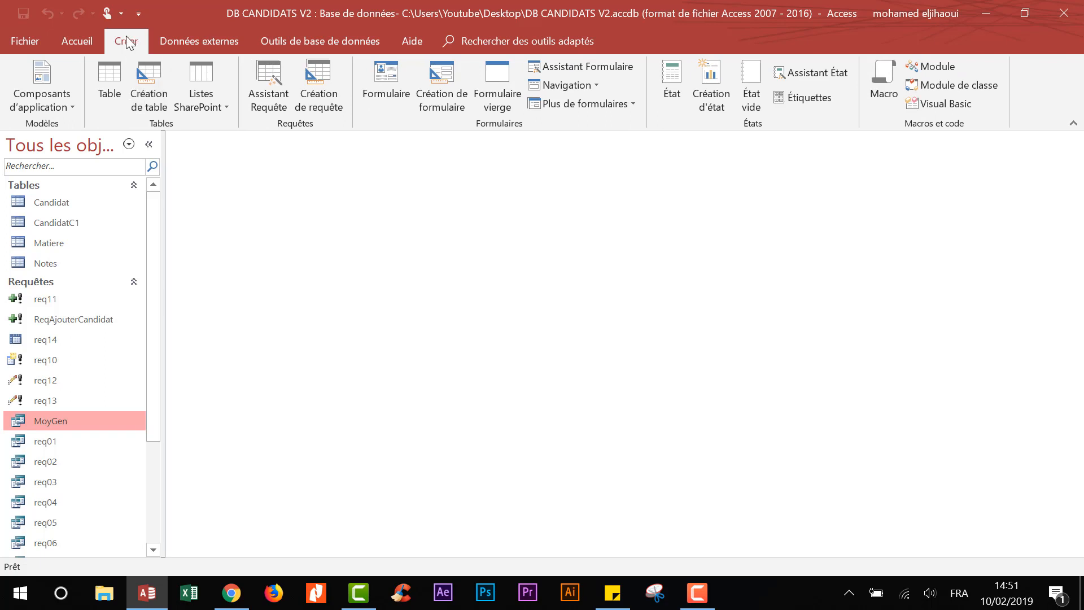
- Create a new macro and save it as AutoExec
left_click(885, 84)
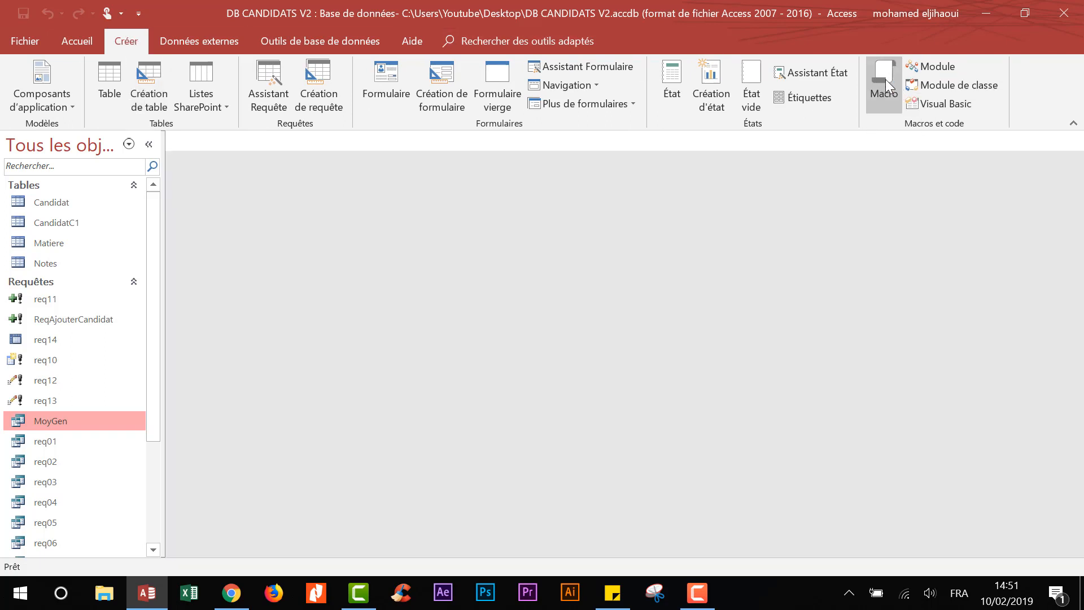
left_click(24, 16)
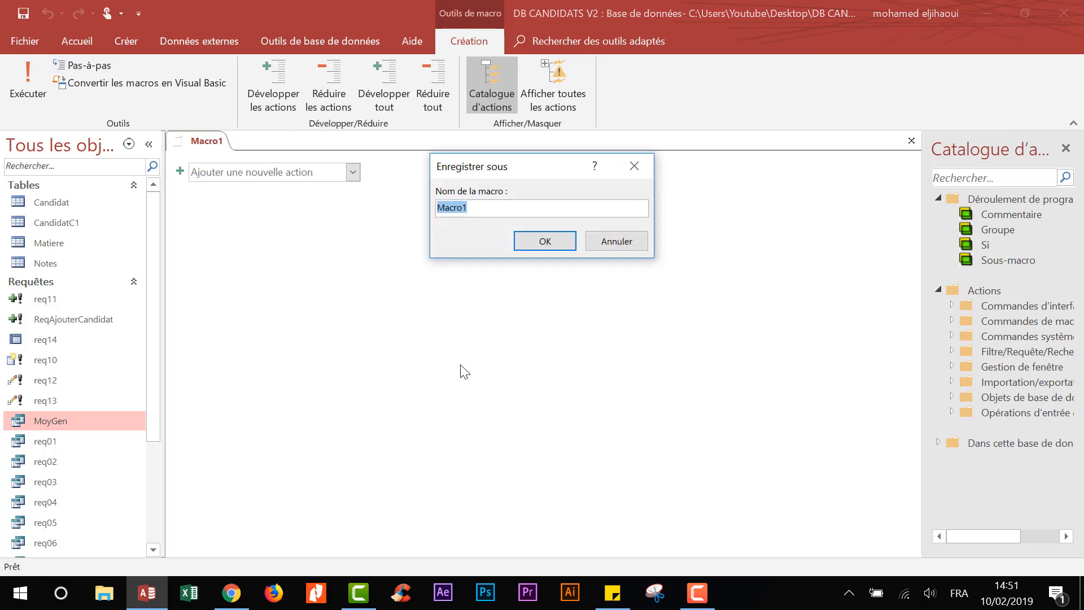
type("AutoExec")
left_click(544, 240)
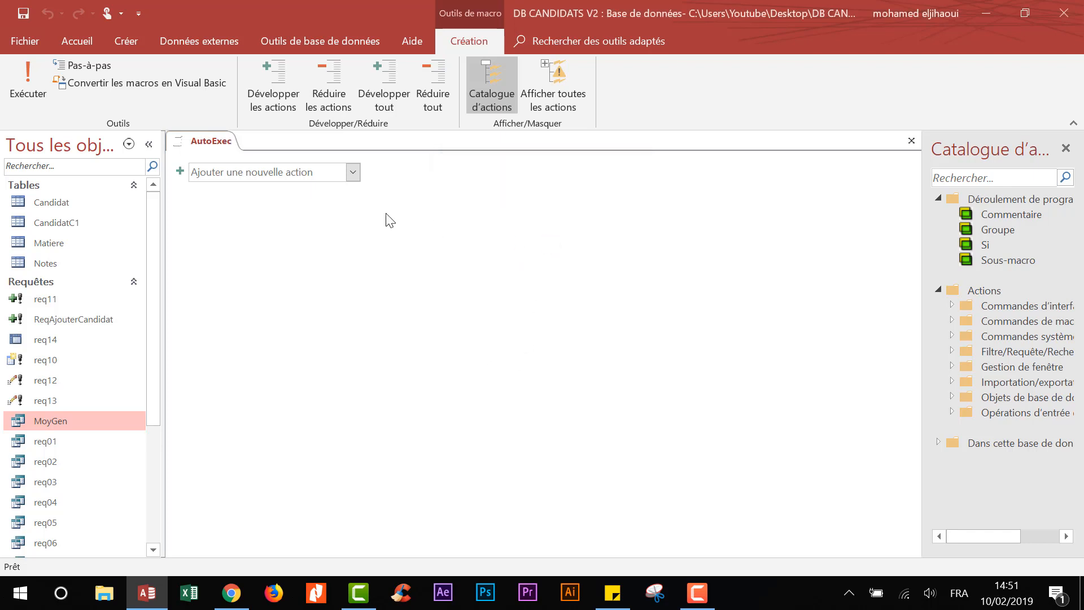
- Add an OuvrirFormulaire action opening F_CandidatRacherche, then close the macro
left_click(353, 172)
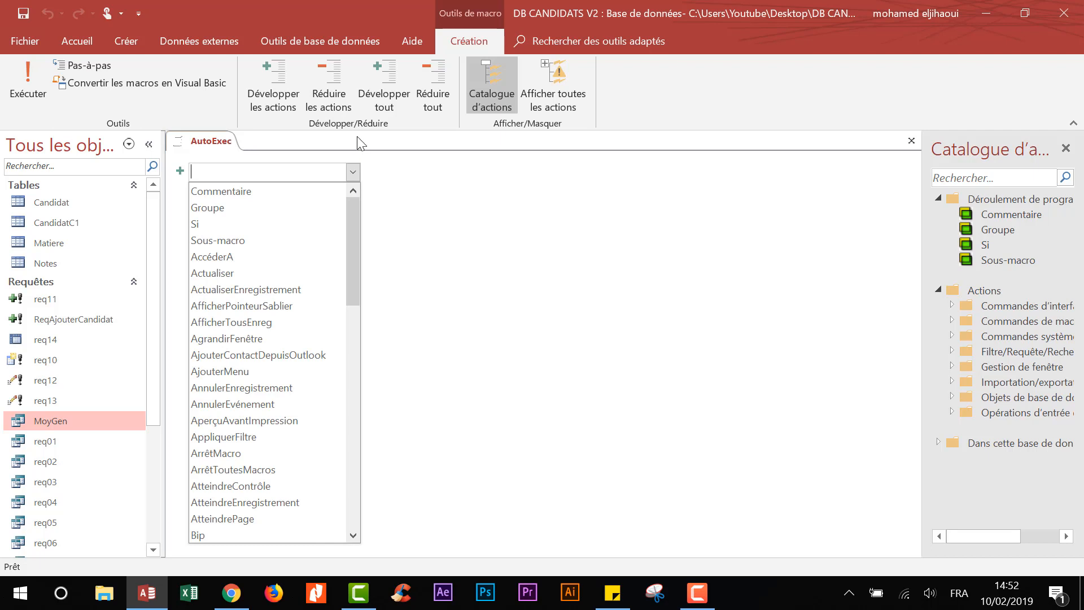
type("Ouvrir")
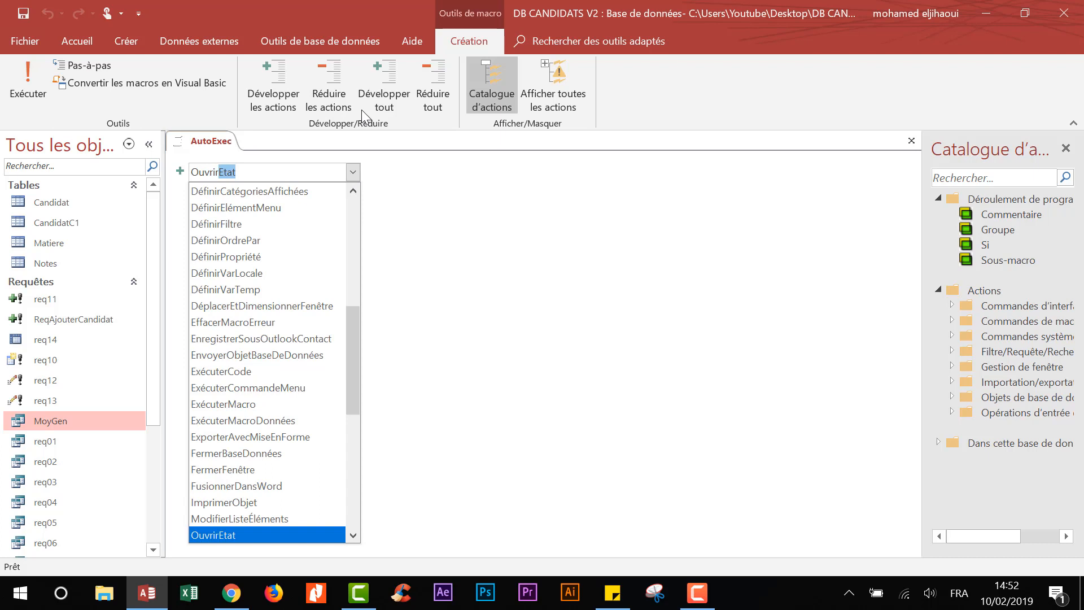
type("Formulaire")
key("Return")
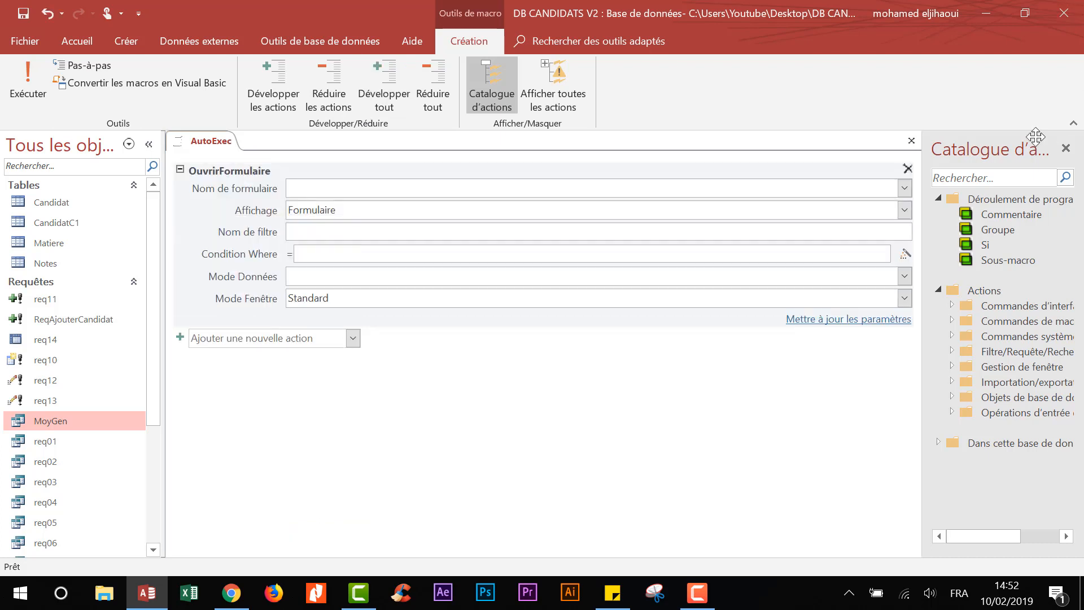
left_click(905, 188)
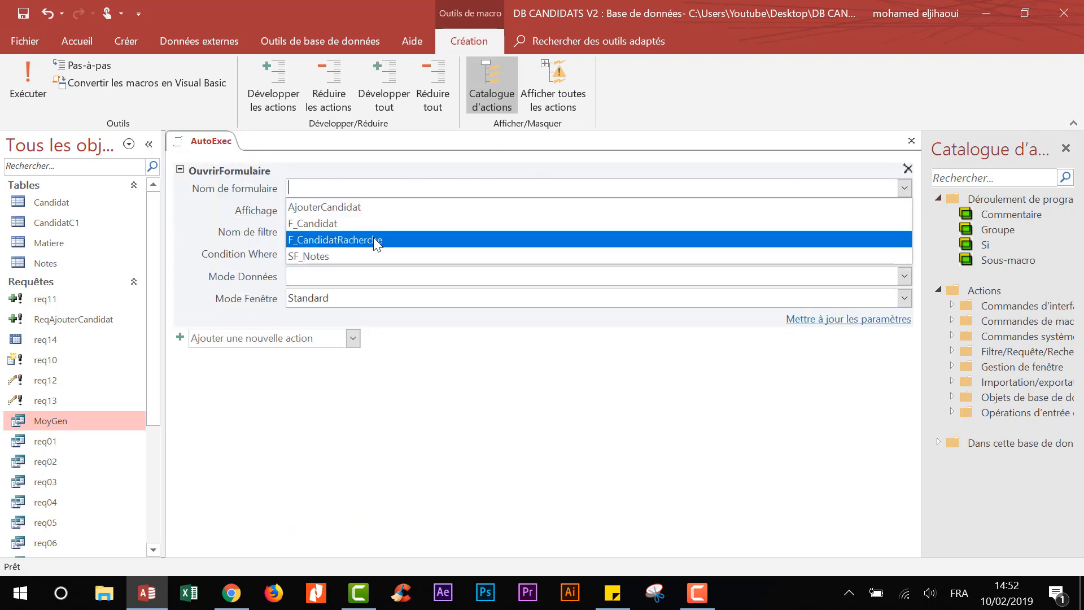
left_click(375, 240)
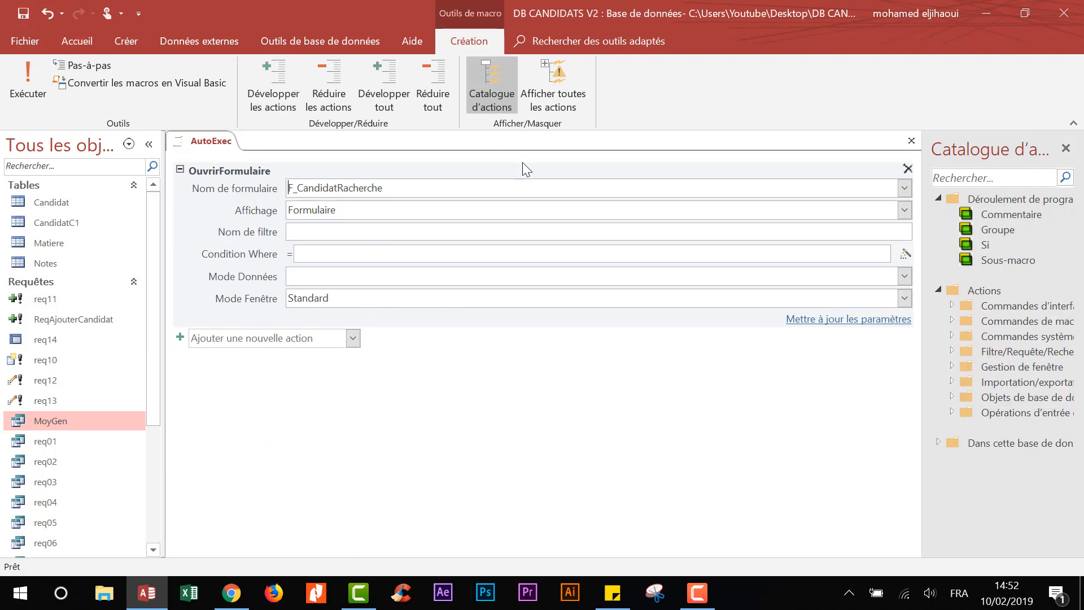
right_click(213, 139)
left_click(263, 166)
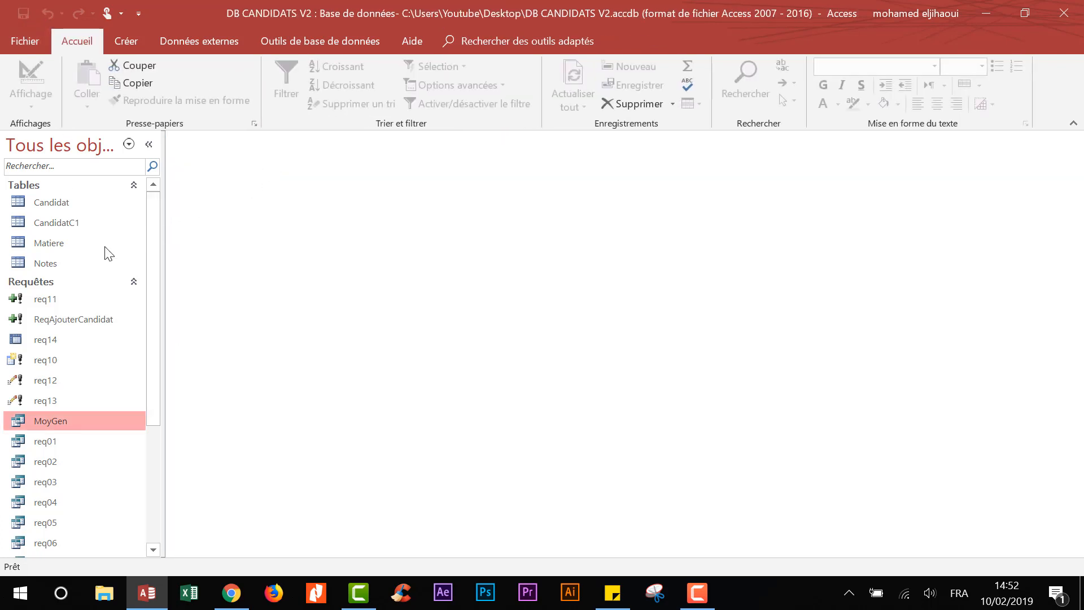
- Reopen DB CANDIDATS V2 to confirm F_CandidatRacherche opens at startup, then edit AutoExec in design view
scroll(156, 337, "down", 3)
left_click(1063, 13)
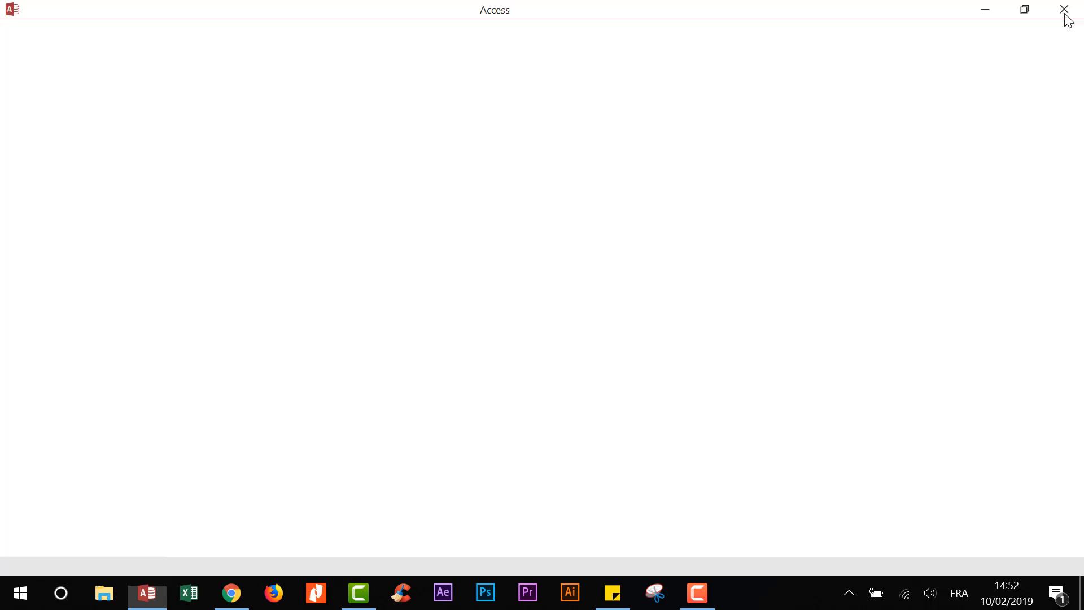
double_click(211, 305)
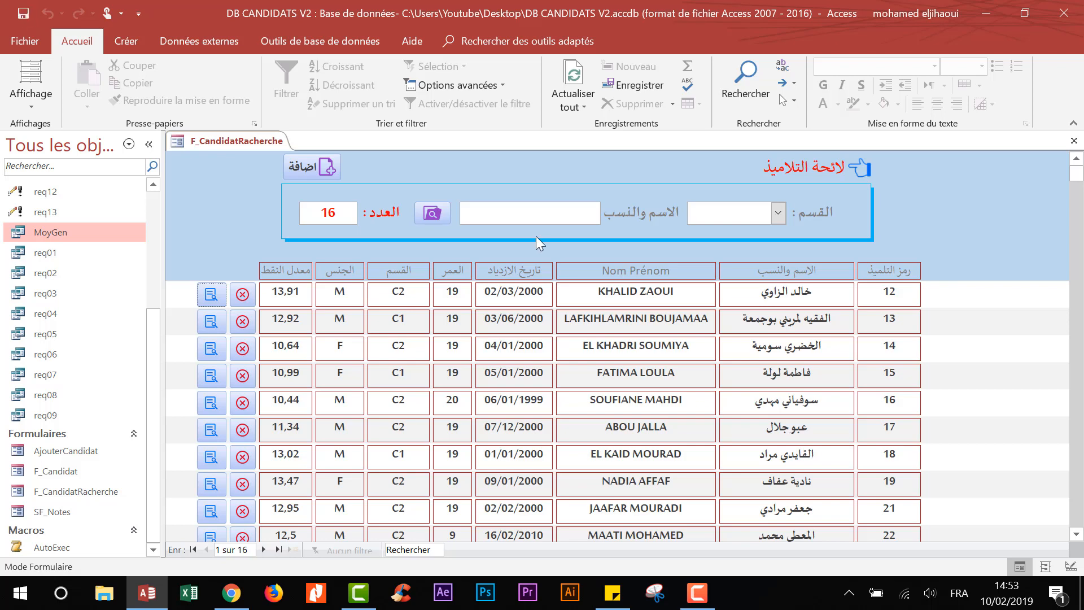
right_click(64, 547)
left_click(126, 363)
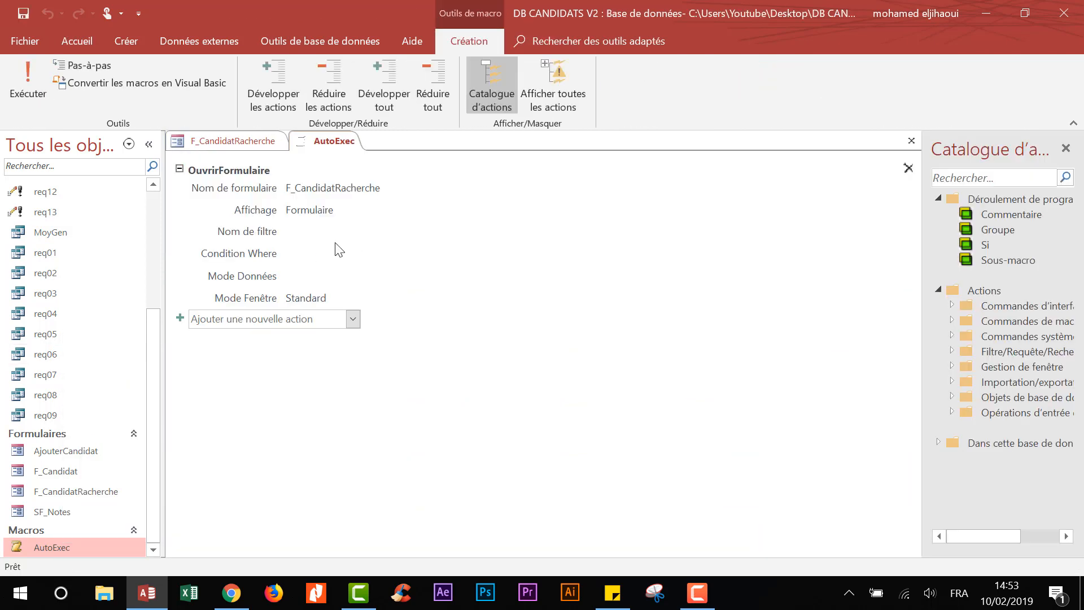